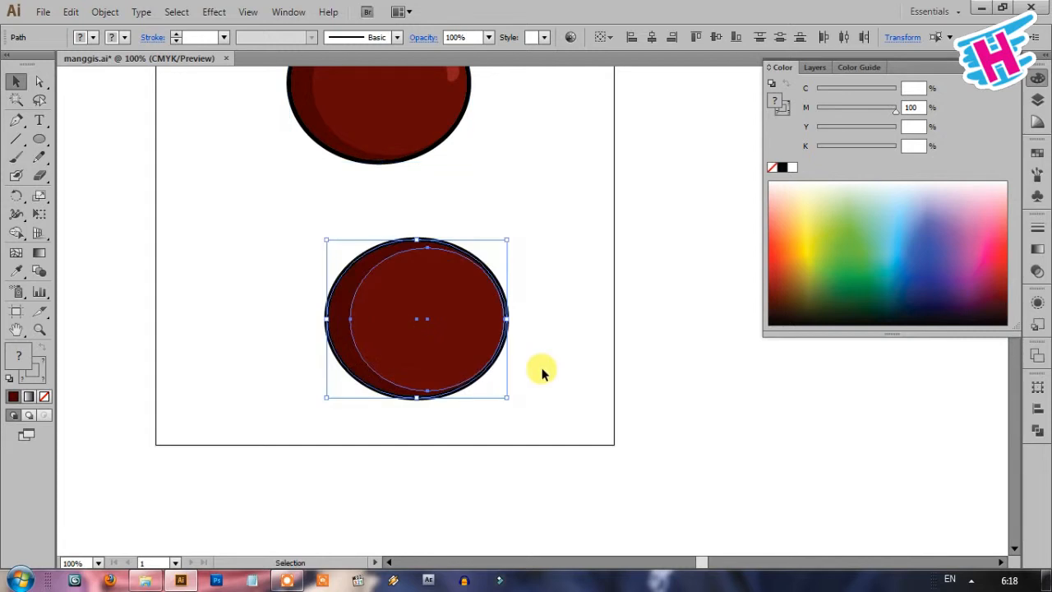
Lower the top anchor points of both lower fruit ellipses below their side points to form a bowl-shaped half
click(540, 369)
scroll(399, 291, up, 1)
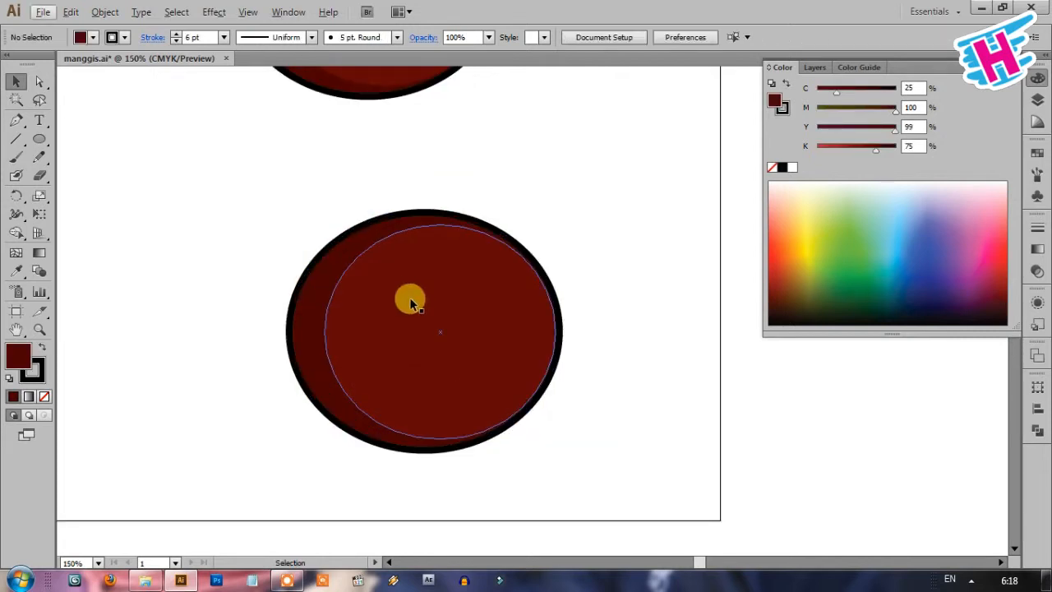
click(38, 139)
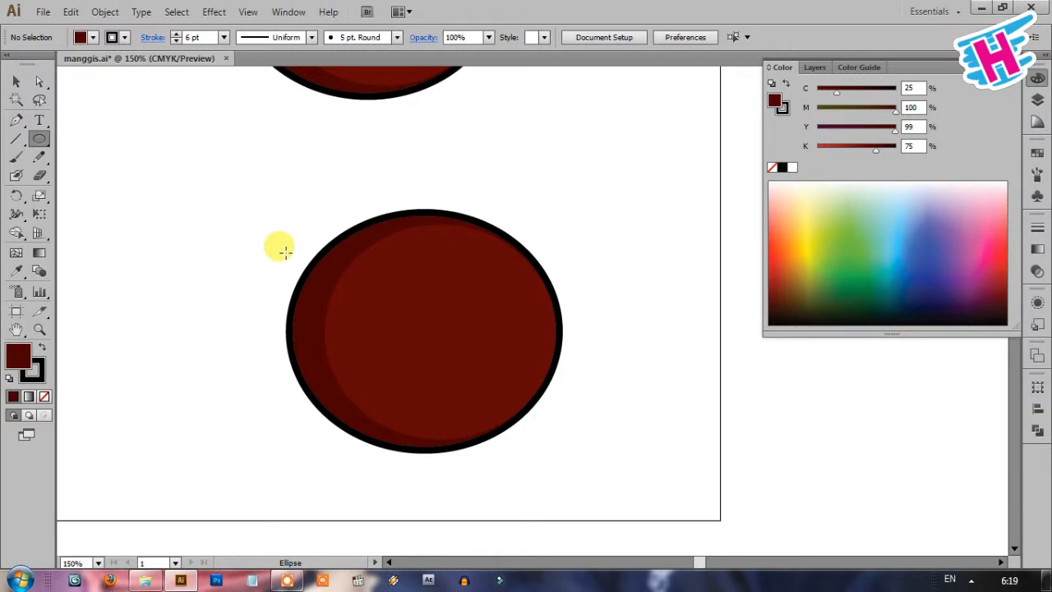
key(a)
drag(364, 180, 436, 316)
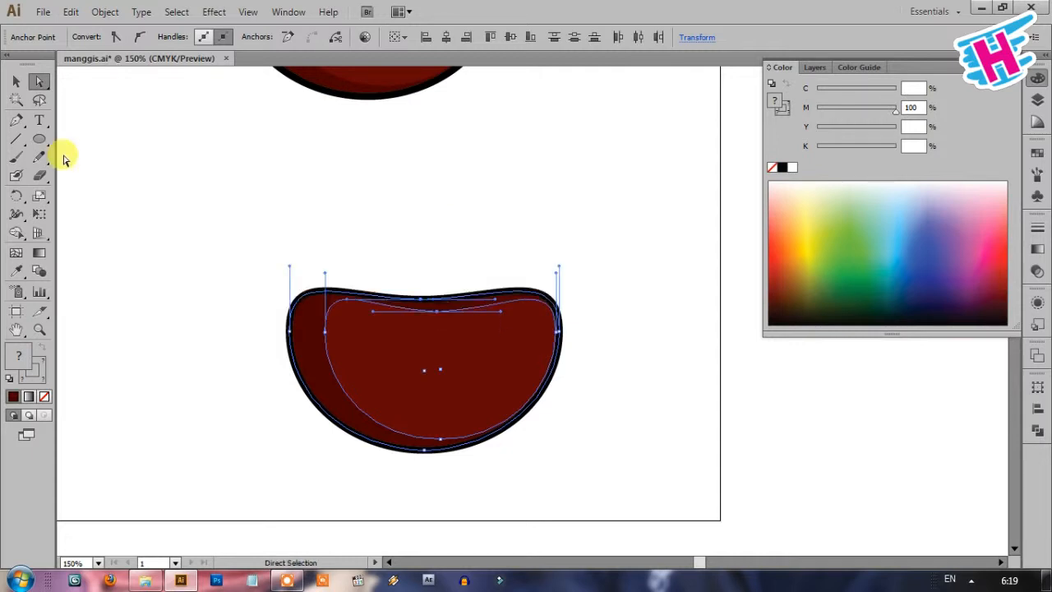
Draw a wide ellipse spanning the bowl's full width, covering its dented top edge
click(38, 139)
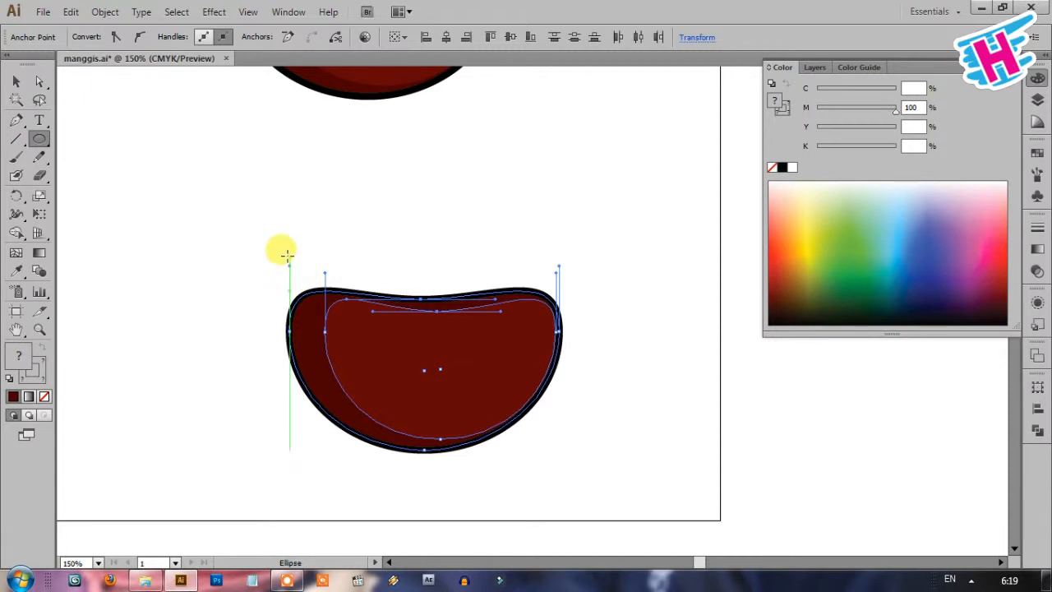
mouse_move(287, 243)
mouse_down()
mouse_move(549, 370)
mouse_move(557, 403)
mouse_up()
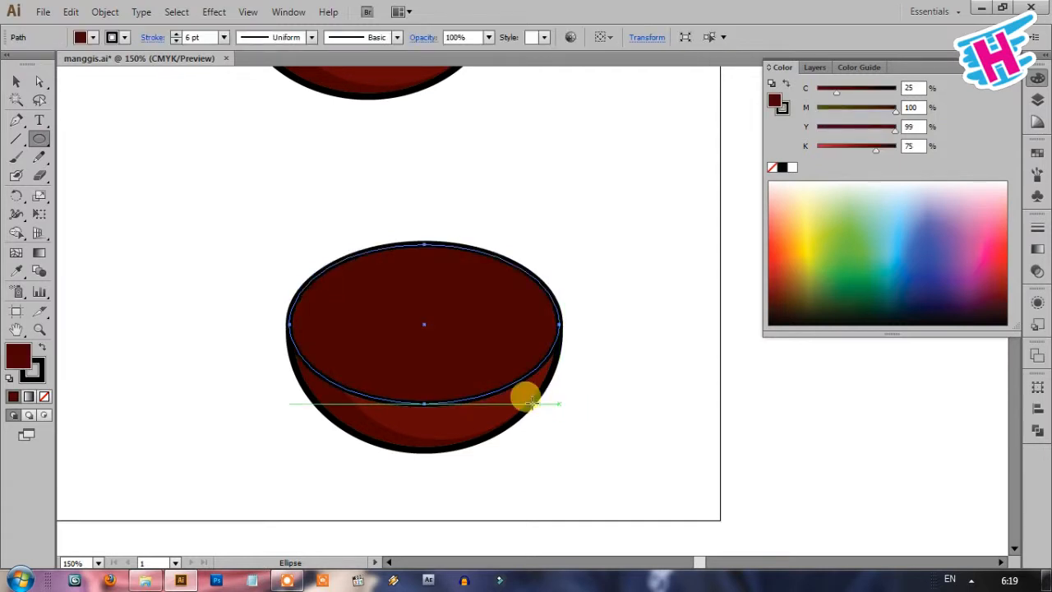
key(ctrl+v)
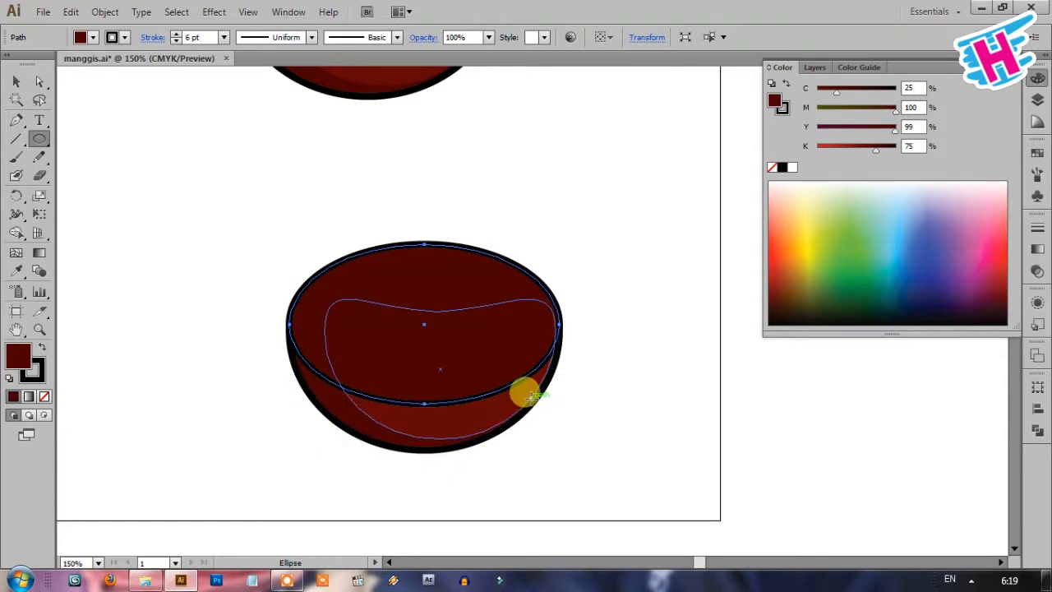
key(v)
click(434, 251)
drag(422, 238, 420, 218)
click(621, 365)
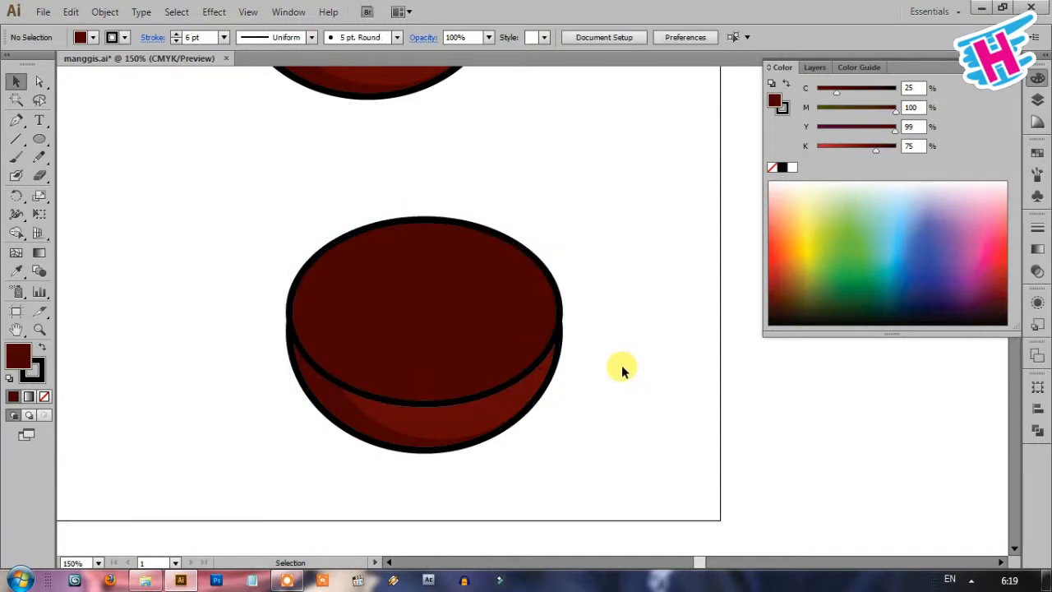
key(ctrl+z)
click(642, 376)
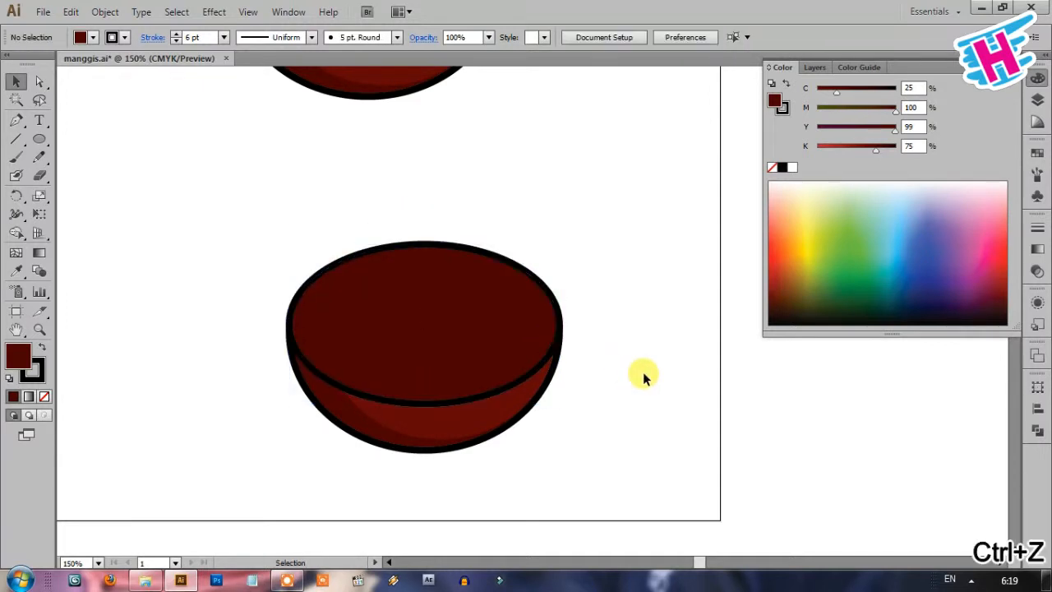
Flatten the rim ellipse to about 4 cm high from its lower edge and move it slightly down onto the bowl
click(419, 401)
drag(422, 402, 423, 375)
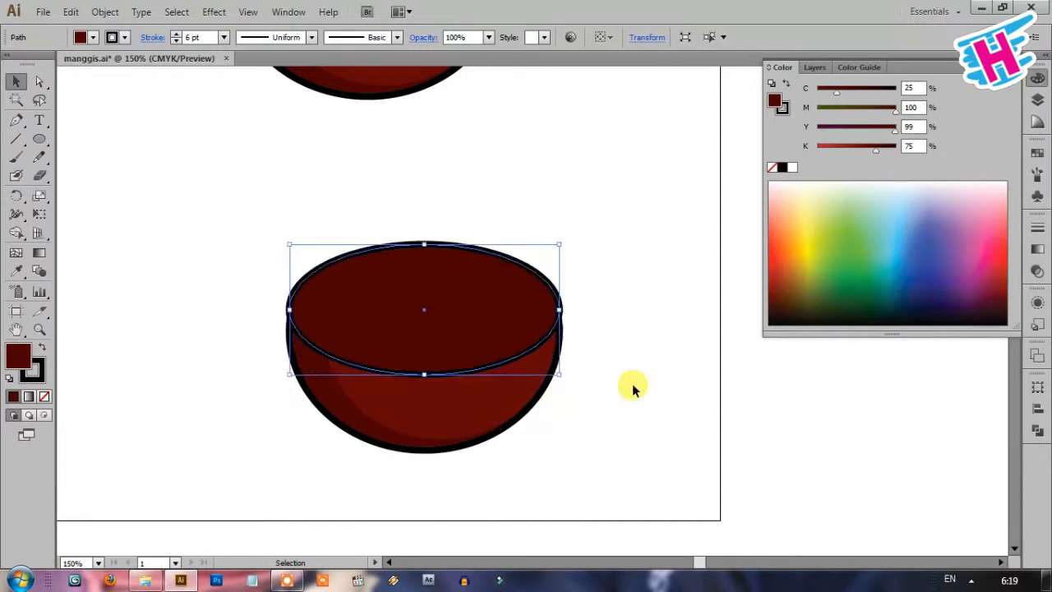
click(635, 388)
drag(420, 315, 423, 328)
click(670, 387)
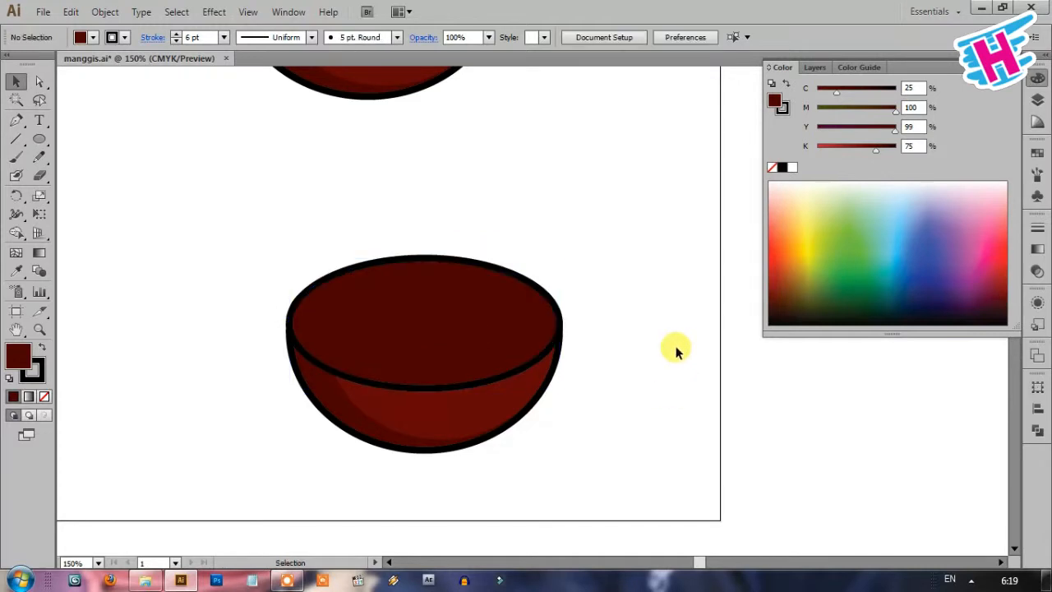
click(566, 336)
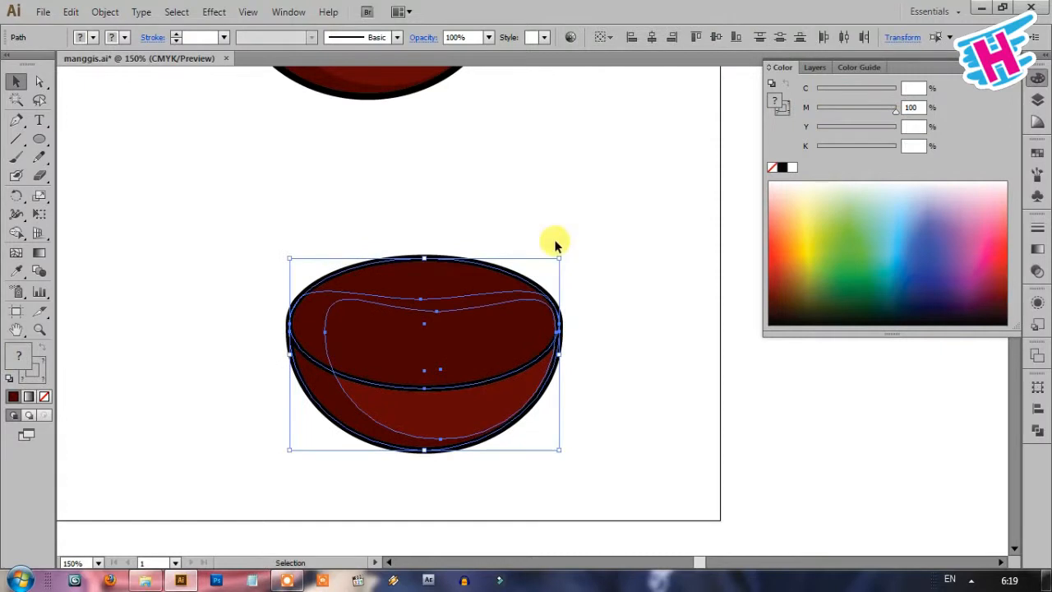
drag(558, 250, 528, 214)
click(616, 352)
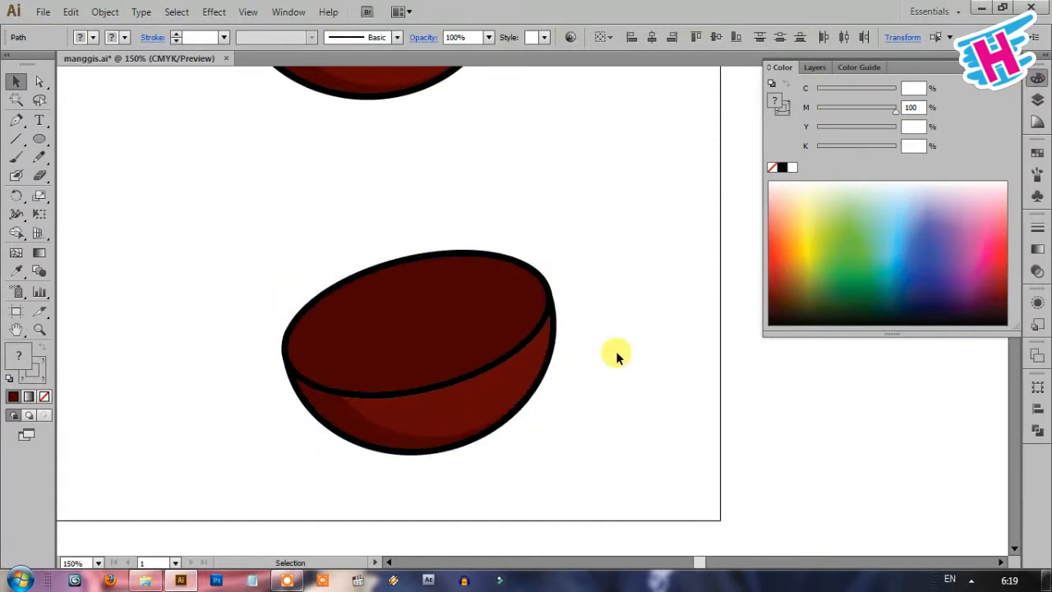
scroll(443, 346, up, 1)
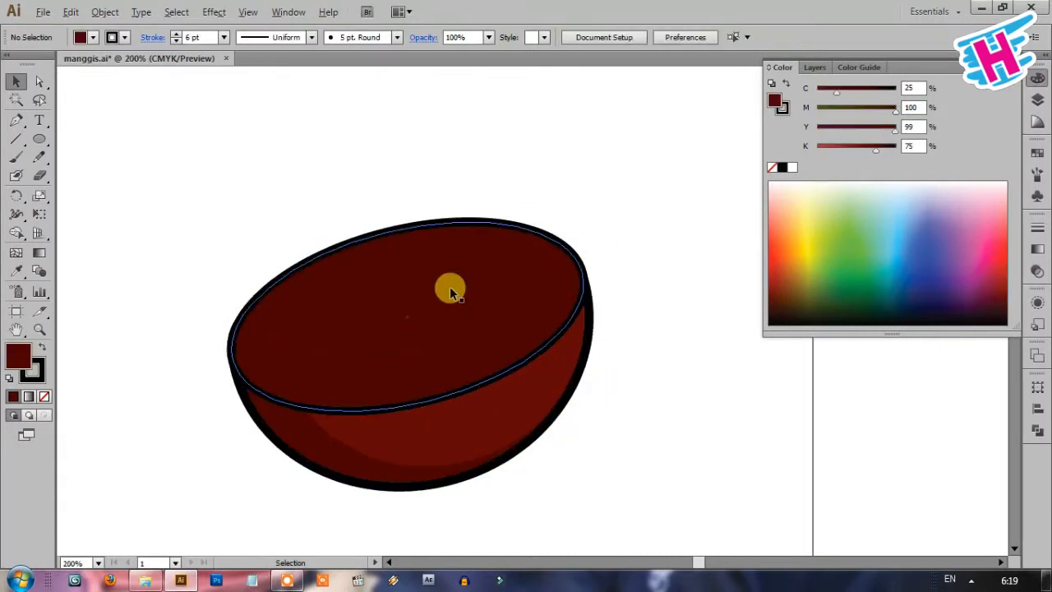
key(ctrl+z)
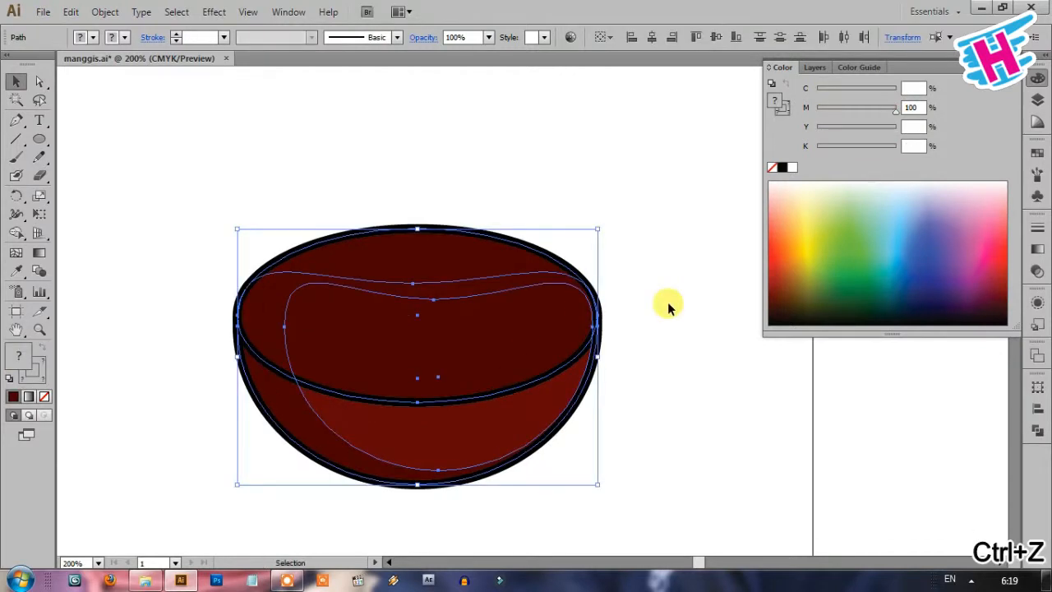
click(678, 321)
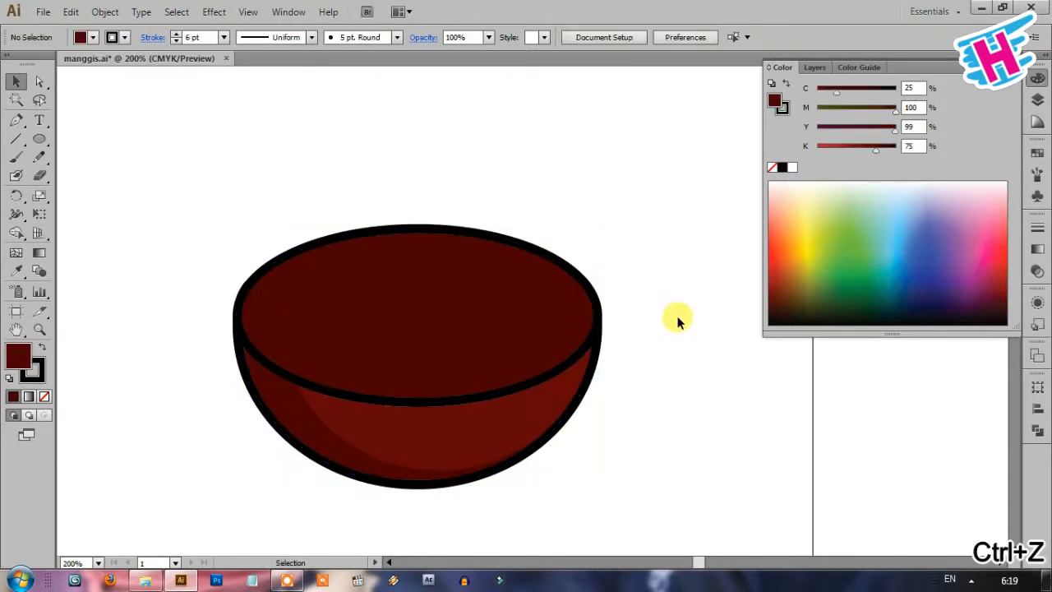
click(410, 313)
scroll(292, 327, up, 1)
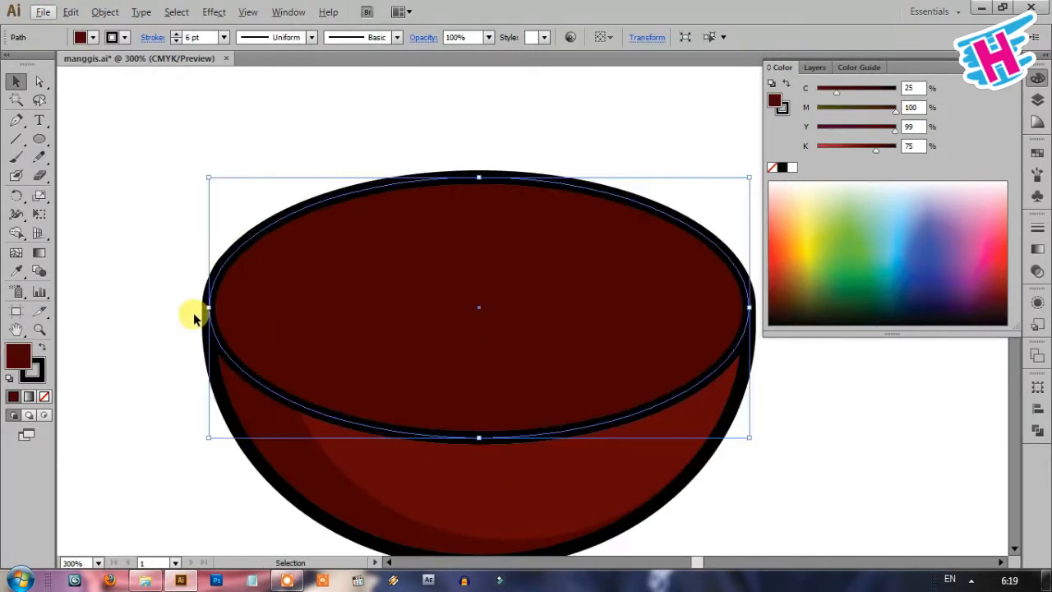
drag(209, 307, 215, 306)
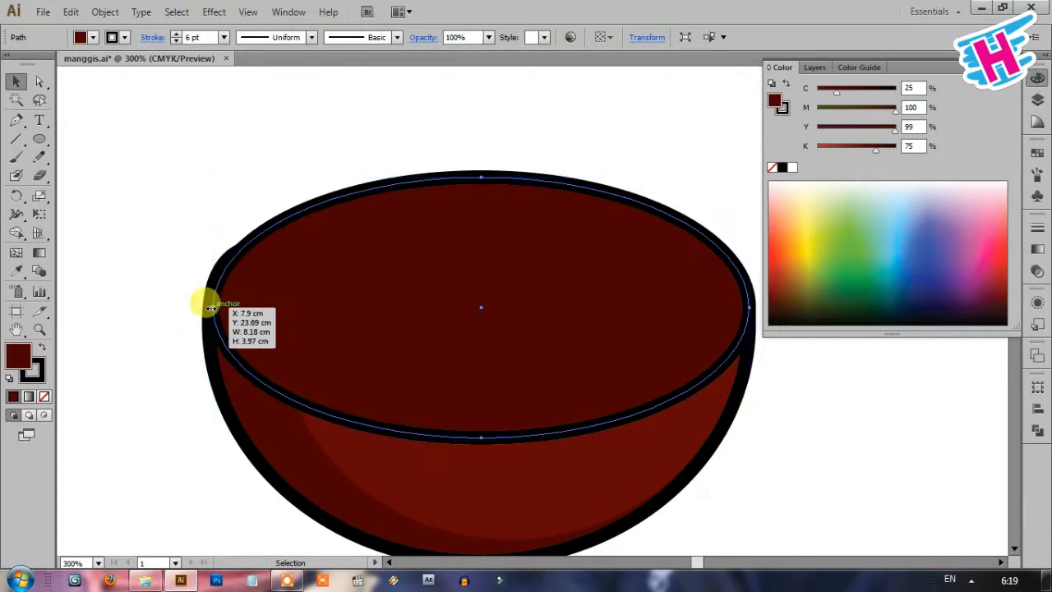
click(164, 284)
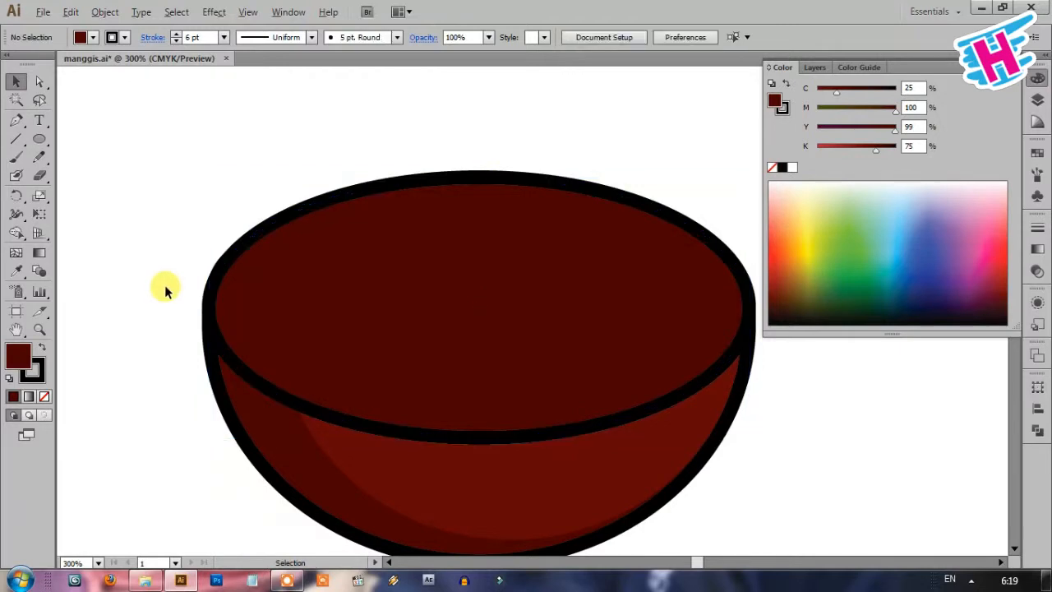
scroll(164, 284, down, 1)
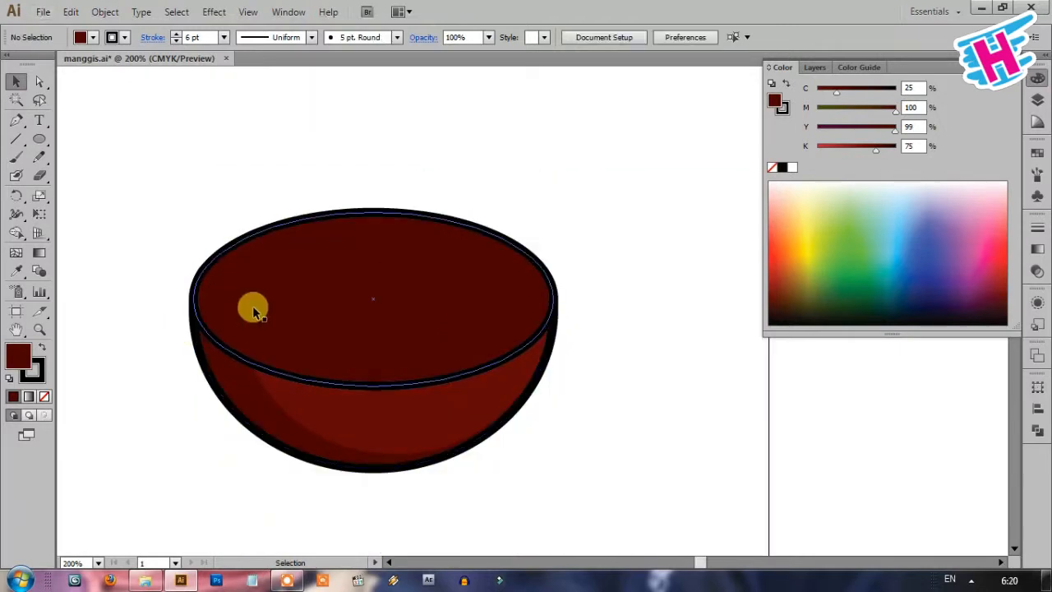
Start an Offset Path on the rim ellipse with an offset of -1 cm and the preview enabled
scroll(252, 305, up, 1)
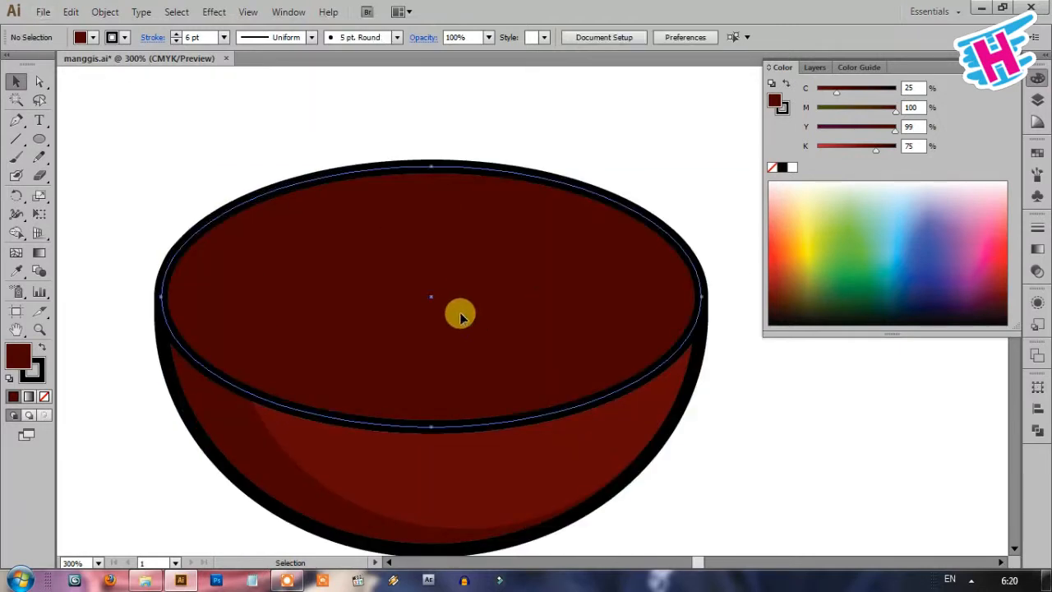
click(460, 312)
click(104, 12)
mouse_move(235, 327)
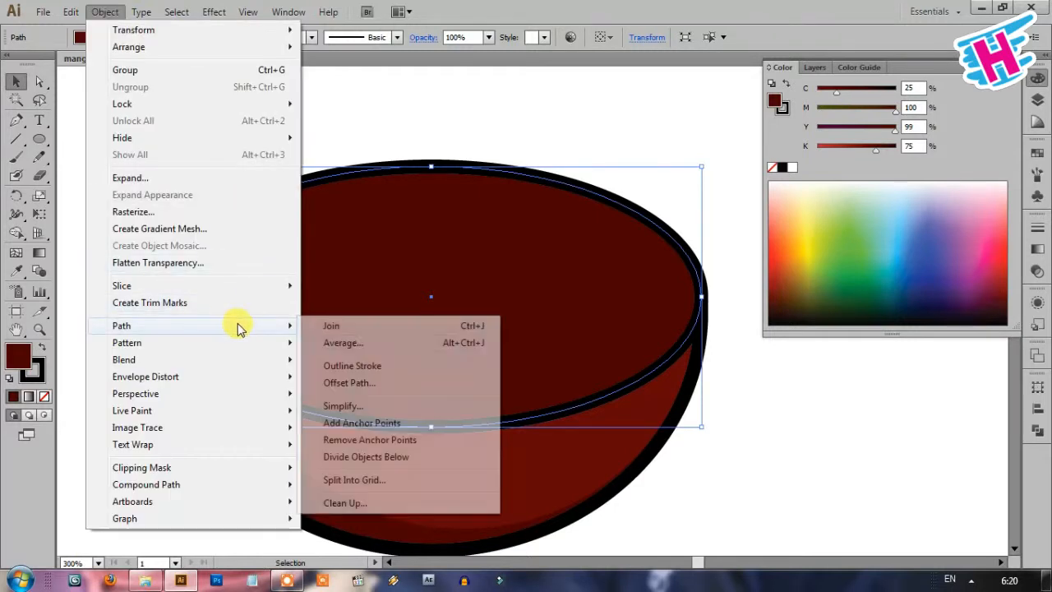
click(365, 391)
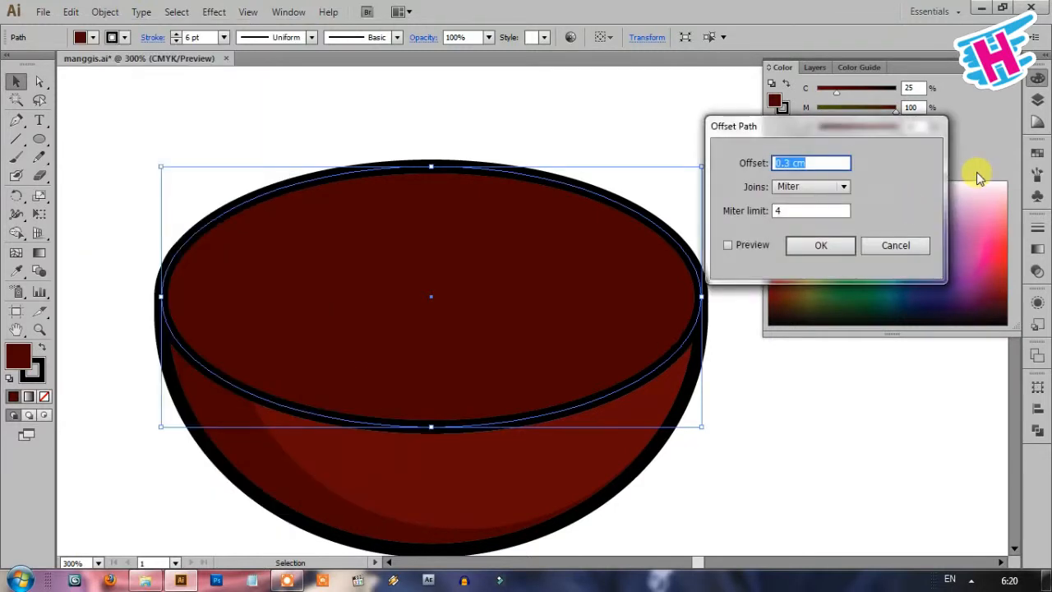
text(-1)
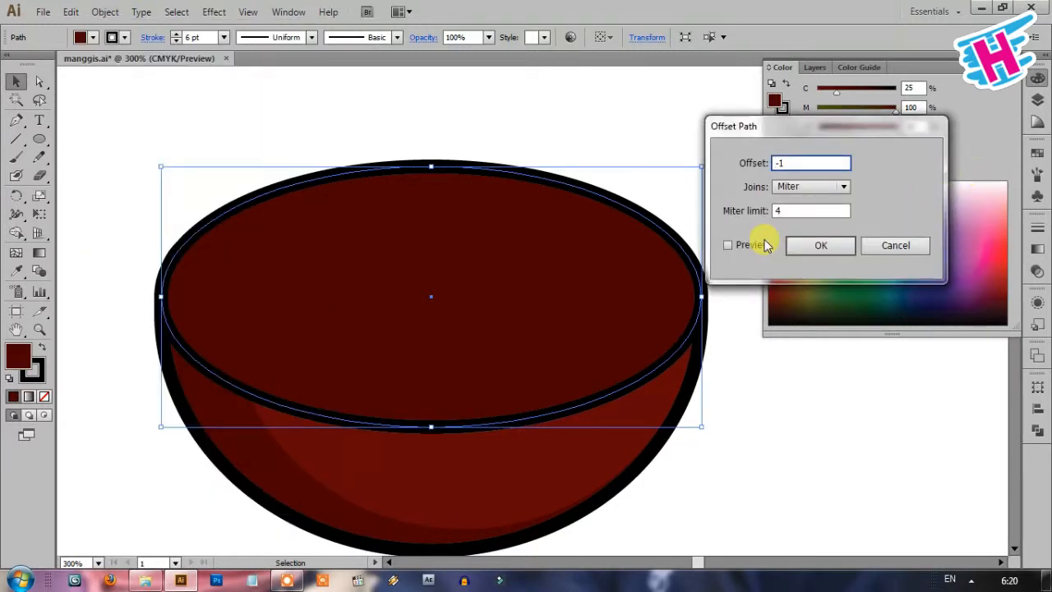
click(728, 246)
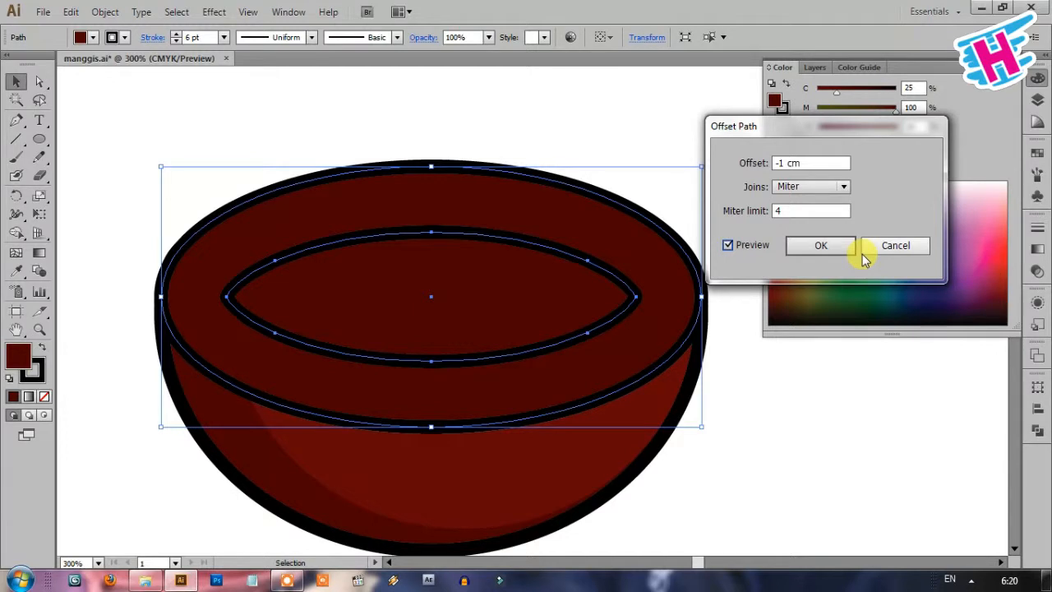
Try an offset of -0.8 cm, then apply the inner rim path with an offset of -0.7 cm and miter joins
double_click(780, 163)
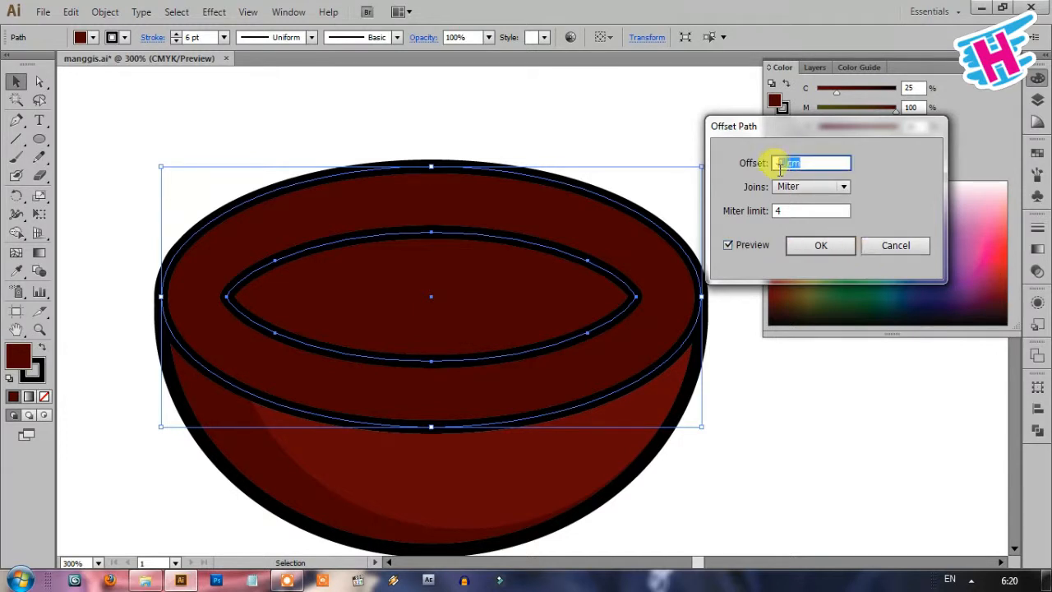
text(-0.)
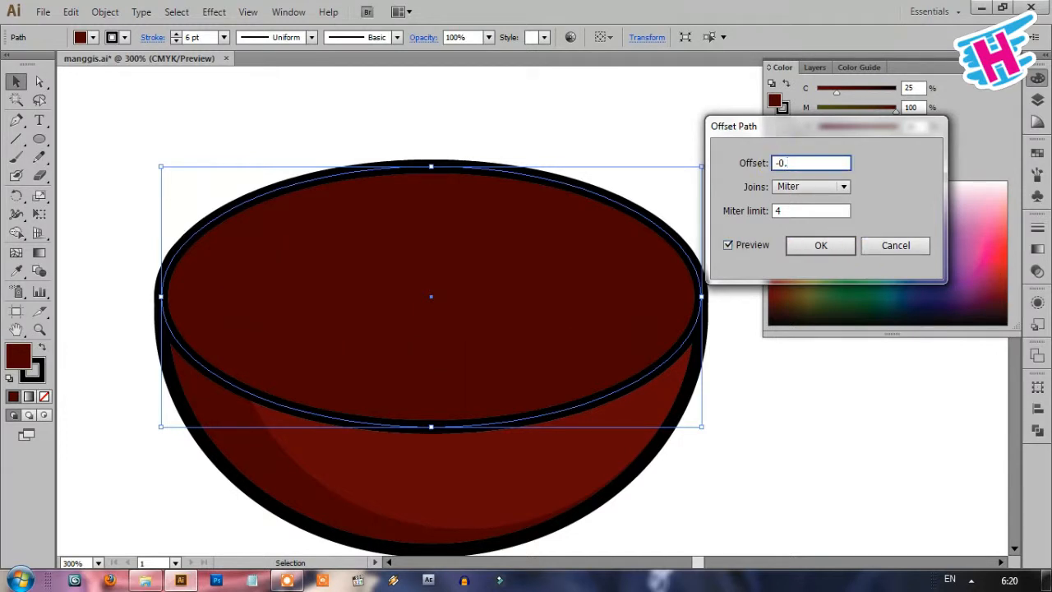
text(8)
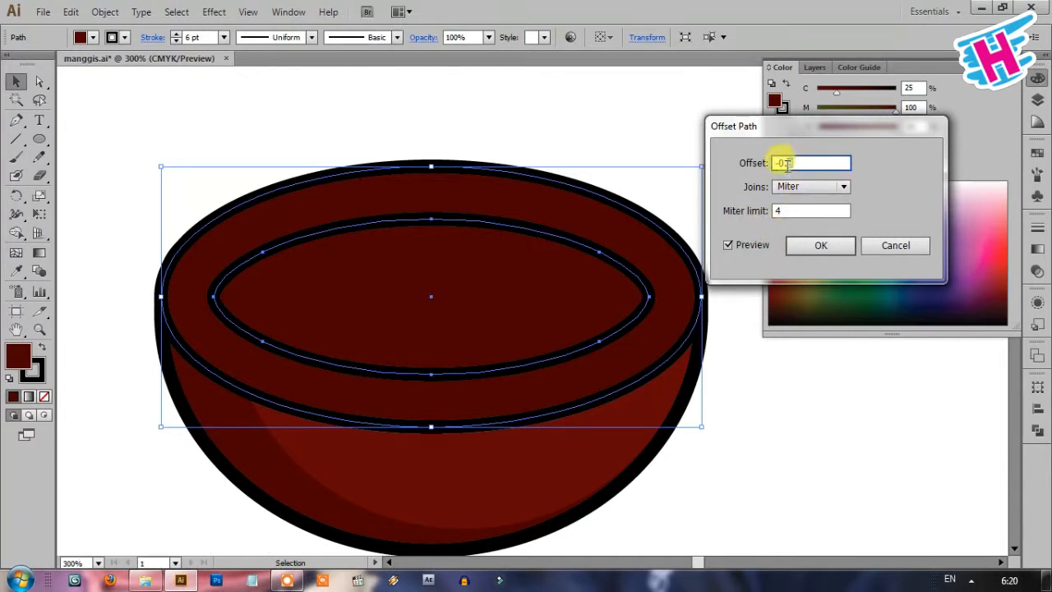
drag(785, 163, 791, 140)
text(7)
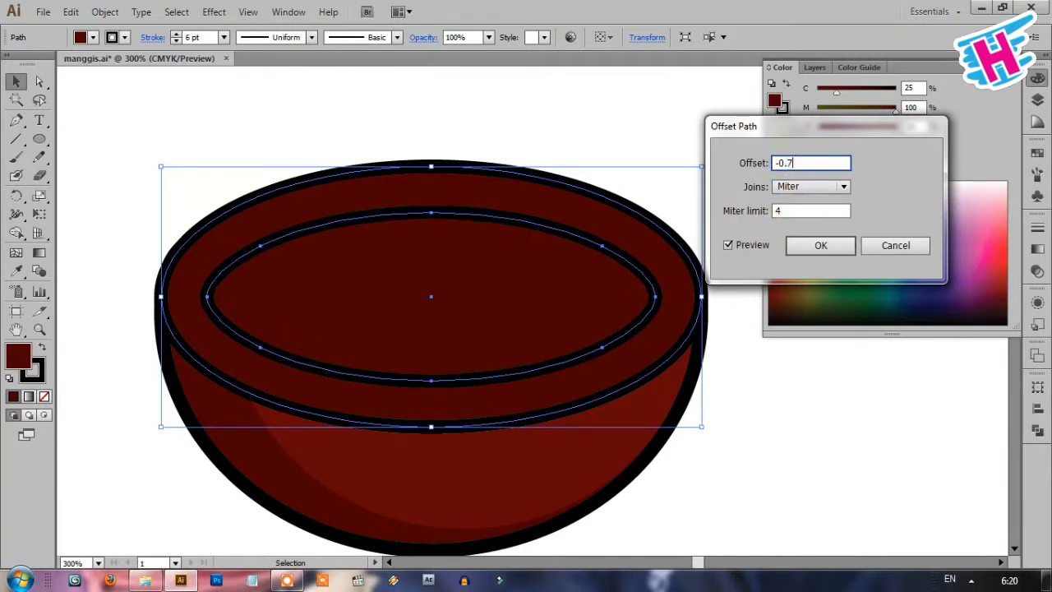
click(737, 246)
click(737, 247)
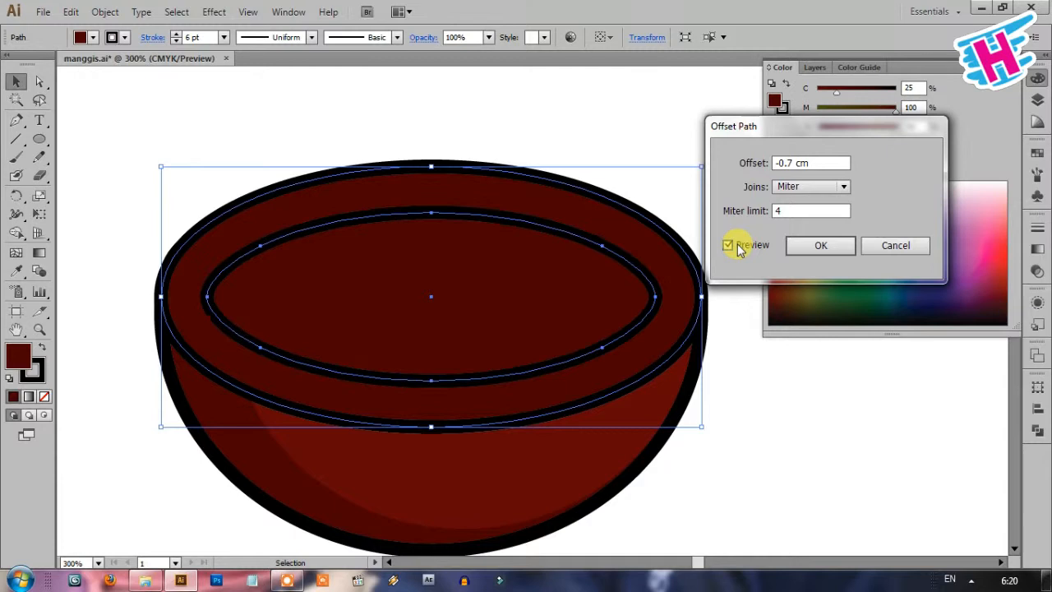
click(822, 251)
click(758, 418)
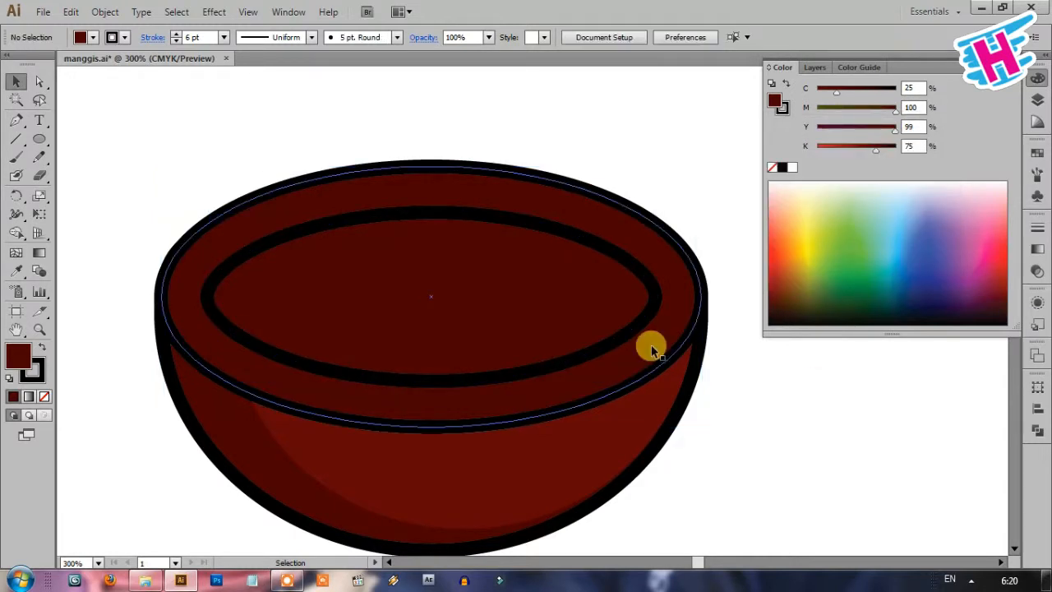
Lighten the outer rim ellipse's fill to a brighter red by setting its K value to 27%
click(651, 350)
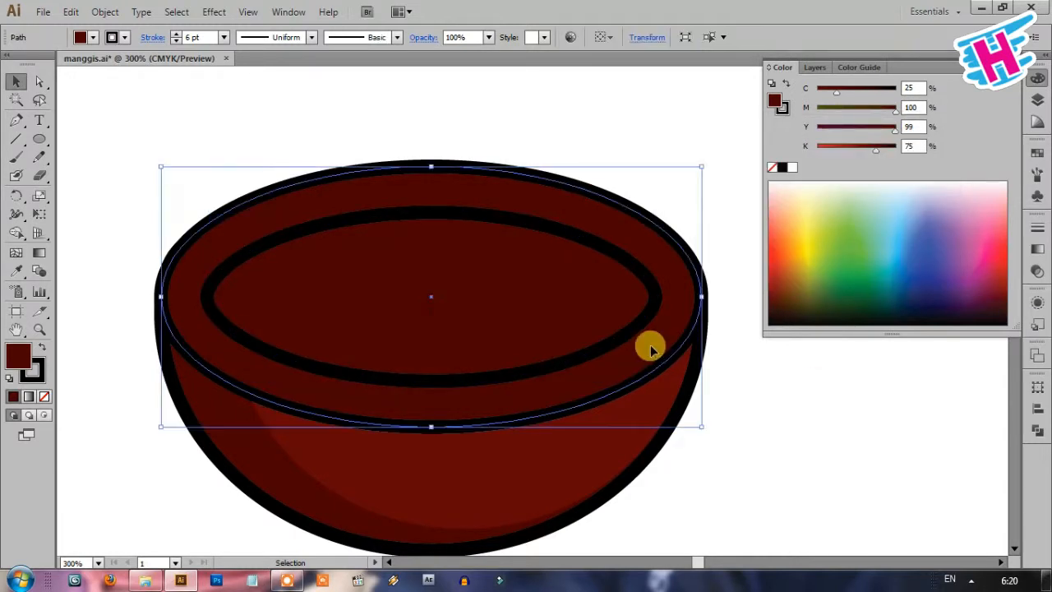
click(839, 146)
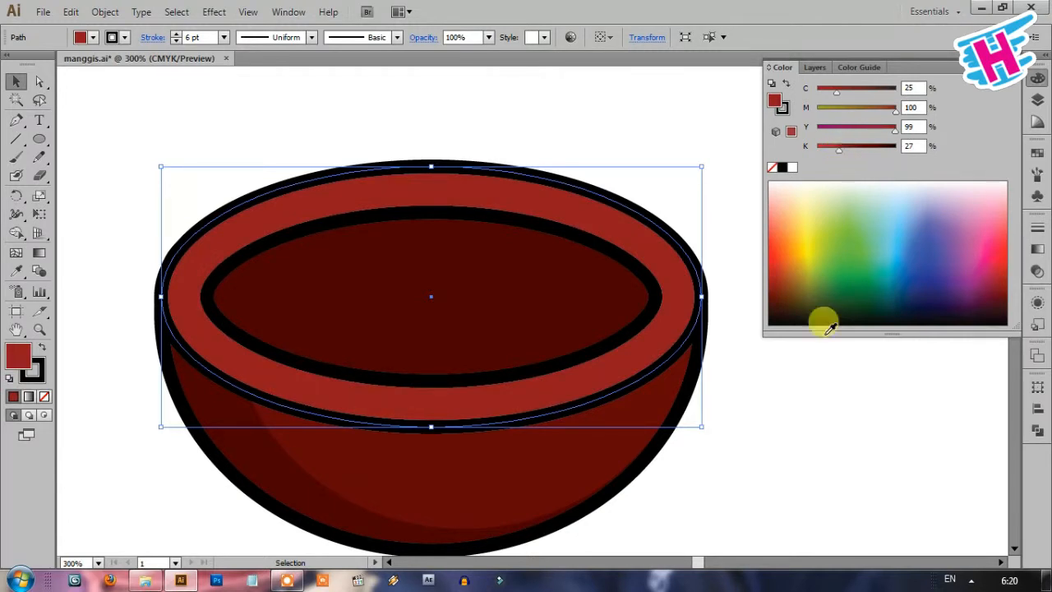
click(867, 465)
key(ctrl+1)
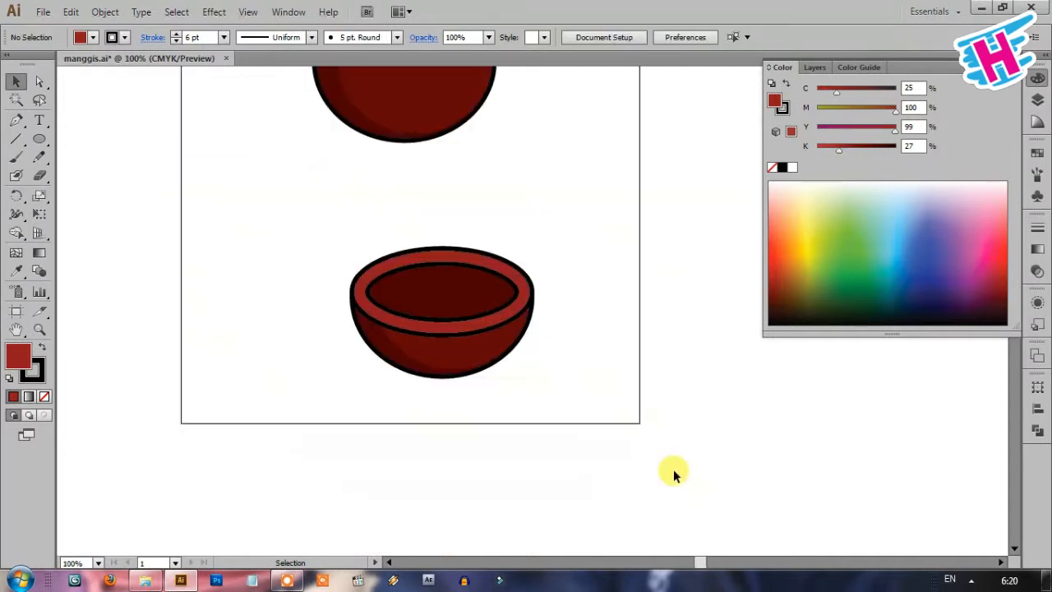
scroll(473, 273, up, 2)
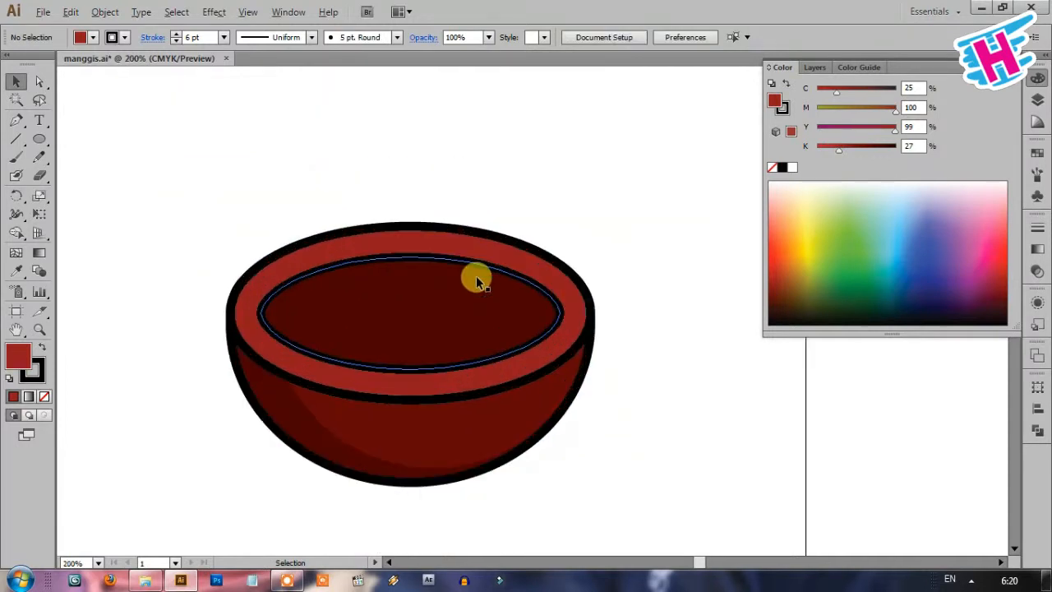
key(alt)
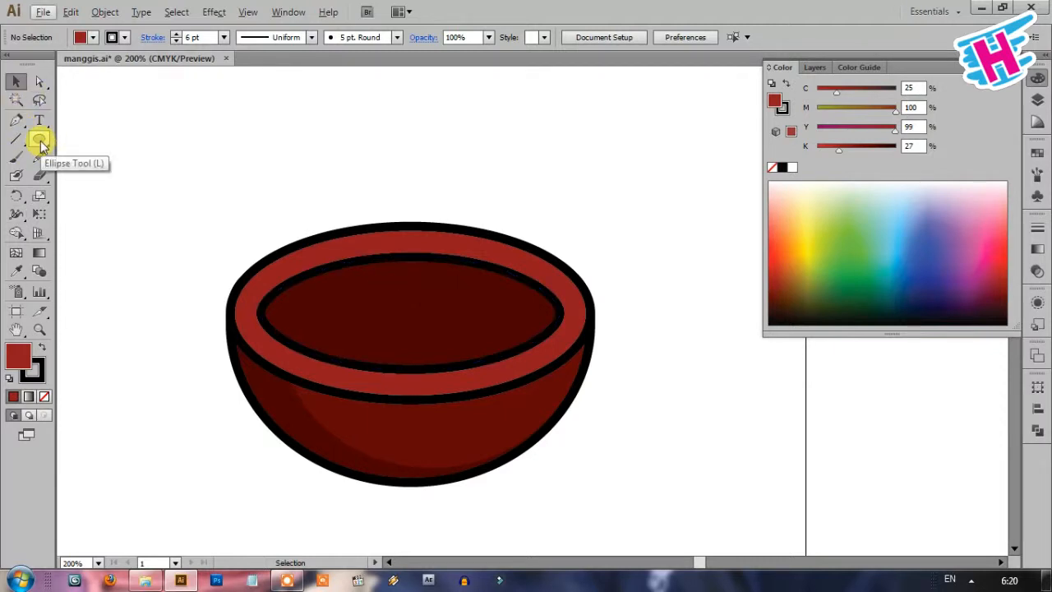
Draw a closed dome-shaped fruit segment with the Pen tool, rising from the bowl's front rim to near the back of the opening
click(17, 120)
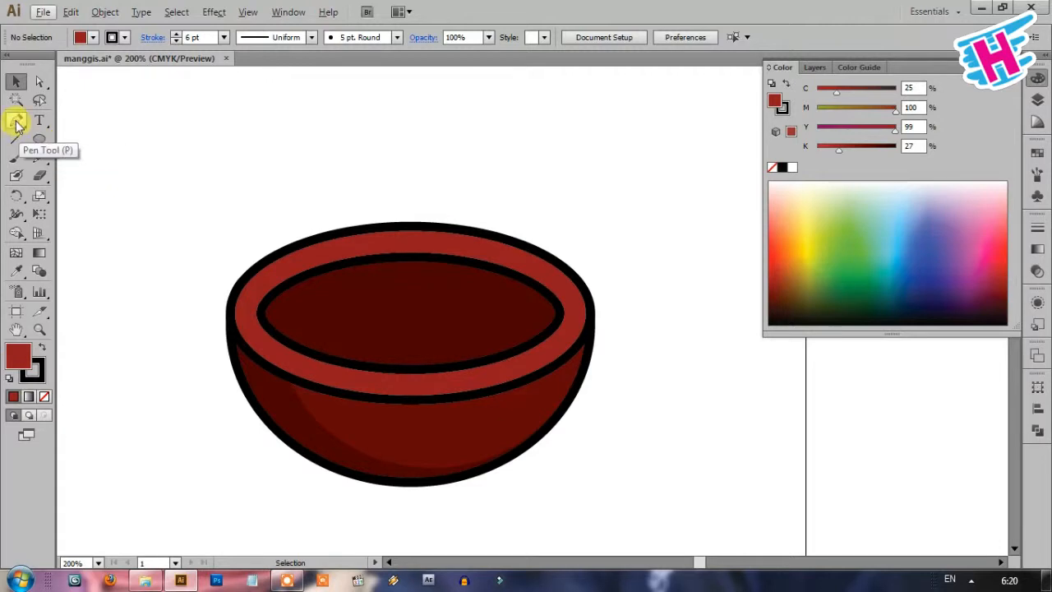
click(344, 370)
drag(401, 278, 447, 292)
drag(475, 368, 438, 386)
drag(343, 370, 447, 383)
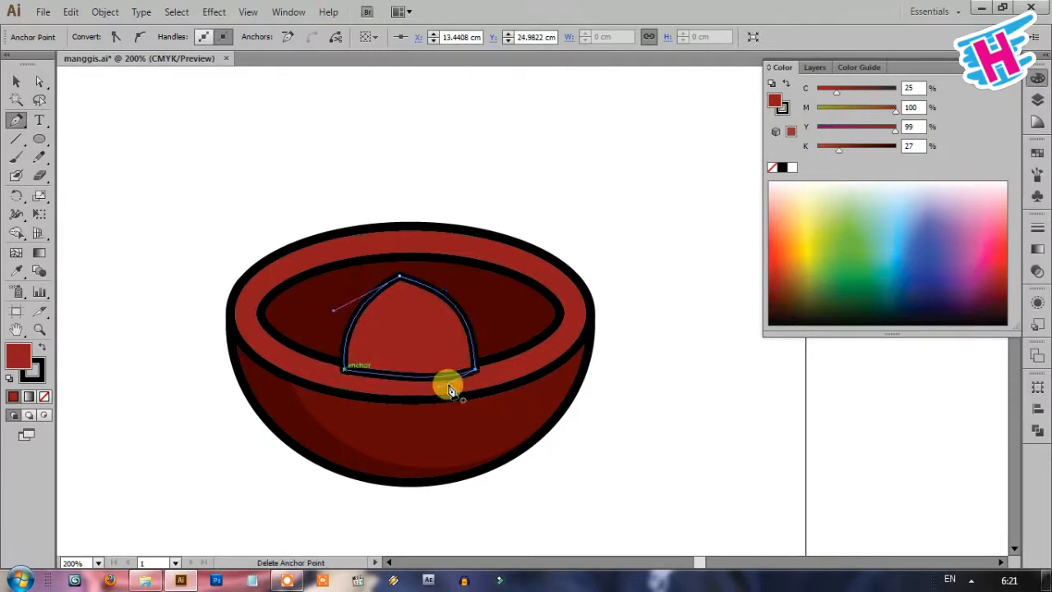
Round the segment's pointed peak by raising its apex anchor and curve handles, and shift its lower-right corner slightly outward
ctrl+click(399, 276)
key(ctrl+plus)
drag(370, 259, 383, 244)
drag(477, 286, 470, 259)
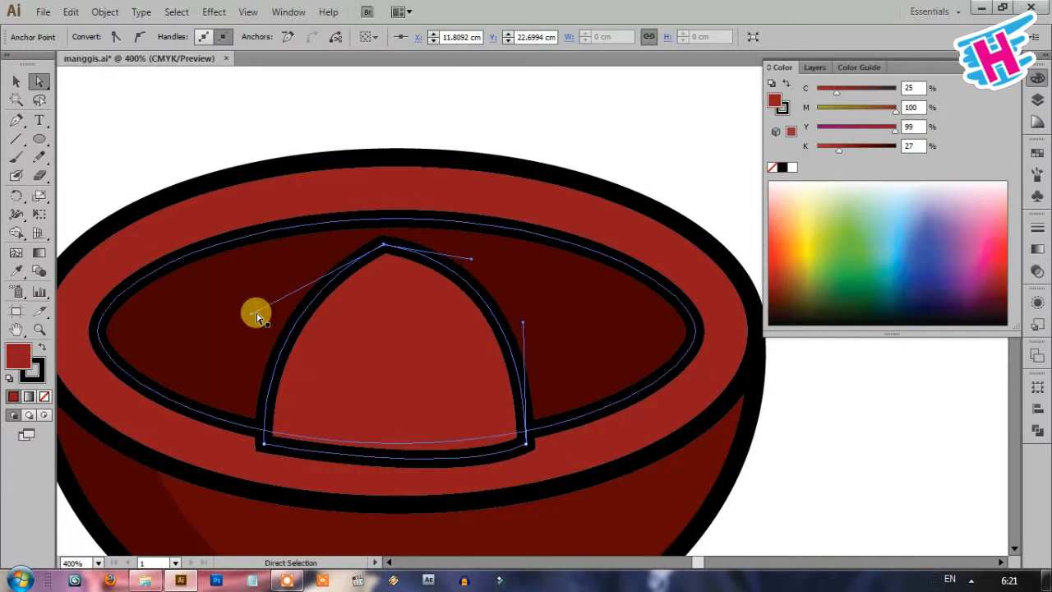
drag(257, 317, 247, 270)
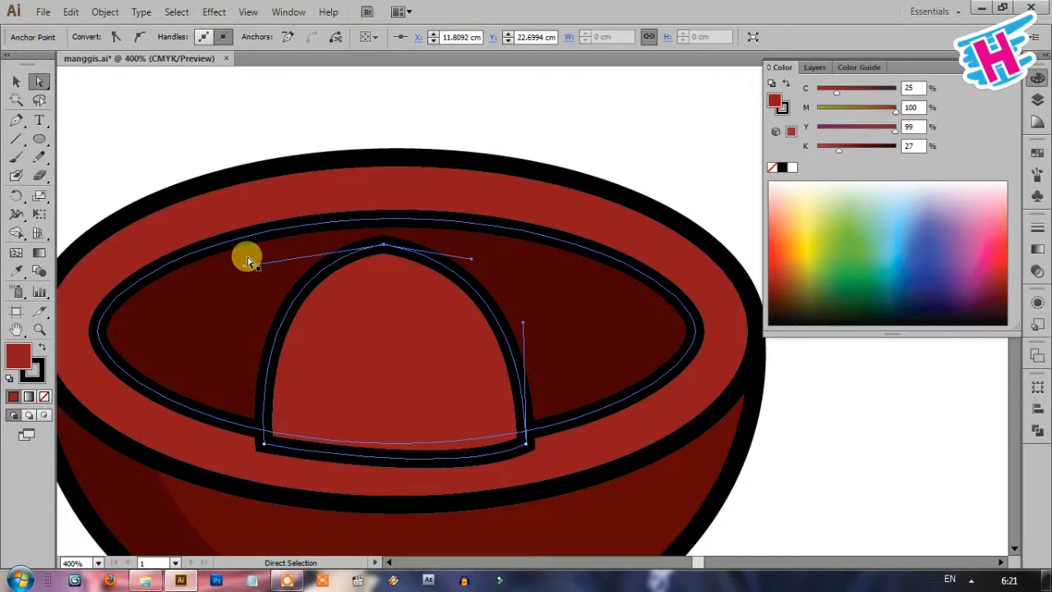
drag(518, 445, 534, 445)
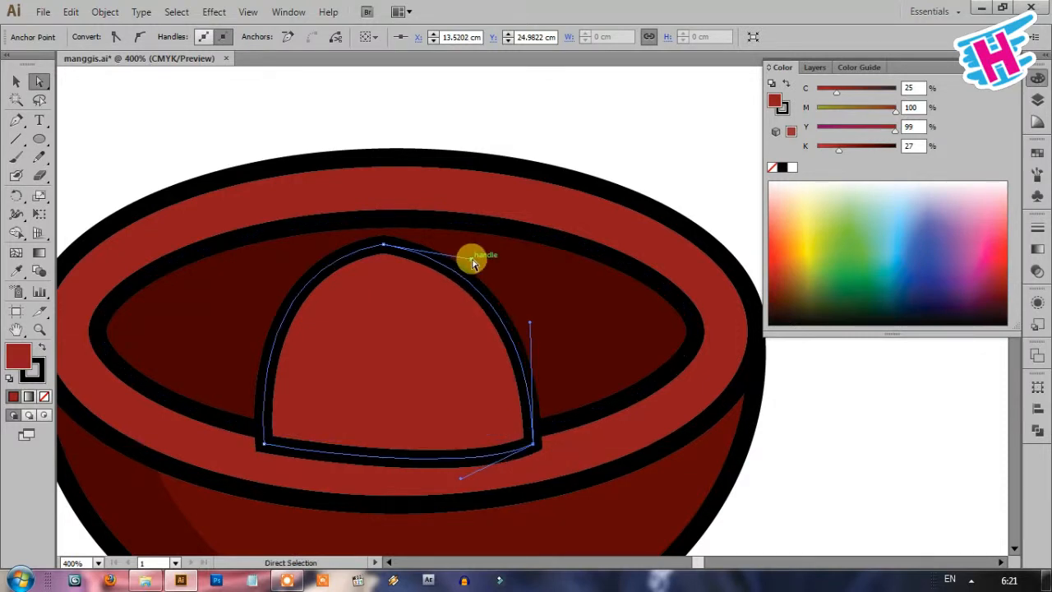
drag(472, 258, 461, 249)
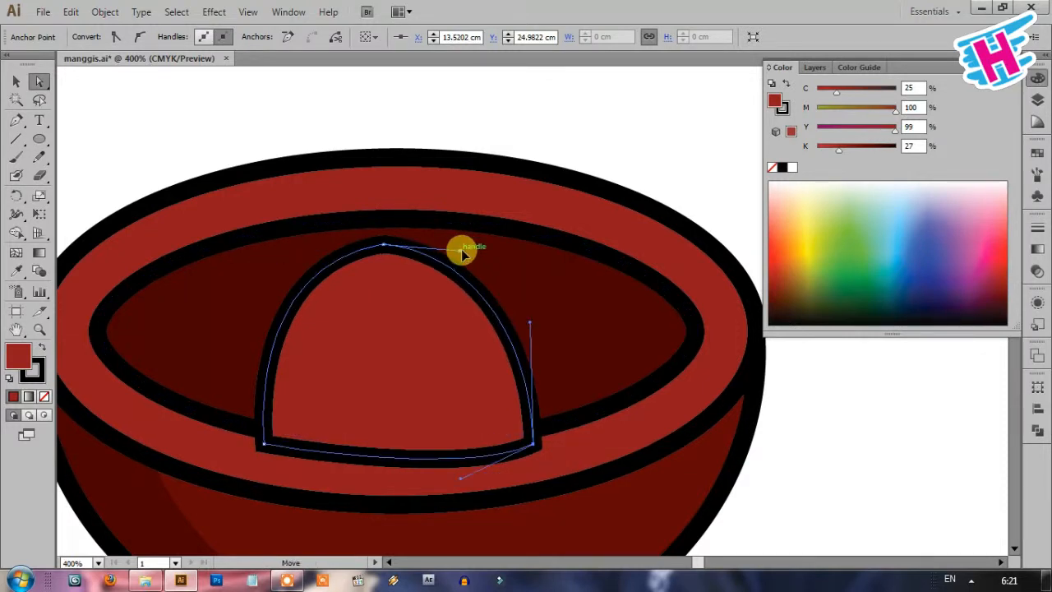
Fill the fruit segment with pale yellow, using C 0, M 0, Y 35 and K 0%, and deselect it
click(792, 167)
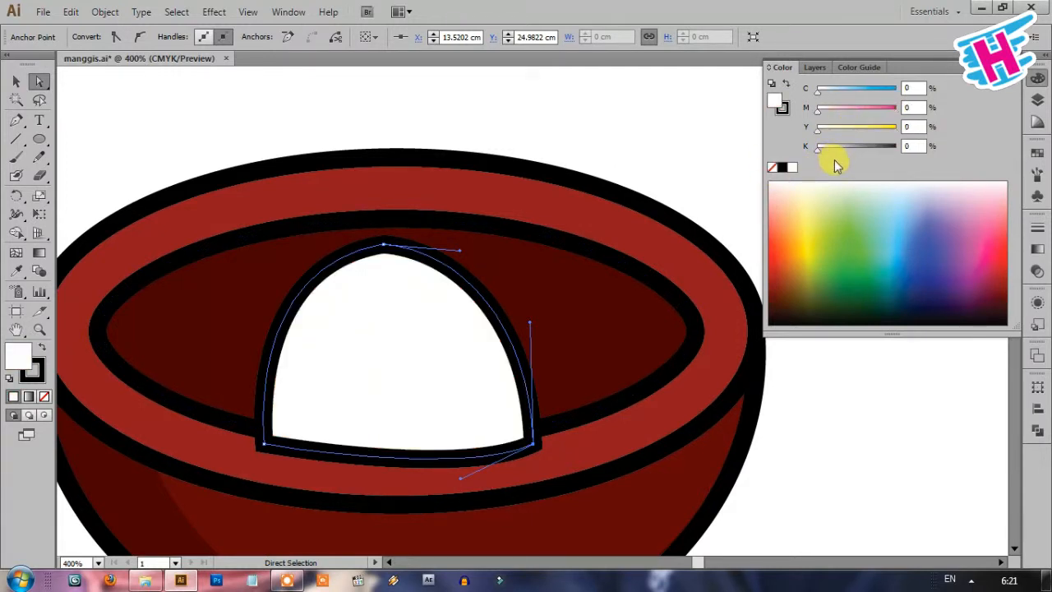
click(825, 127)
drag(822, 128, 847, 136)
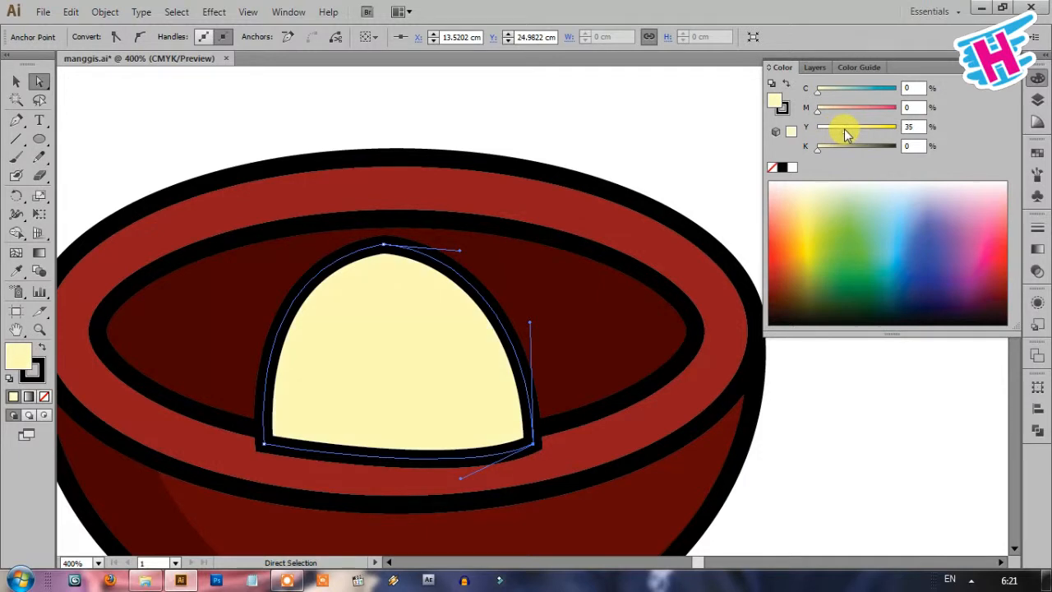
click(15, 80)
click(360, 98)
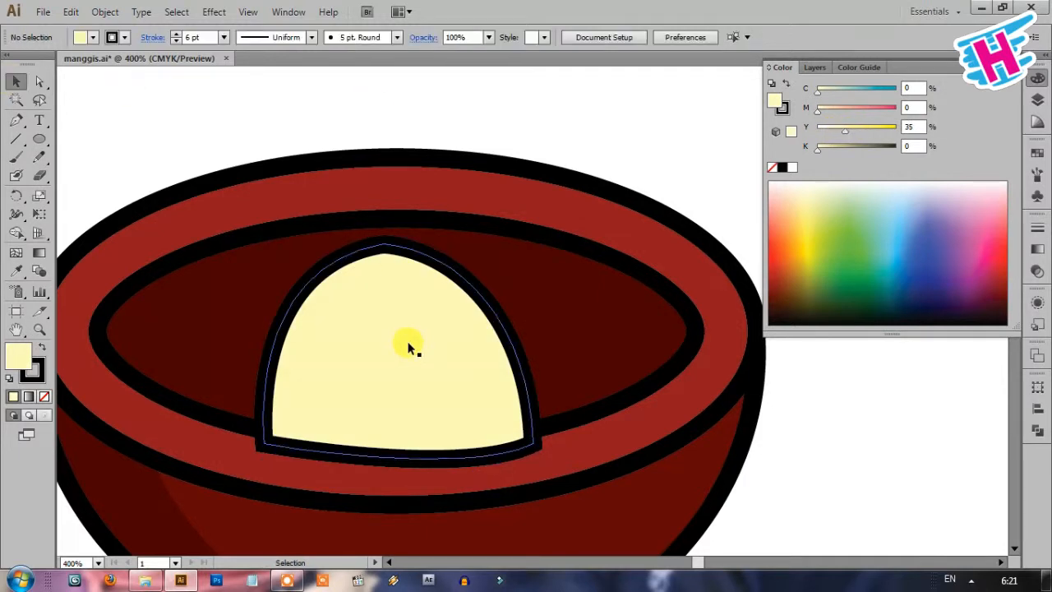
Draw a second pale yellow segment with the Pen tool, curving from the first segment's peak to the bowl's right rim and back inside
click(17, 121)
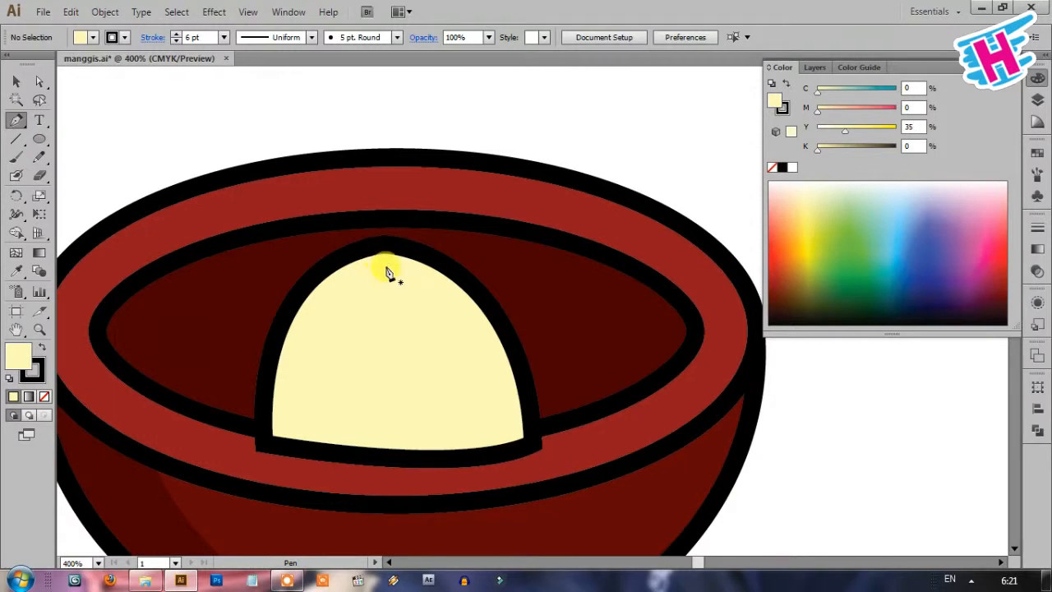
drag(381, 244, 678, 369)
mouse_move(642, 434)
mouse_down()
mouse_move(658, 422)
mouse_move(642, 435)
mouse_up()
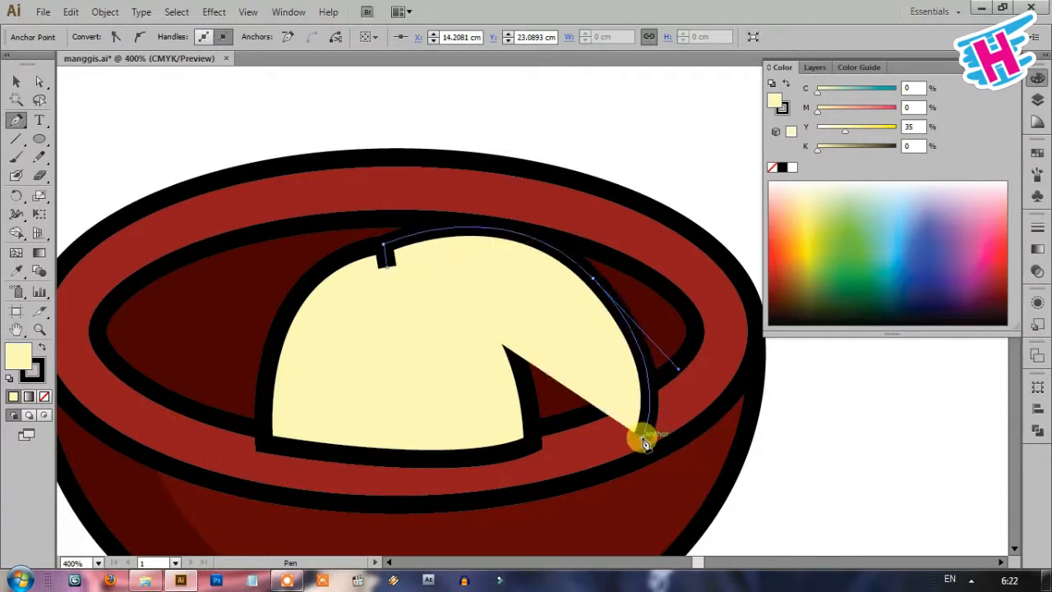
click(496, 474)
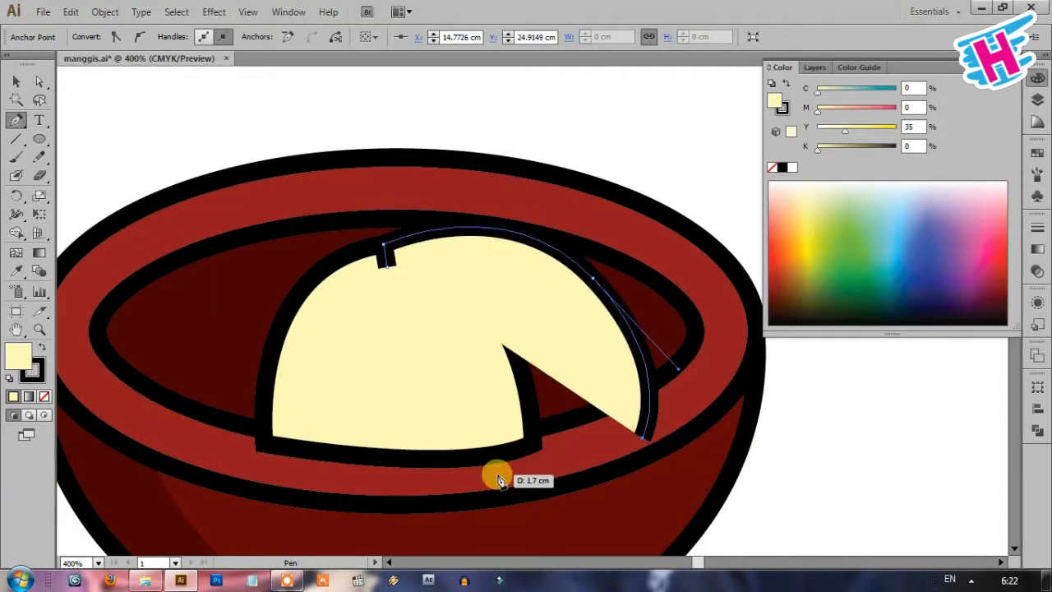
click(438, 357)
Bring the first fruit segment to the front so it overlaps the second one
key(v)
click(376, 370)
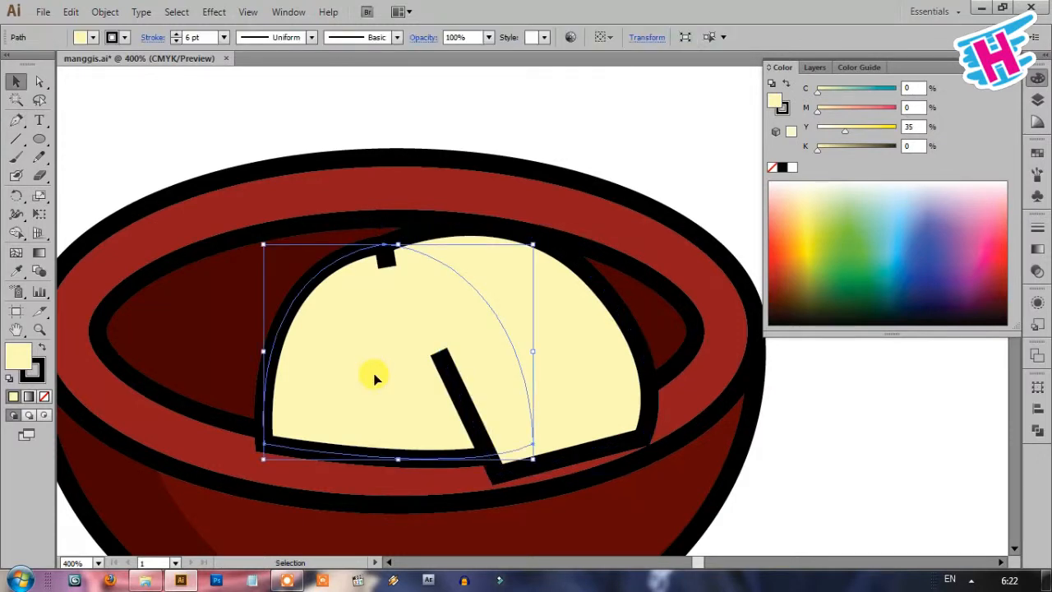
key(ctrl+shift+bracketright)
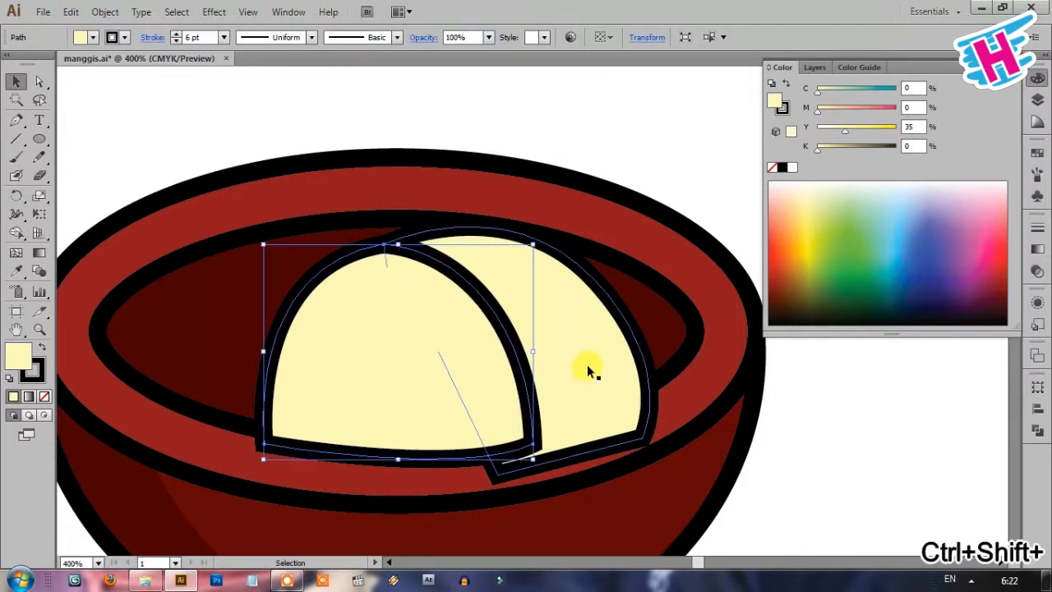
Lower the second segment's top curve slightly and tuck its starting anchor just inside the front segment's peak
key(a)
click(594, 282)
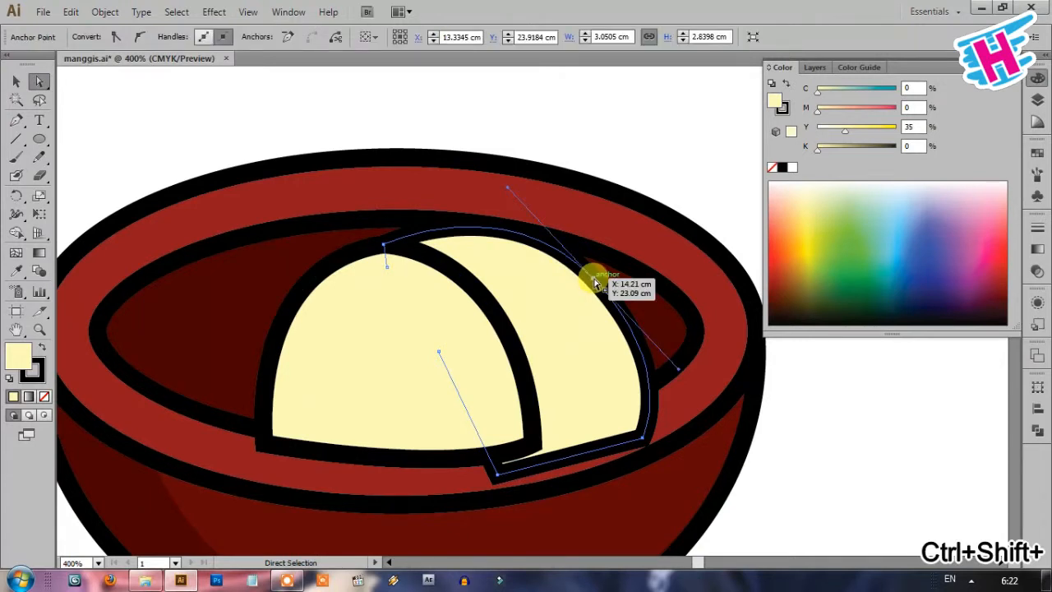
drag(595, 281, 604, 312)
drag(425, 292, 405, 307)
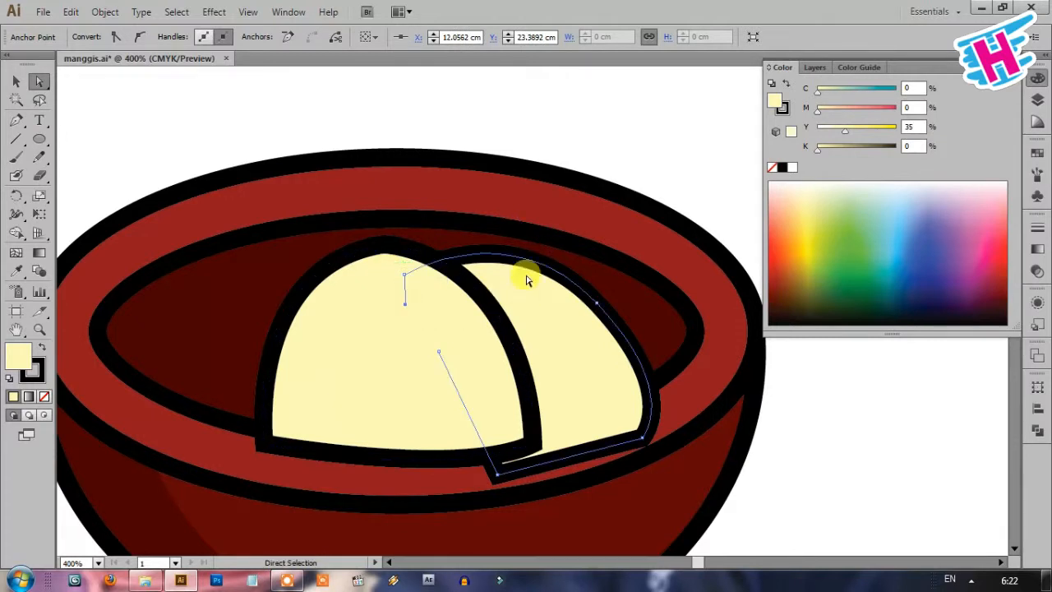
click(598, 300)
drag(597, 300, 593, 285)
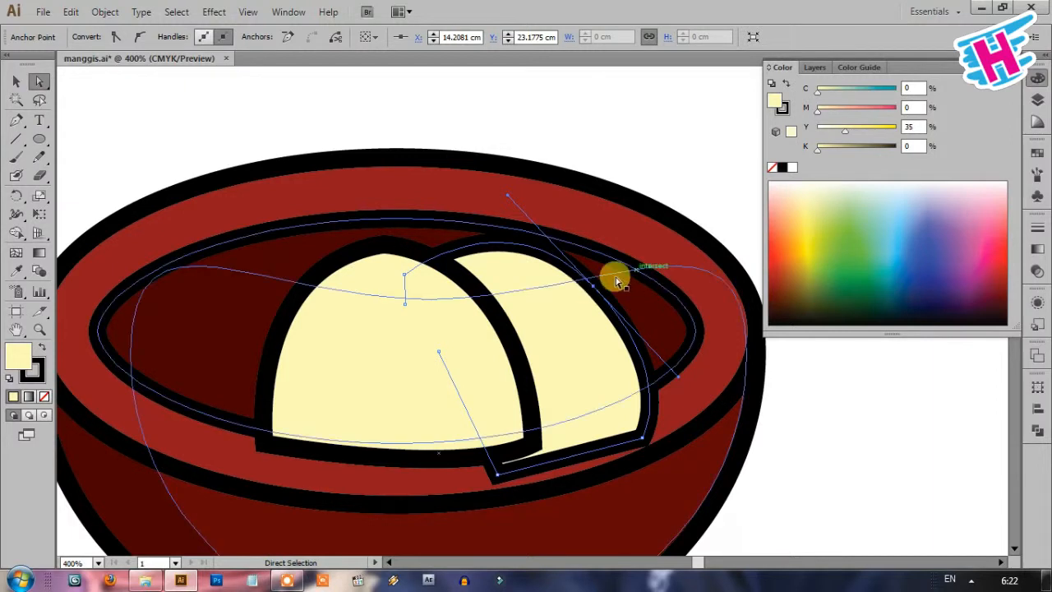
drag(404, 277, 389, 258)
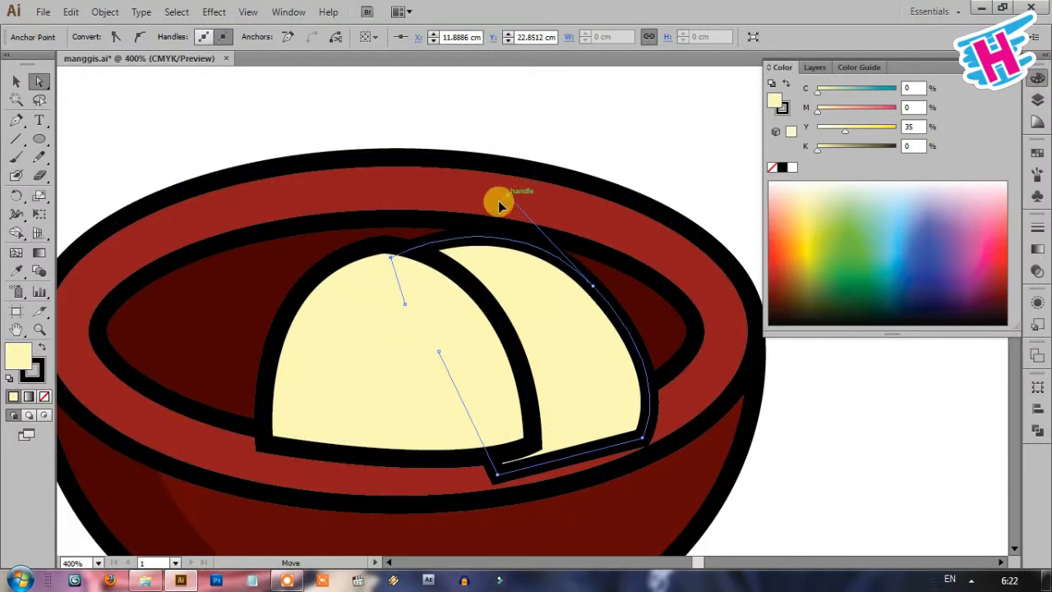
Try to narrow the second segment by moving its upper anchor and lower-right corner inward and flattening the top curve
drag(498, 200, 498, 214)
drag(591, 285, 570, 287)
drag(643, 435, 604, 432)
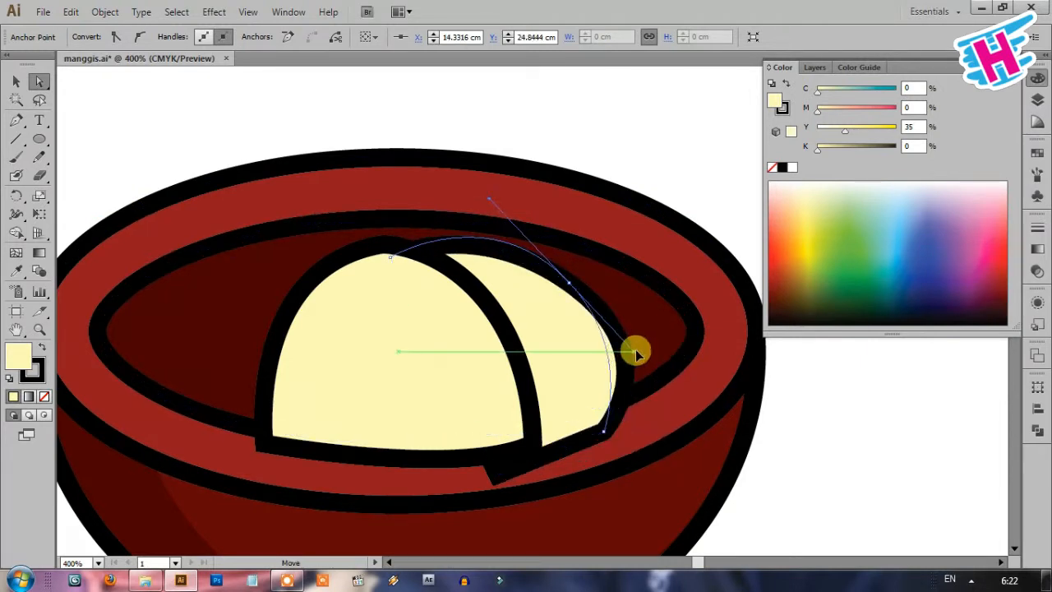
click(569, 282)
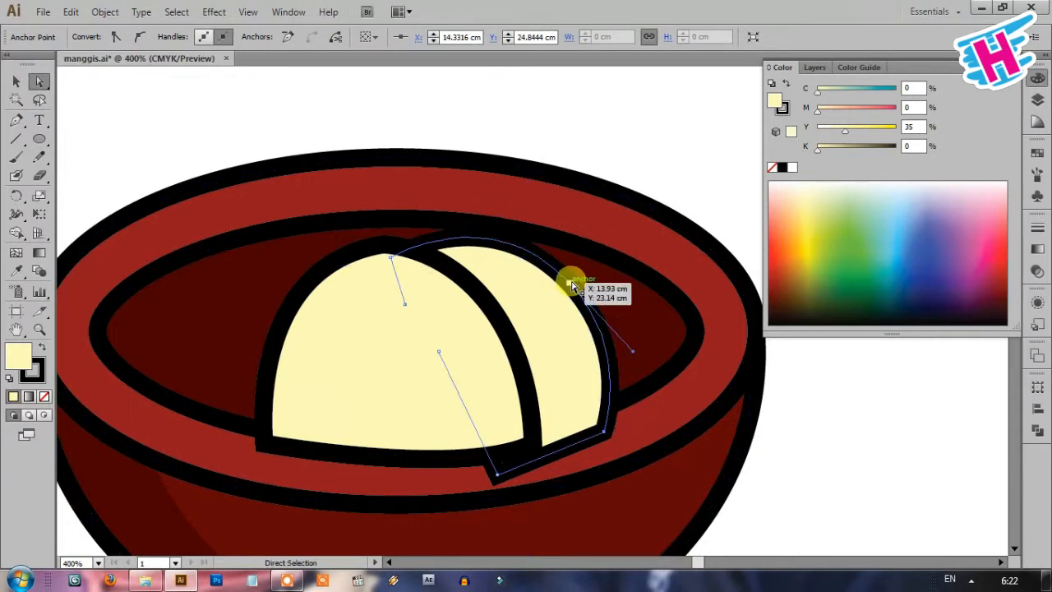
drag(503, 214, 515, 226)
Undo the accidental shift of the rim ellipse and move the second segment's lower-right corner outward and up onto the rim
click(605, 430)
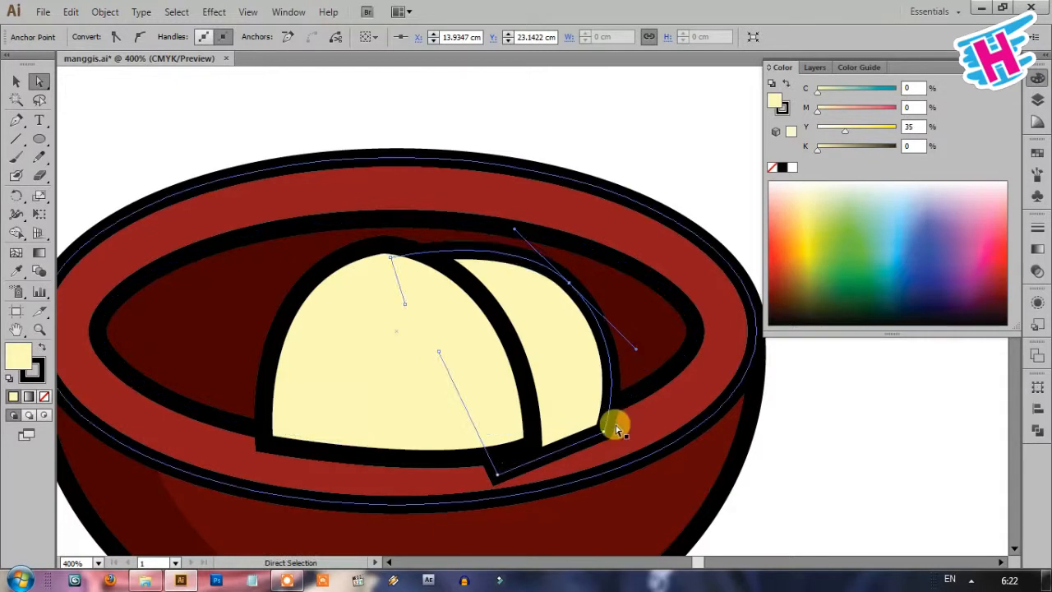
click(625, 430)
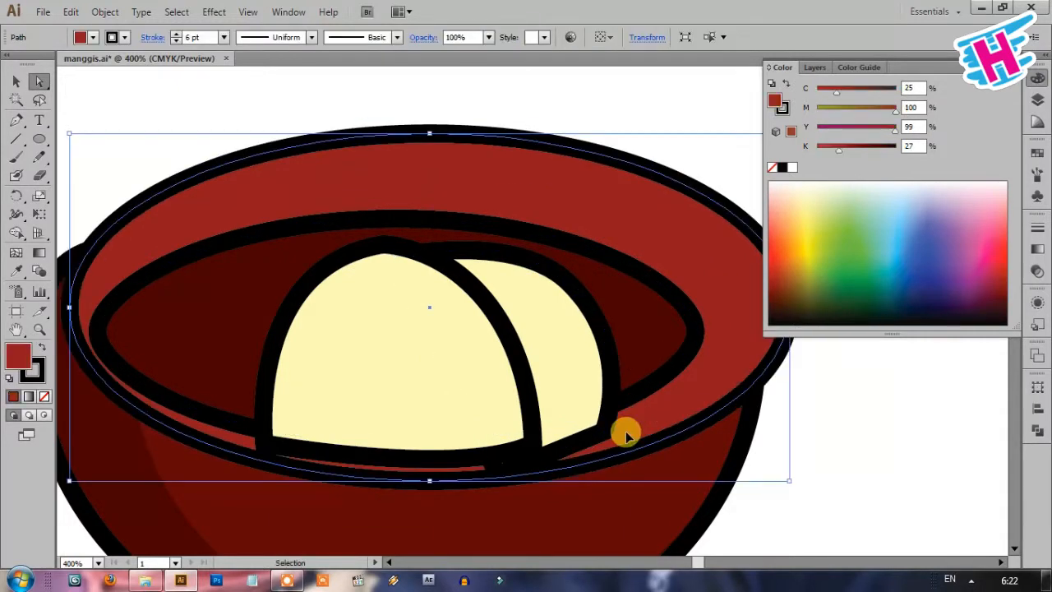
key(ctrl+z)
drag(605, 435, 649, 405)
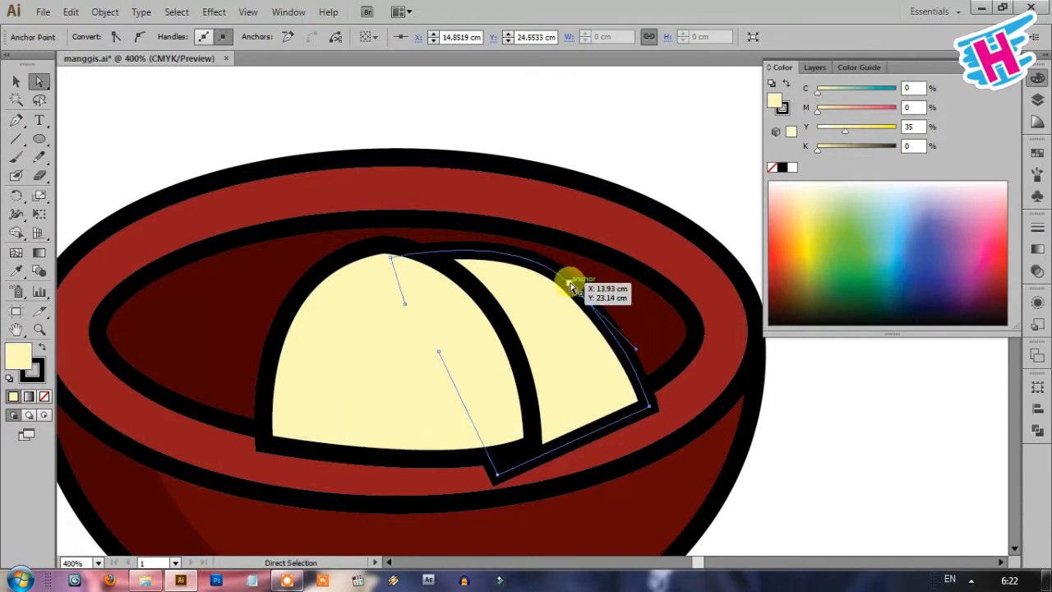
Remove the second segment's middle curve anchor, convert its top anchor to smooth and extend the handle into one rounded arc
click(287, 36)
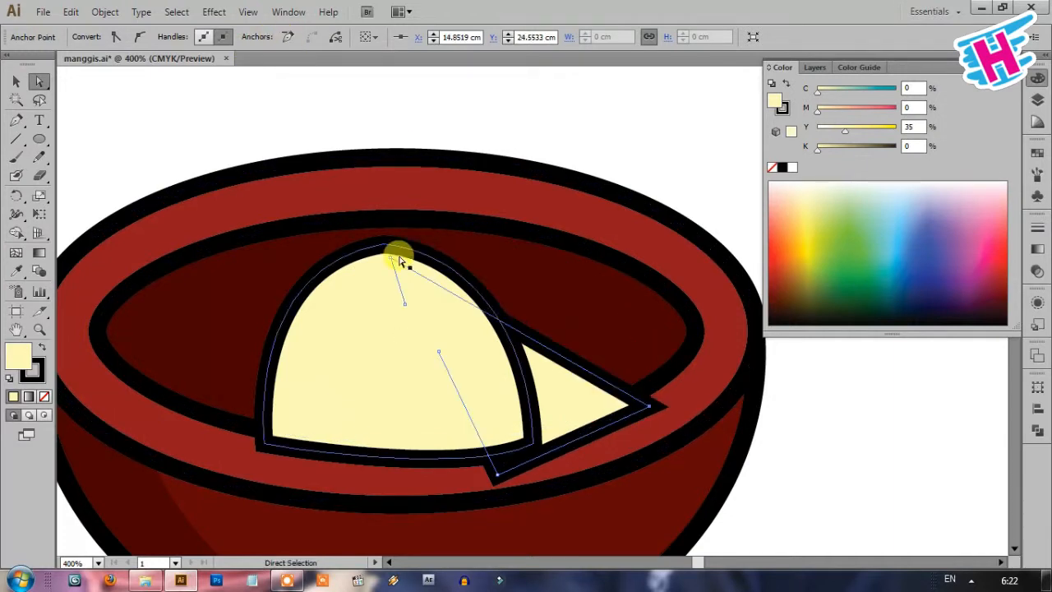
click(389, 261)
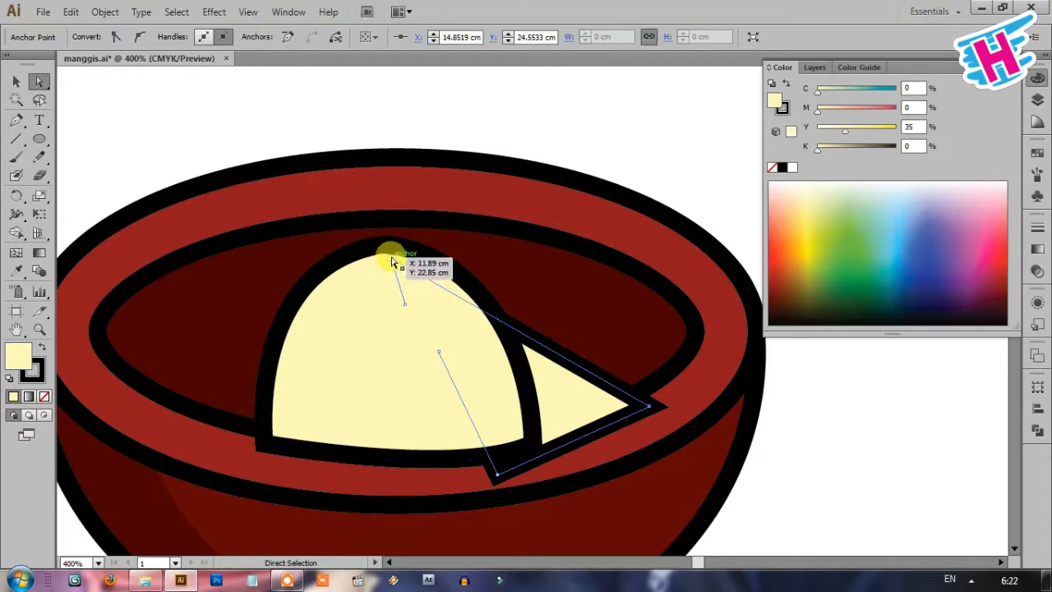
click(141, 36)
drag(447, 212, 577, 208)
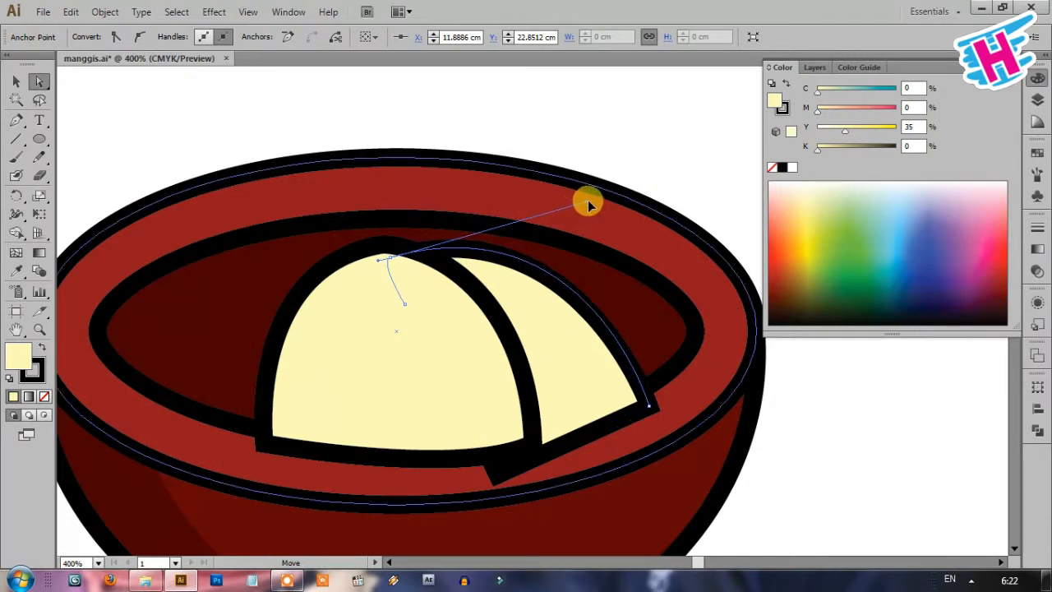
drag(588, 203, 604, 184)
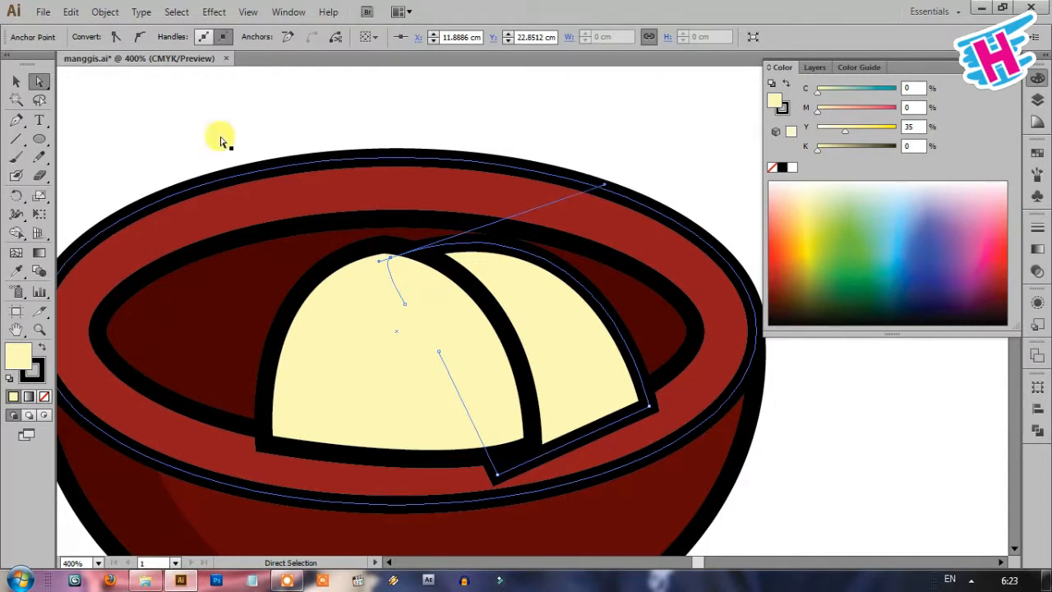
Draw a third, larger closed segment with the Pen tool, arching from the front segment's peak over the back rim to the right rim
click(16, 81)
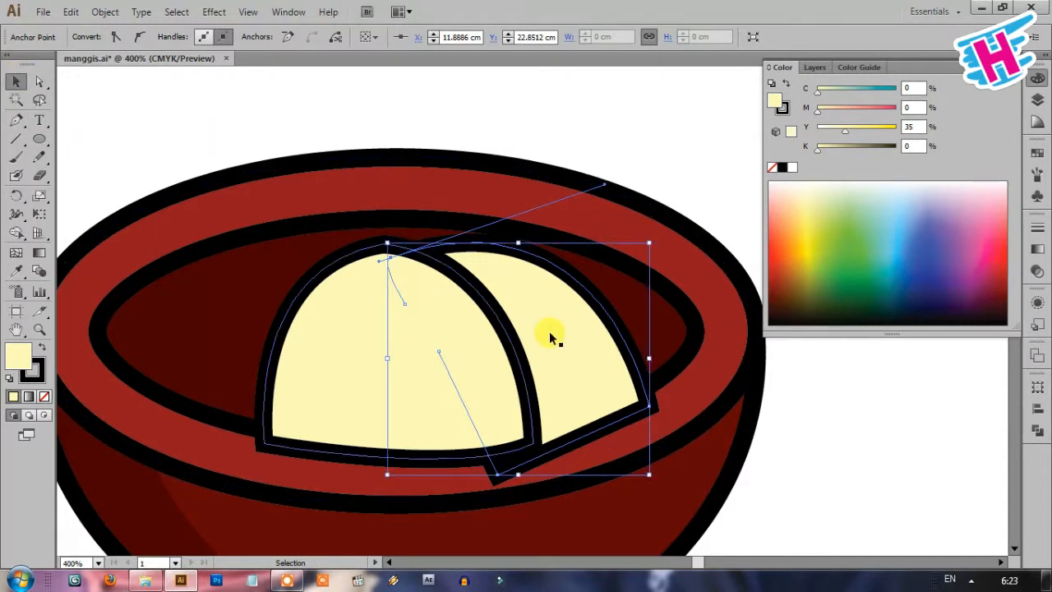
click(16, 120)
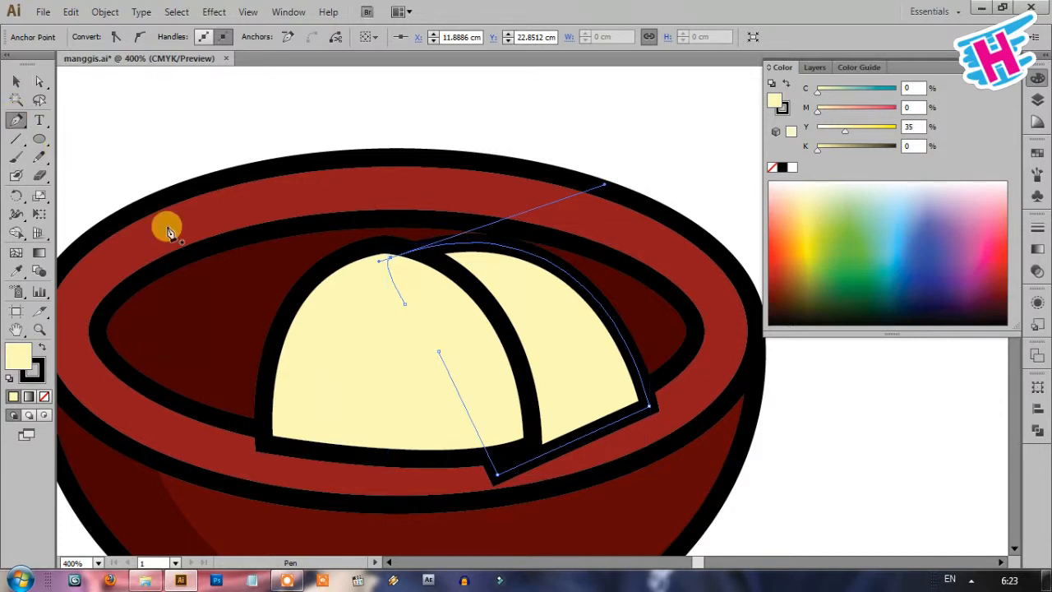
click(381, 269)
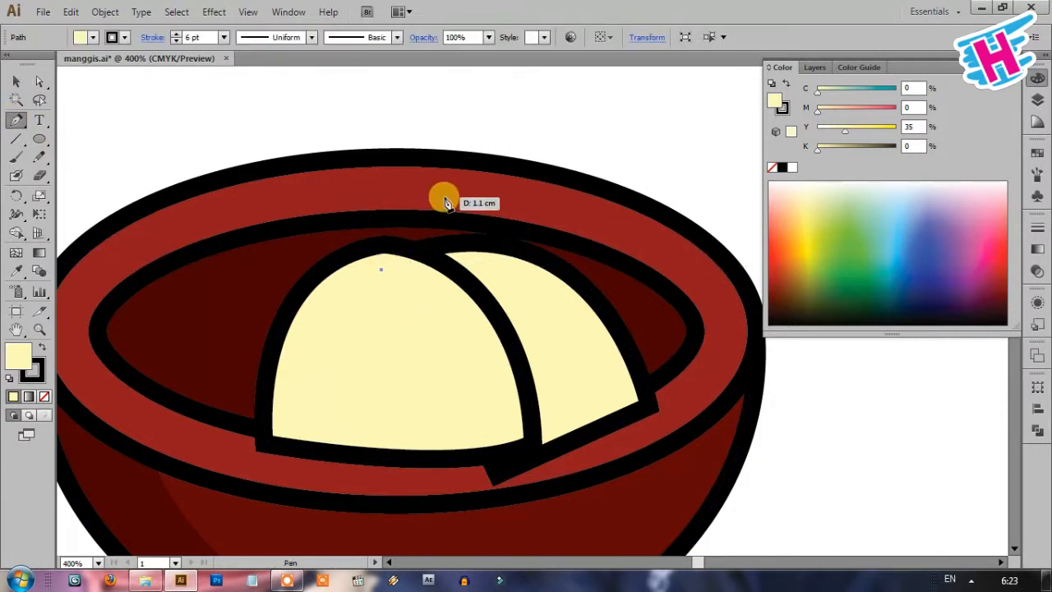
mouse_move(495, 173)
mouse_down()
mouse_move(578, 169)
mouse_move(606, 146)
mouse_move(631, 150)
mouse_up()
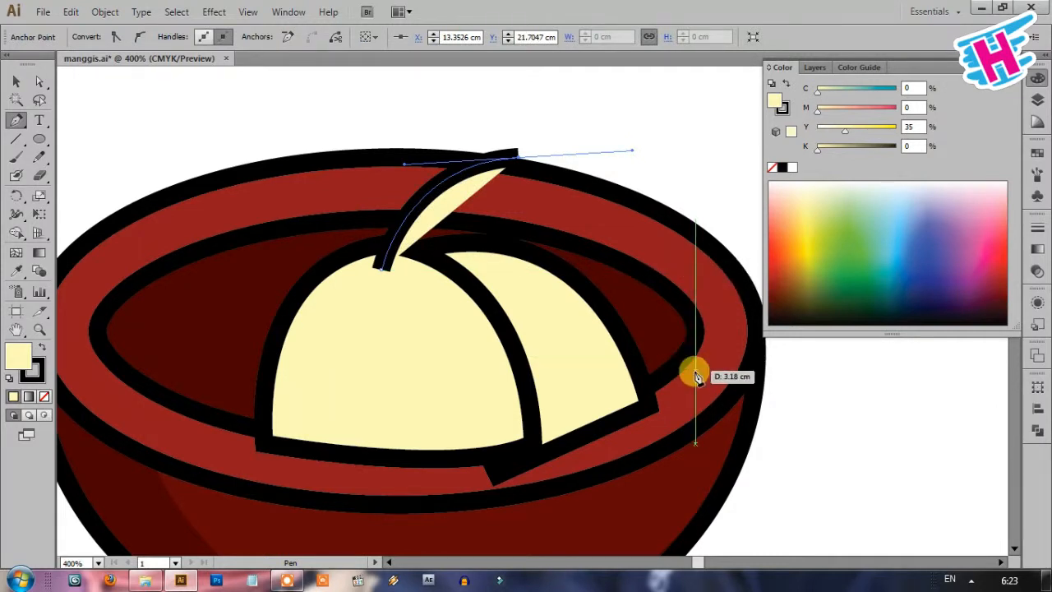
drag(679, 360, 594, 430)
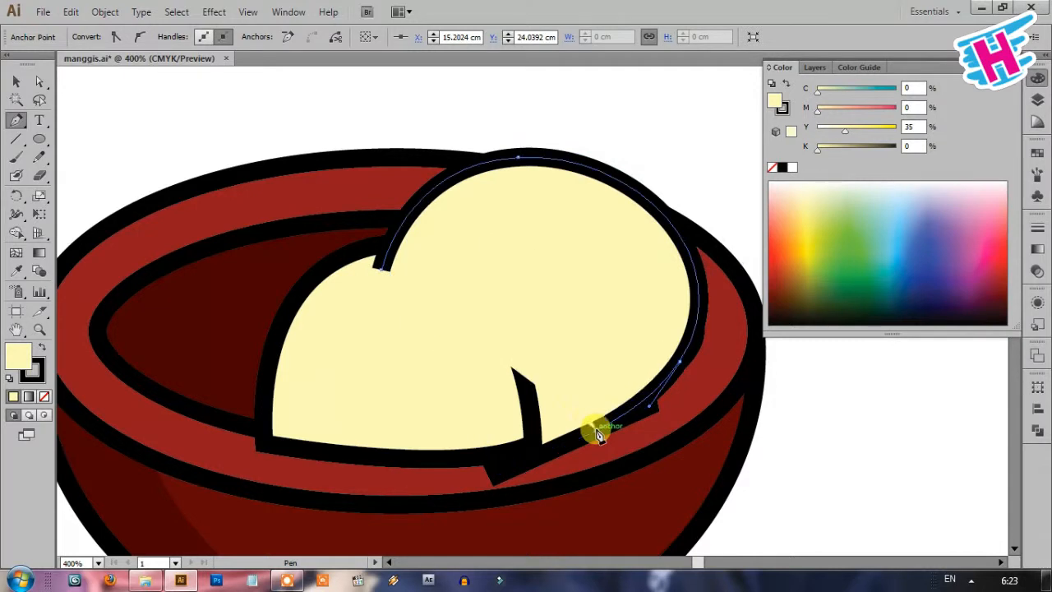
click(383, 270)
key(ctrl+shift+a)
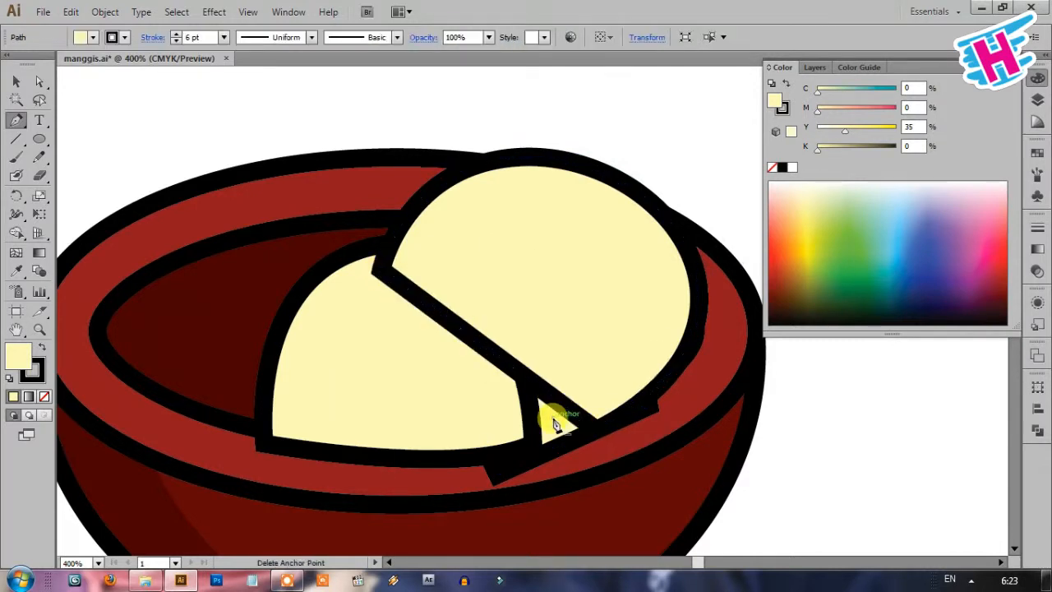
Bring the front segment and the second segment to the front, ahead of the large third segment, and deselect them
key(ctrl+z)
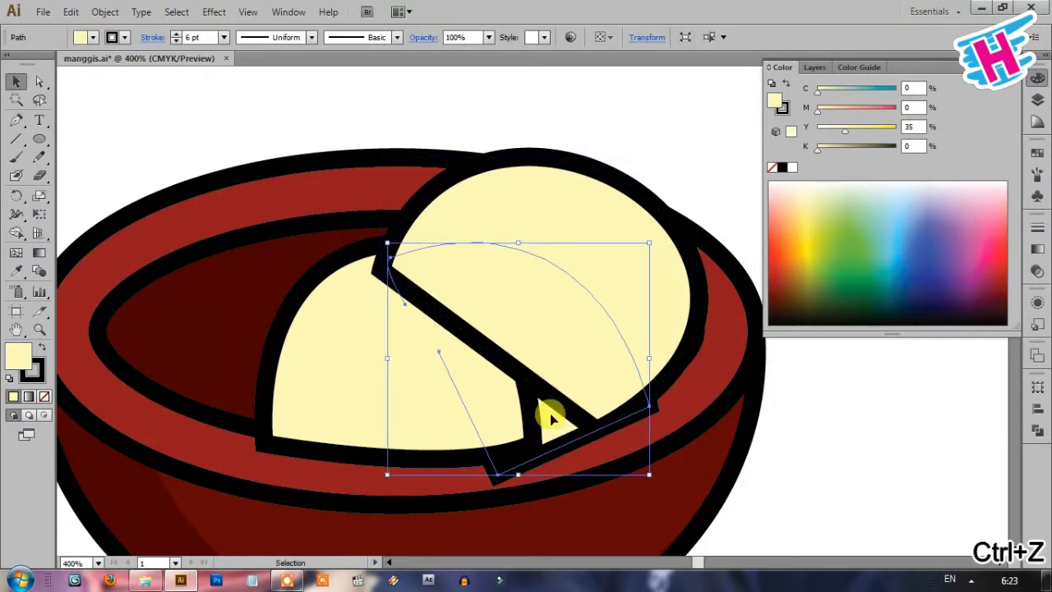
shift+click(340, 367)
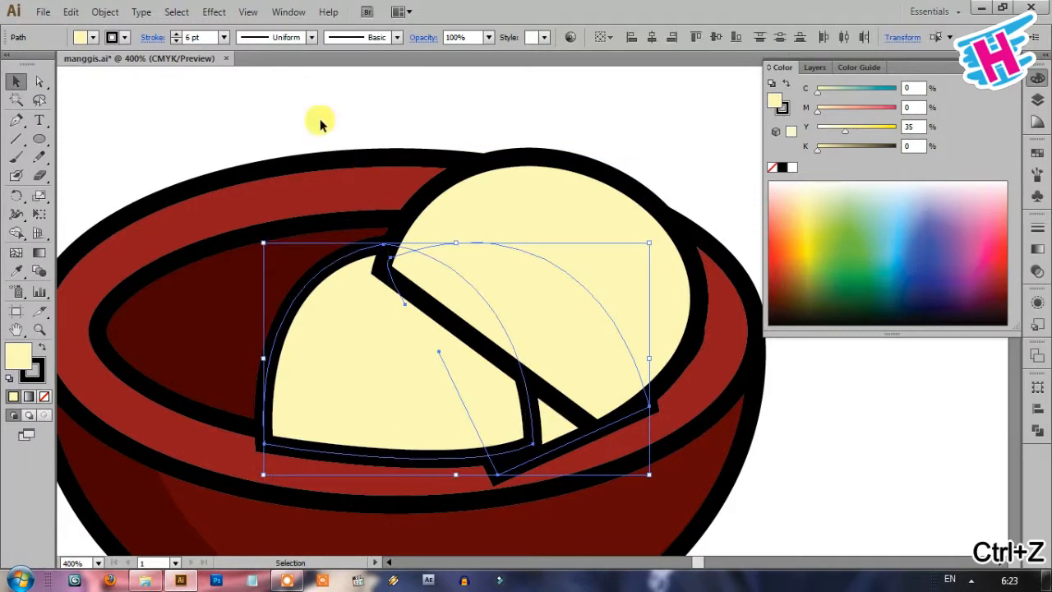
key(ctrl+shift+bracketright)
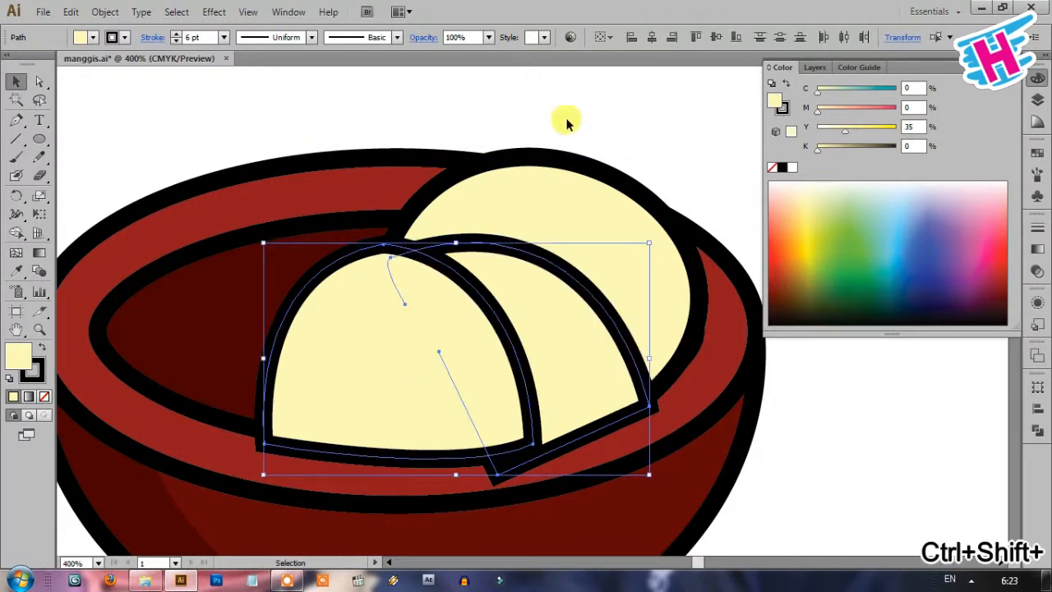
click(566, 122)
scroll(512, 278, down, 2)
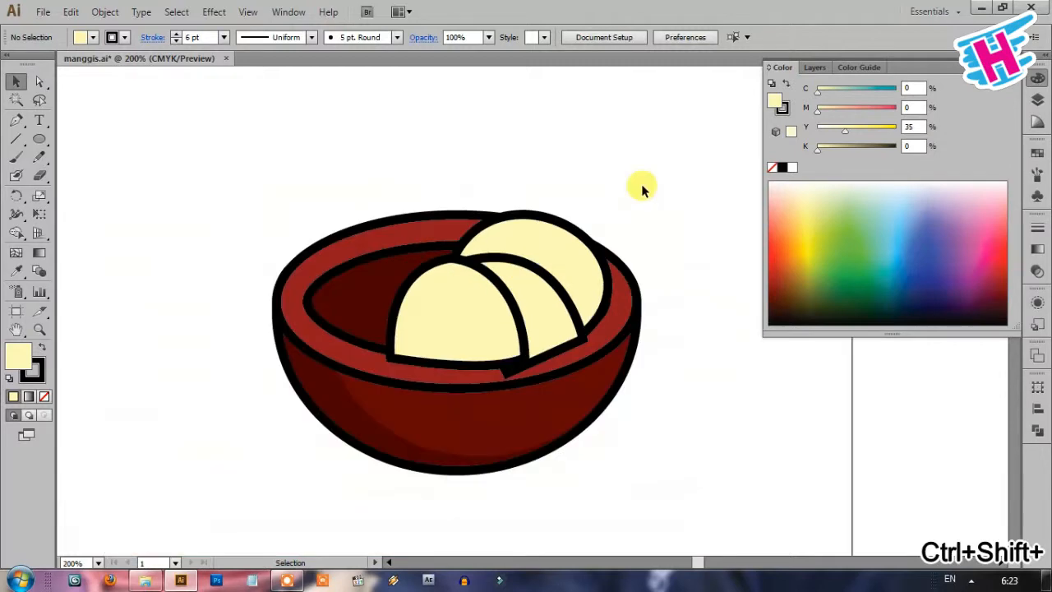
scroll(488, 242, up, 2)
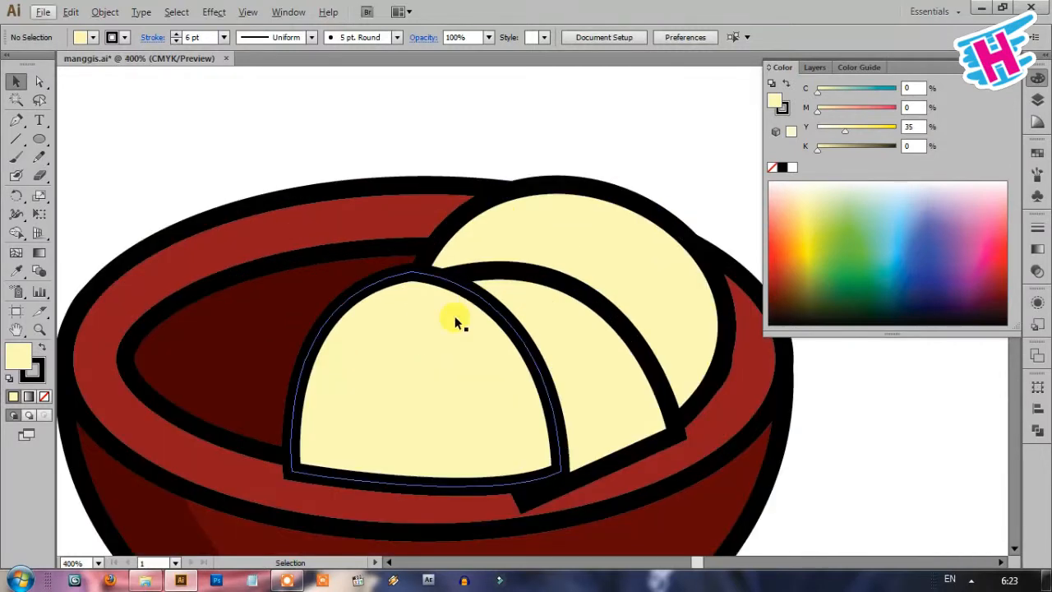
Draw a rounded fourth segment left of the front segment with the Pen tool, and bring the front segment to the front
click(16, 121)
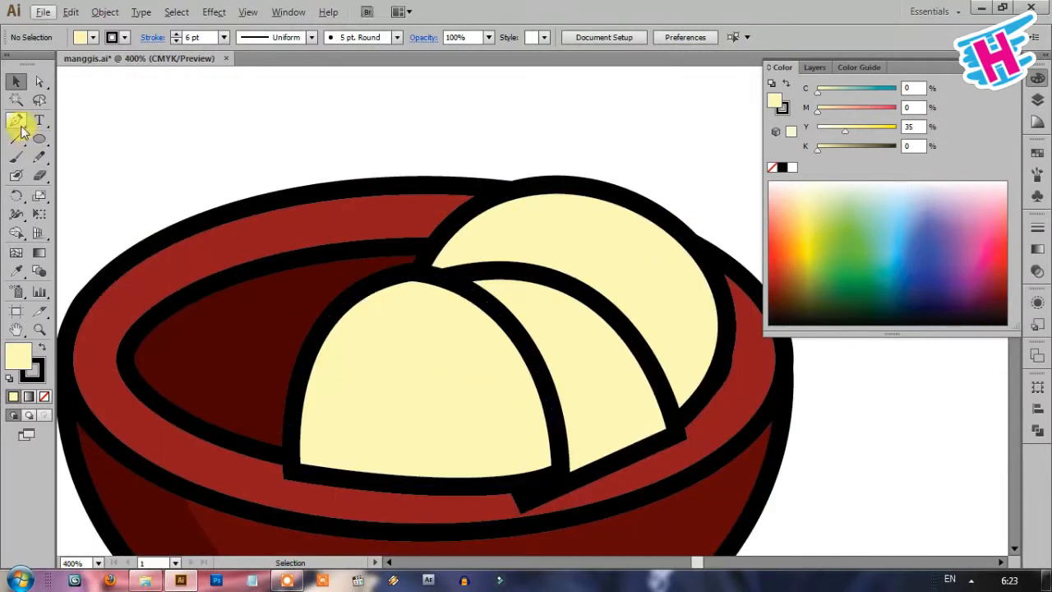
click(420, 297)
drag(410, 264, 367, 257)
mouse_move(305, 246)
mouse_down()
mouse_move(291, 228)
mouse_move(282, 235)
mouse_up()
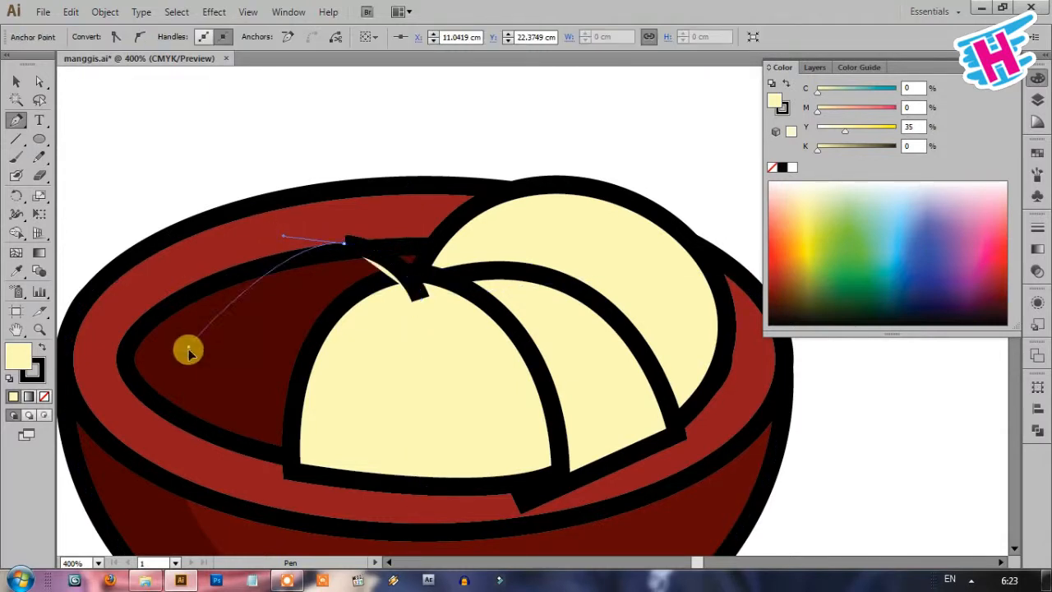
drag(189, 347, 197, 456)
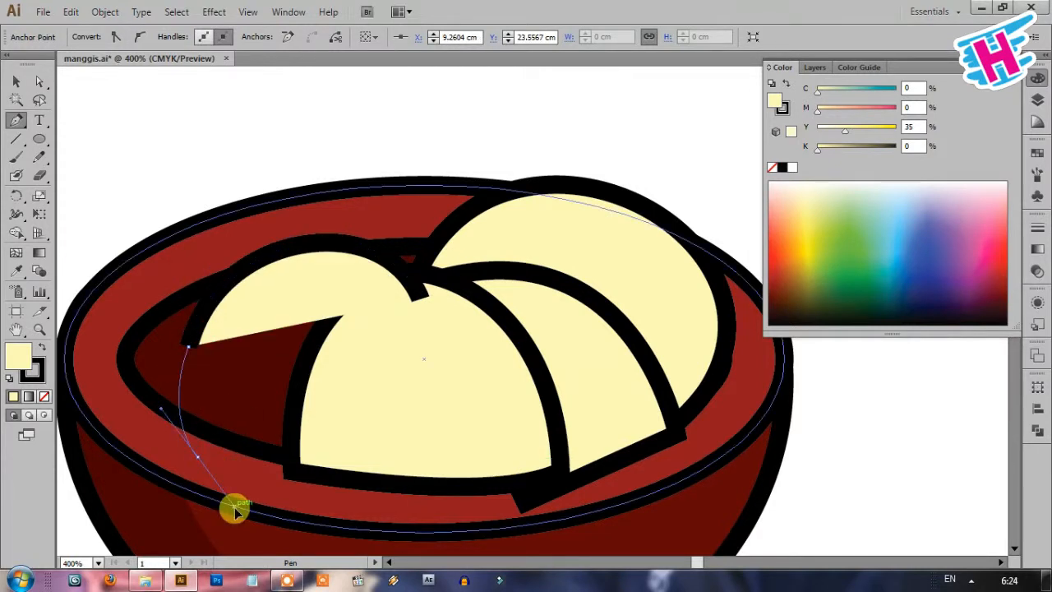
click(337, 496)
click(368, 447)
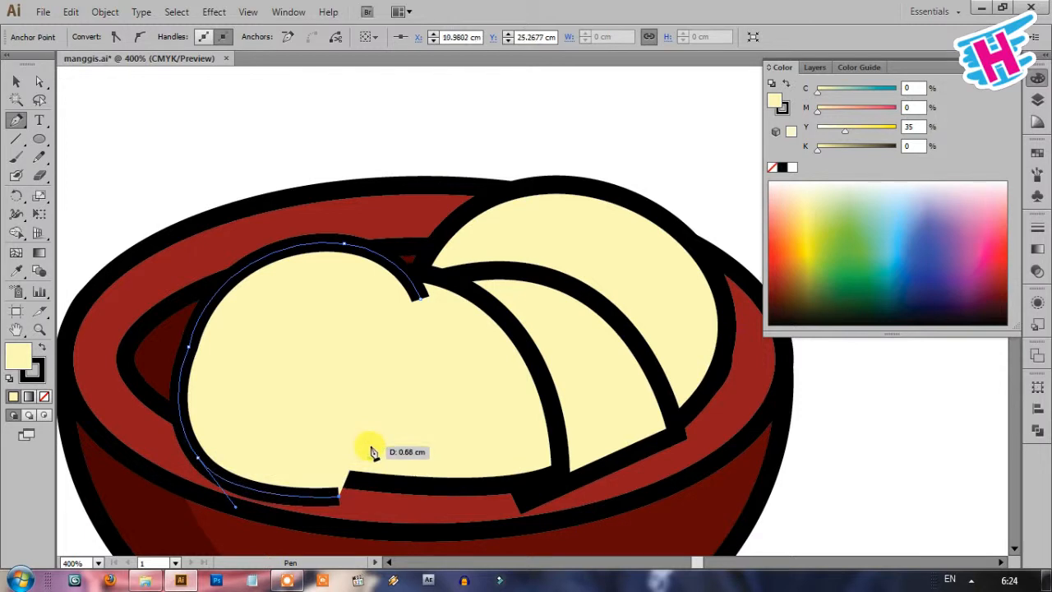
click(368, 450)
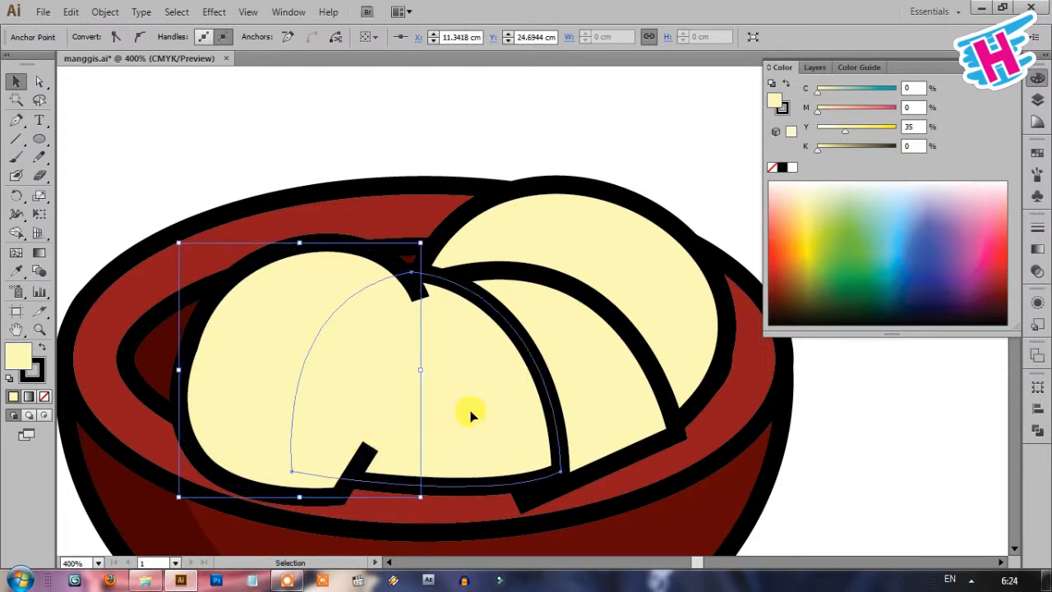
ctrl+click(457, 414)
Remove the left segment's side and top anchors and extend the lower-left anchor's handle upward into one arc
click(211, 359)
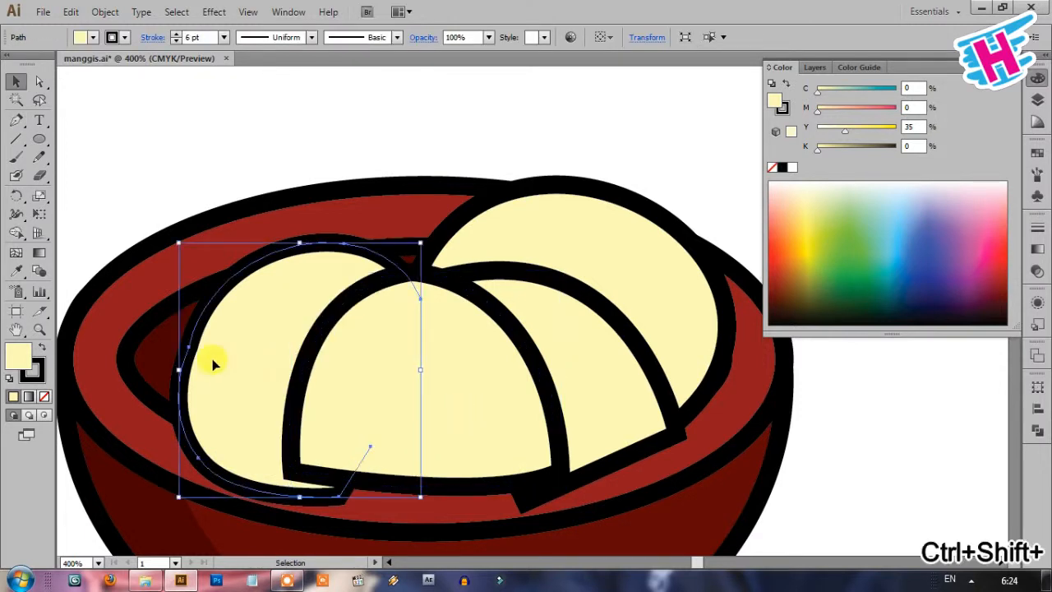
key(a)
click(189, 351)
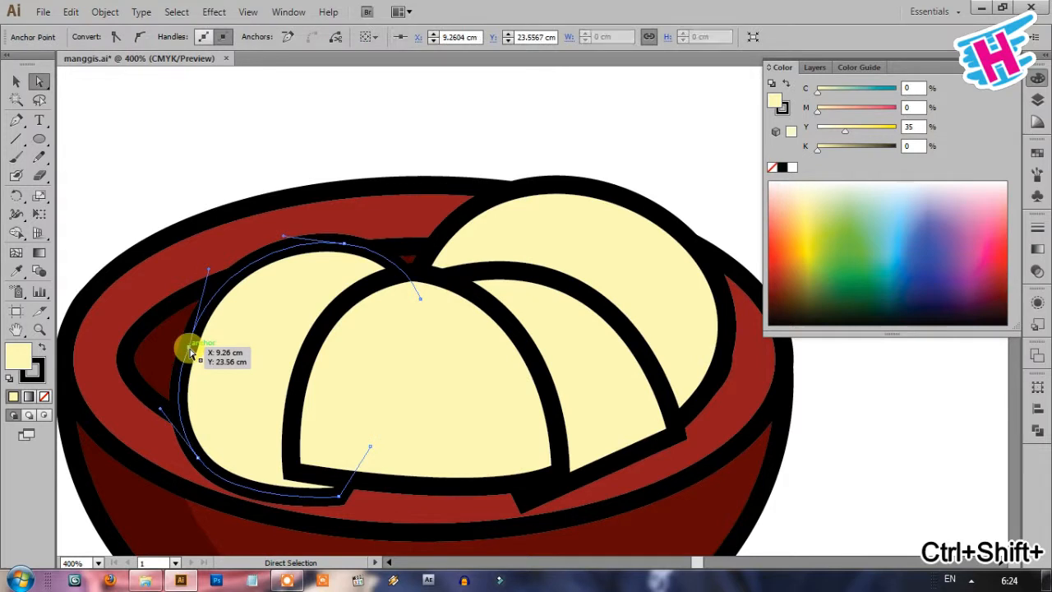
click(140, 36)
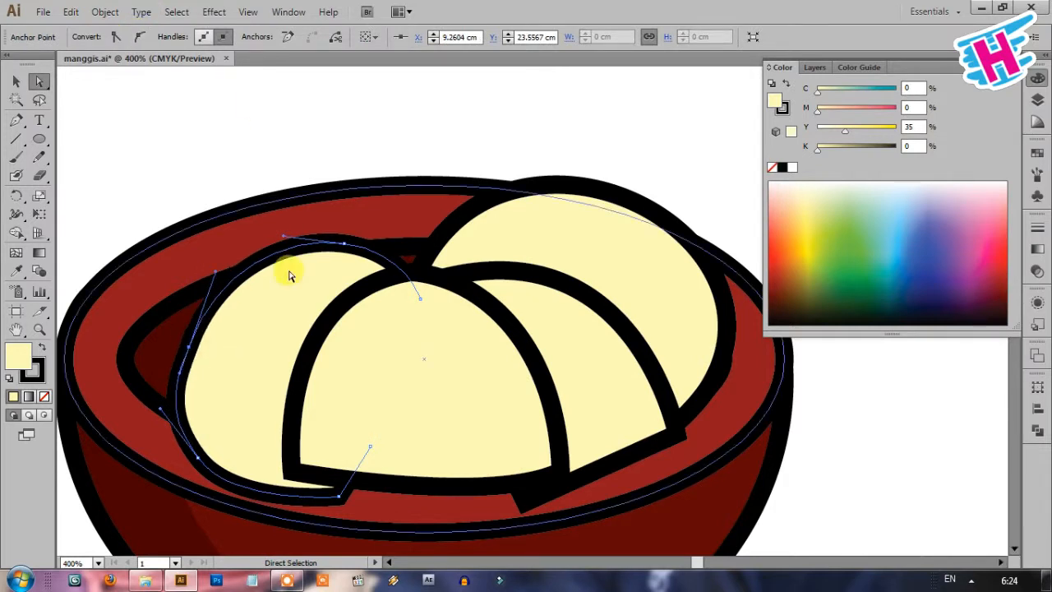
click(288, 37)
drag(162, 416, 148, 331)
click(344, 244)
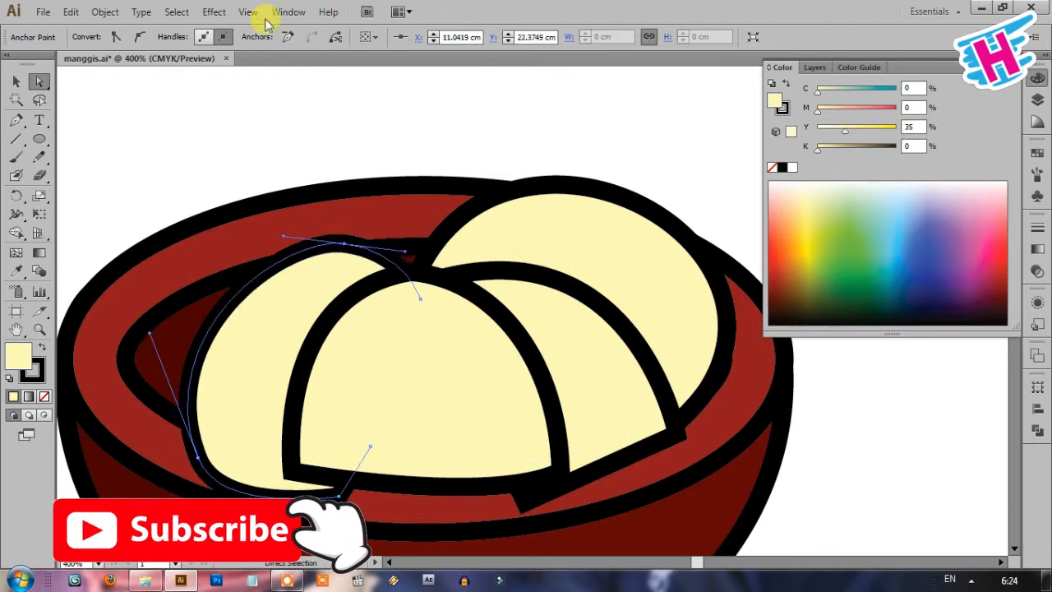
click(287, 36)
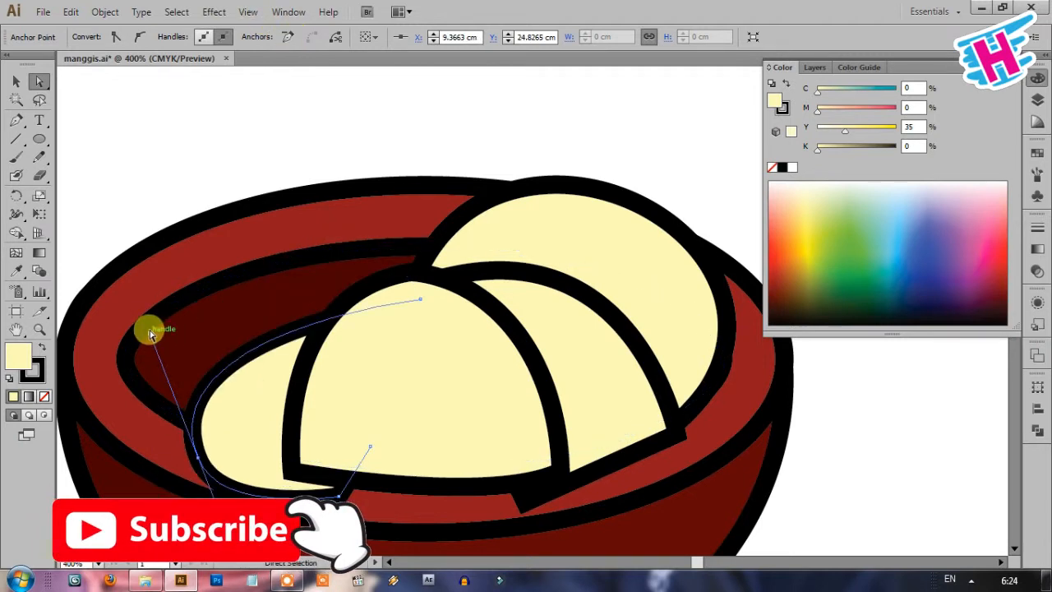
drag(150, 329, 159, 176)
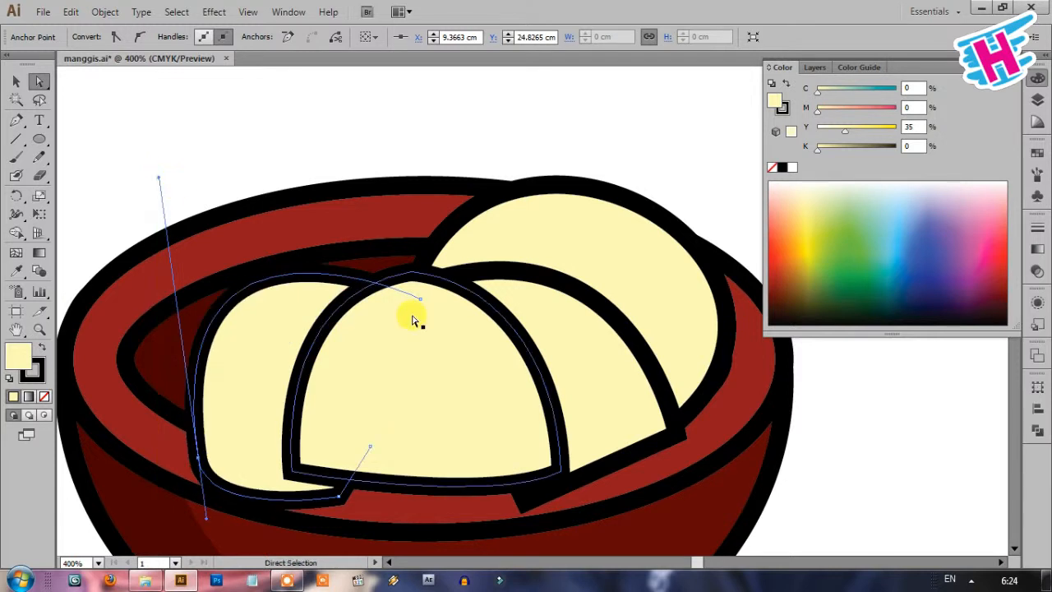
Move the left segment's upper end anchor to the front segment's peak, convert it to smooth and lower the arc with the handles
drag(420, 302, 416, 283)
click(140, 36)
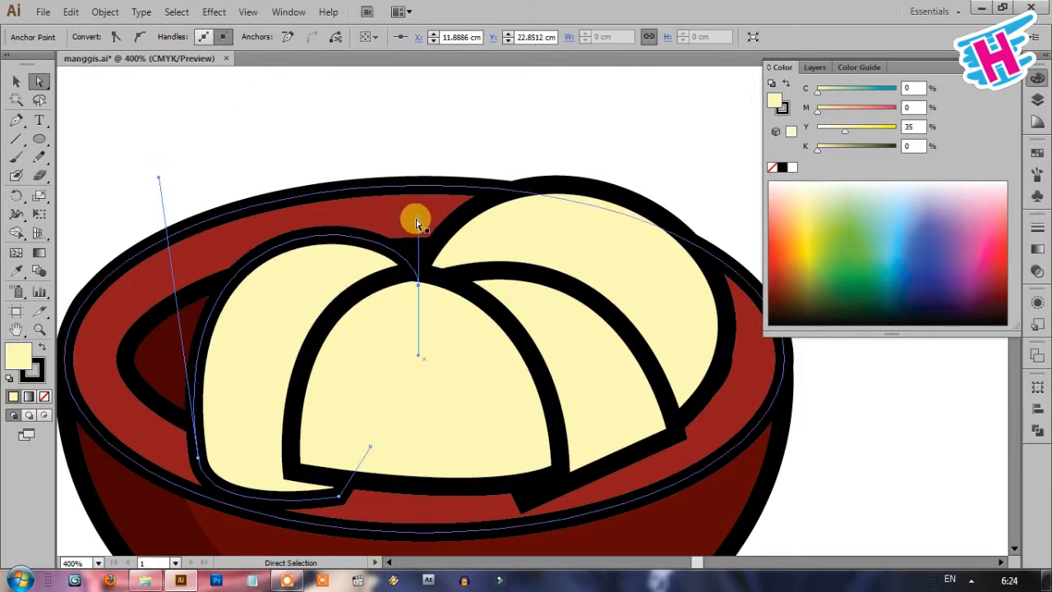
drag(417, 216, 415, 223)
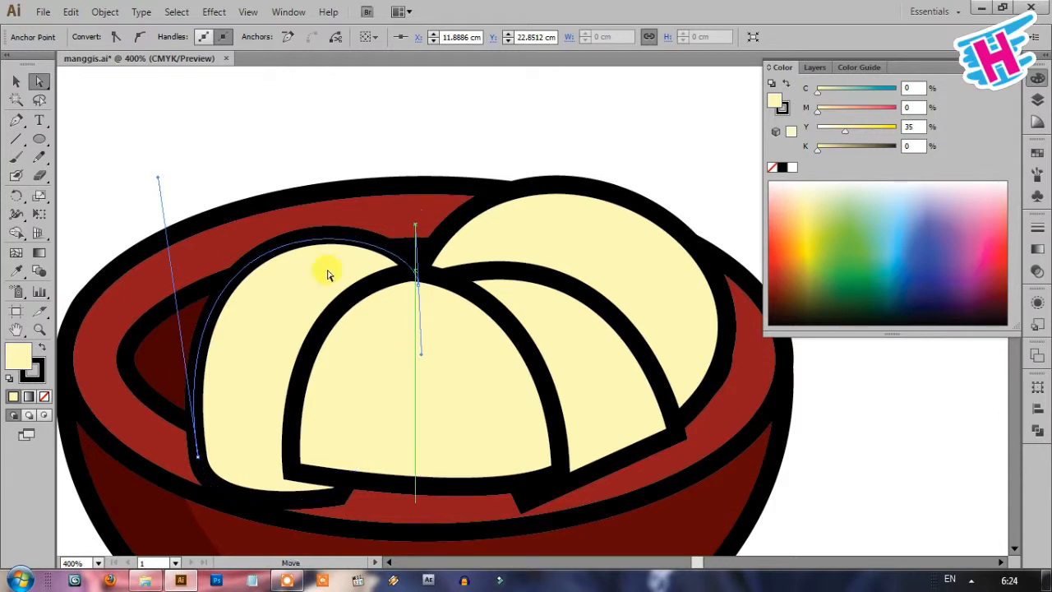
drag(159, 178, 194, 248)
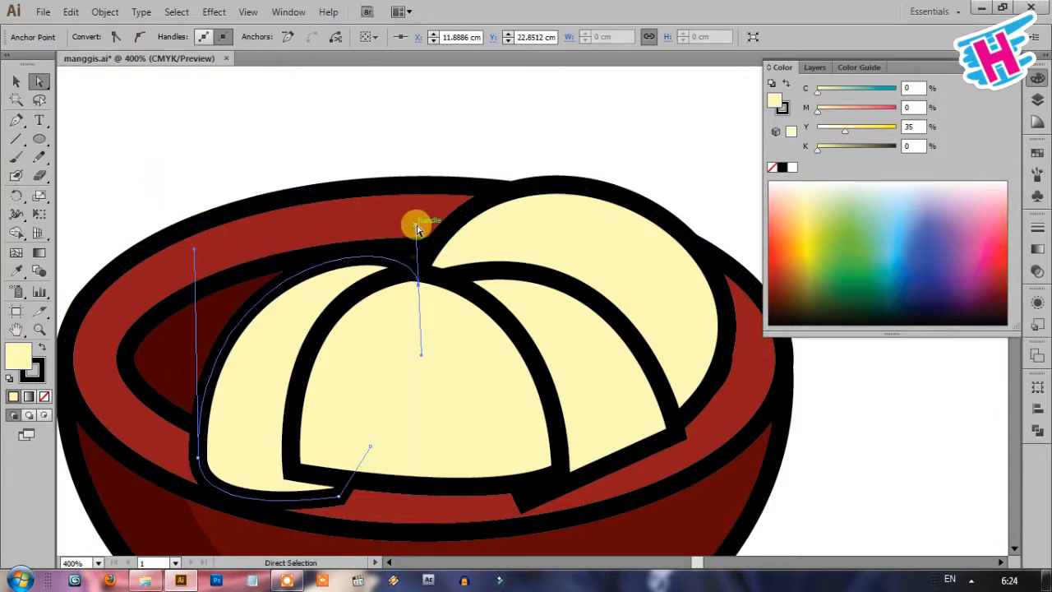
drag(416, 224, 377, 232)
drag(417, 284, 425, 282)
Move the left segment's lower-left anchor outward onto the rim and adjust its upper handle to smooth the outer curve
drag(199, 457, 165, 436)
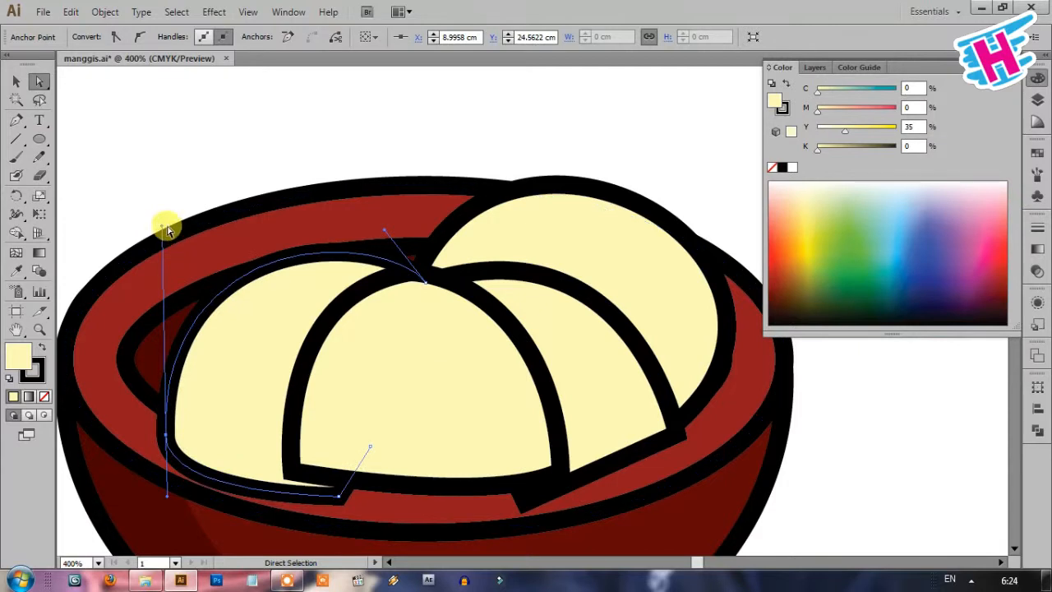
click(192, 242)
click(206, 388)
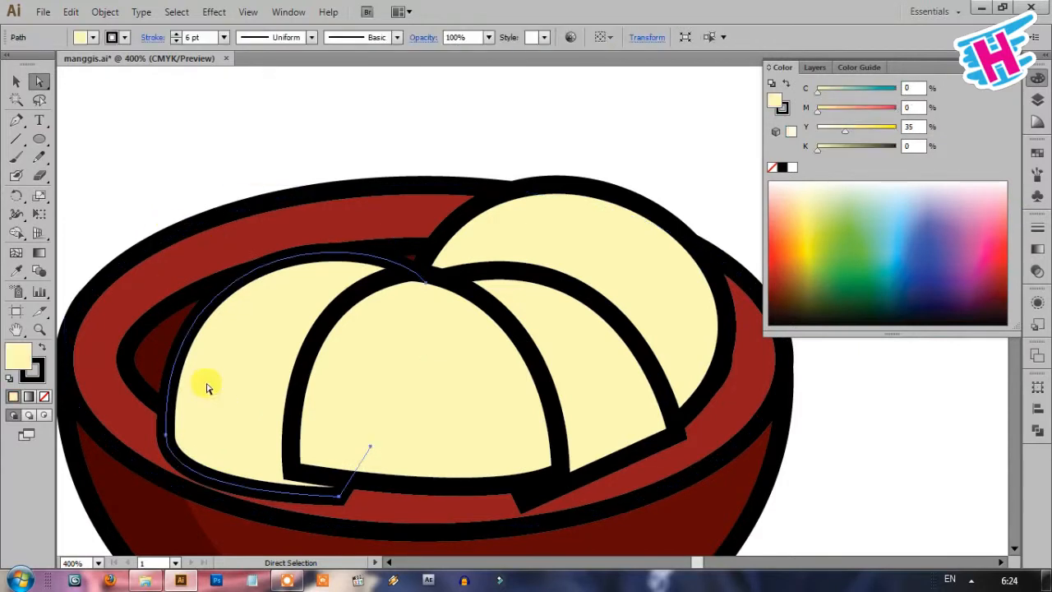
mouse_move(167, 435)
mouse_down()
mouse_move(176, 252)
mouse_move(167, 233)
mouse_move(181, 258)
mouse_up()
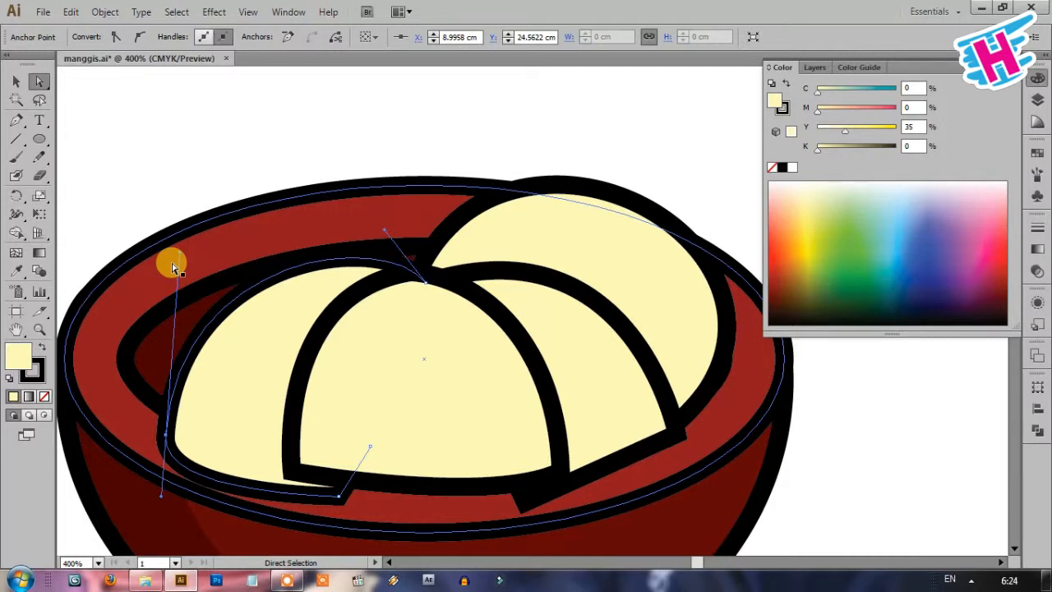
drag(171, 267, 179, 253)
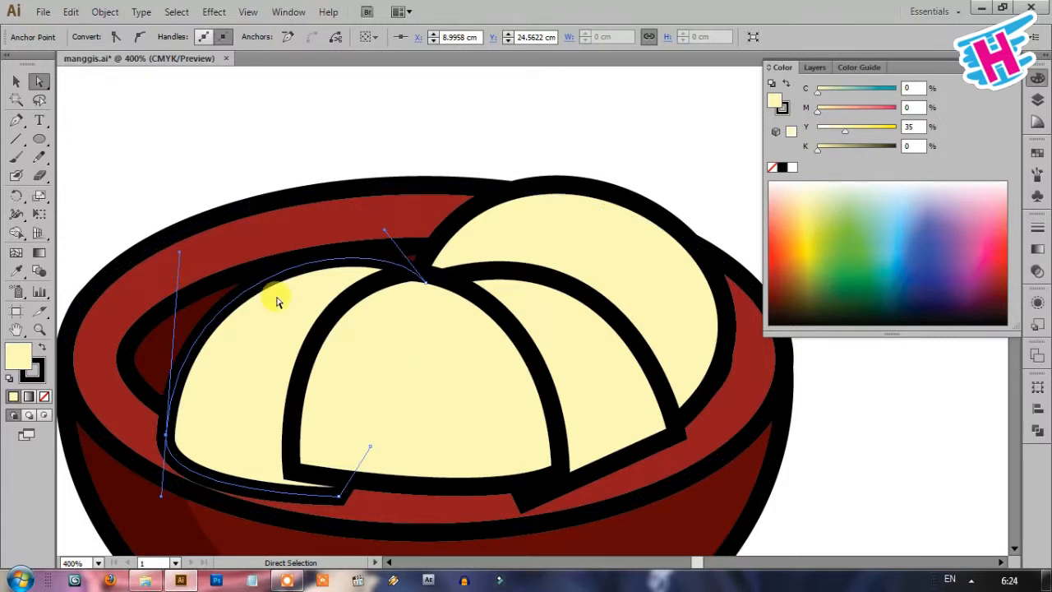
click(168, 442)
drag(166, 441, 156, 431)
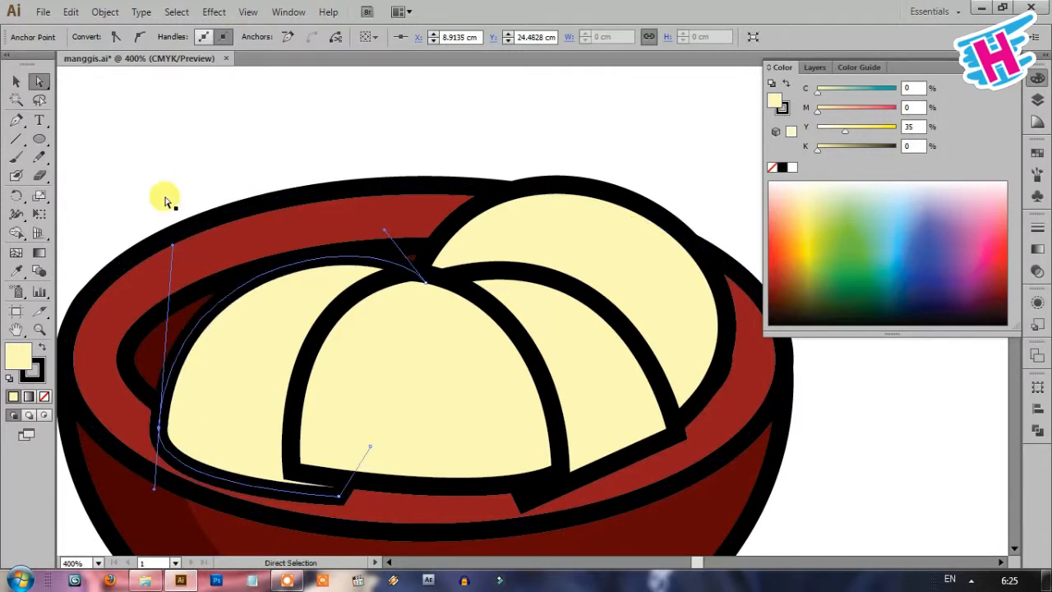
Duplicate the second segment, reflect the copy across the vertical axis and place it behind the left segment
click(16, 80)
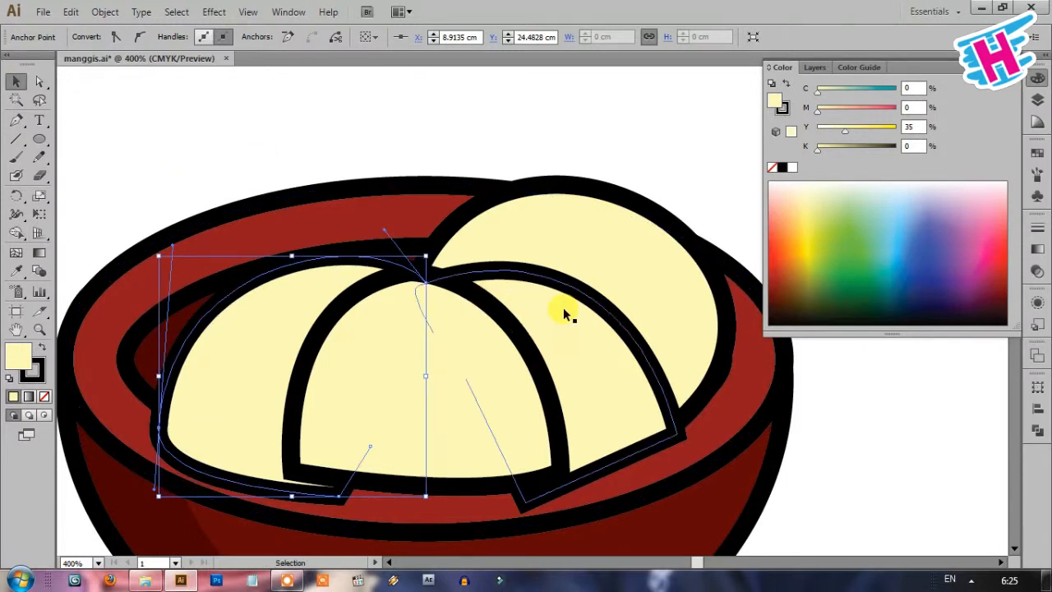
mouse_move(563, 309)
mouse_down()
mouse_move(576, 357)
mouse_move(200, 173)
mouse_up()
right_click(200, 173)
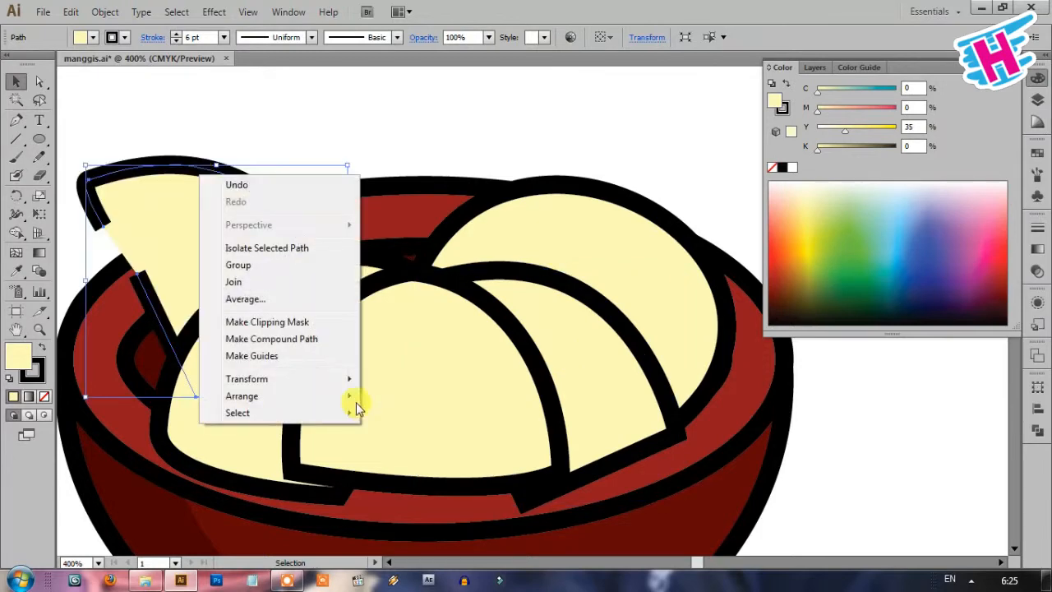
mouse_move(325, 379)
click(413, 435)
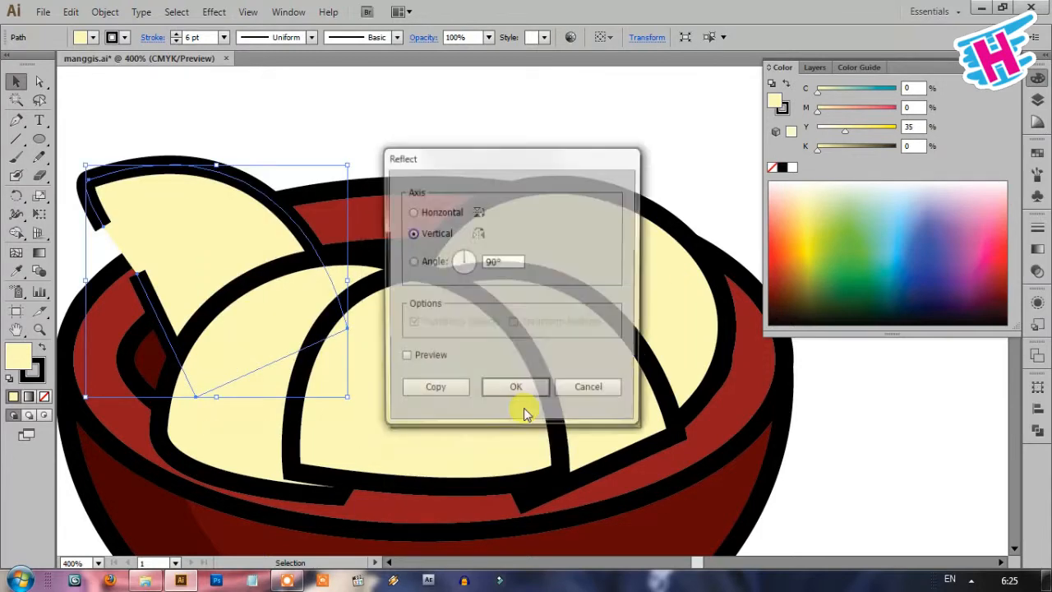
click(526, 384)
drag(271, 209, 295, 268)
Move the mirrored segment's top anchor to the shared peak and its outer corner onto the left rim, raising its upper curve
key(a)
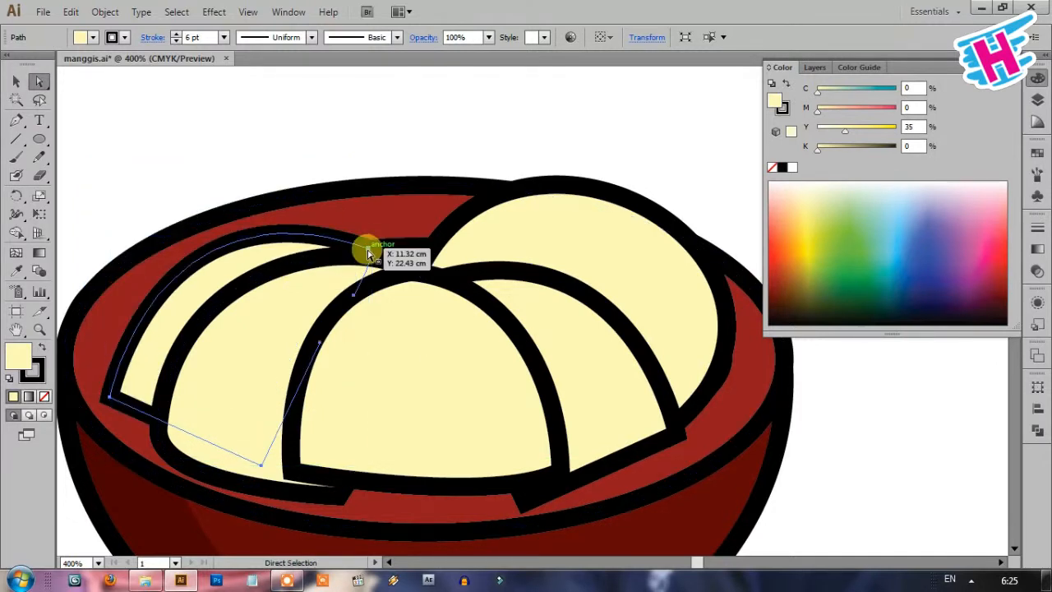
drag(367, 252, 415, 265)
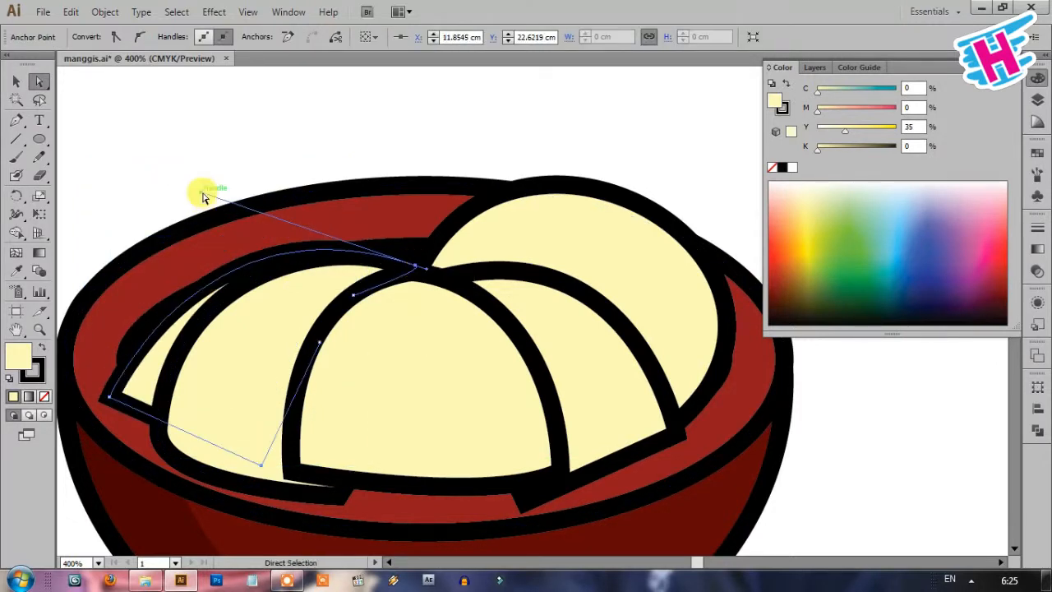
drag(204, 197, 186, 117)
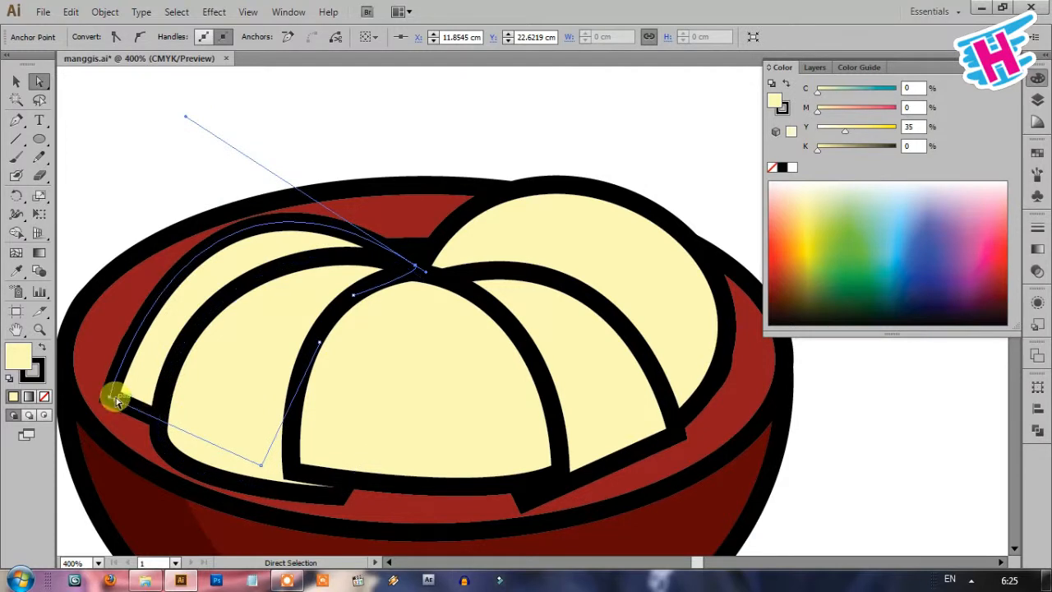
drag(117, 399, 82, 359)
drag(186, 117, 207, 102)
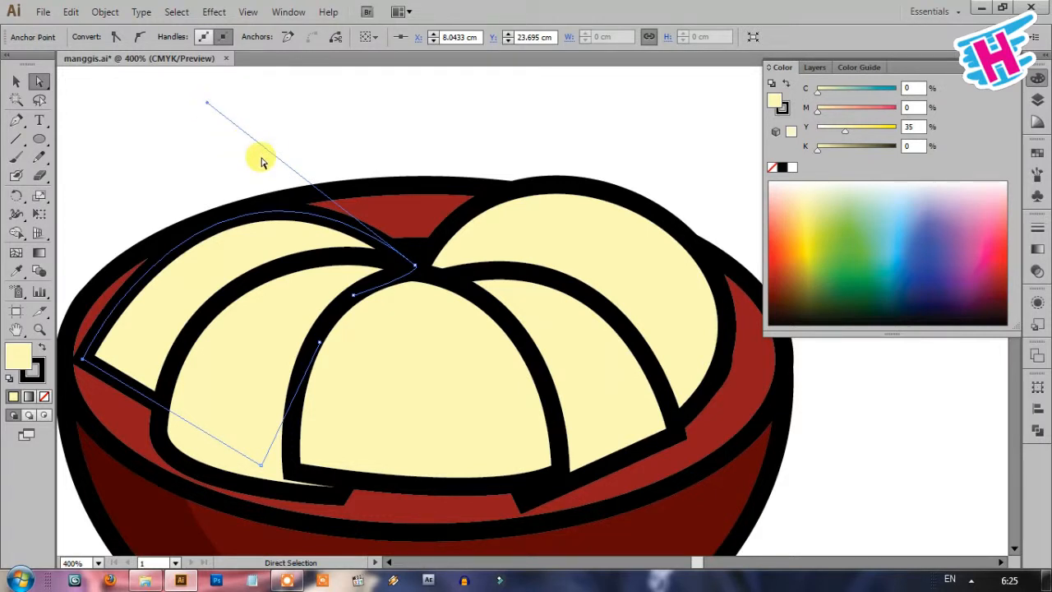
click(161, 435)
click(156, 430)
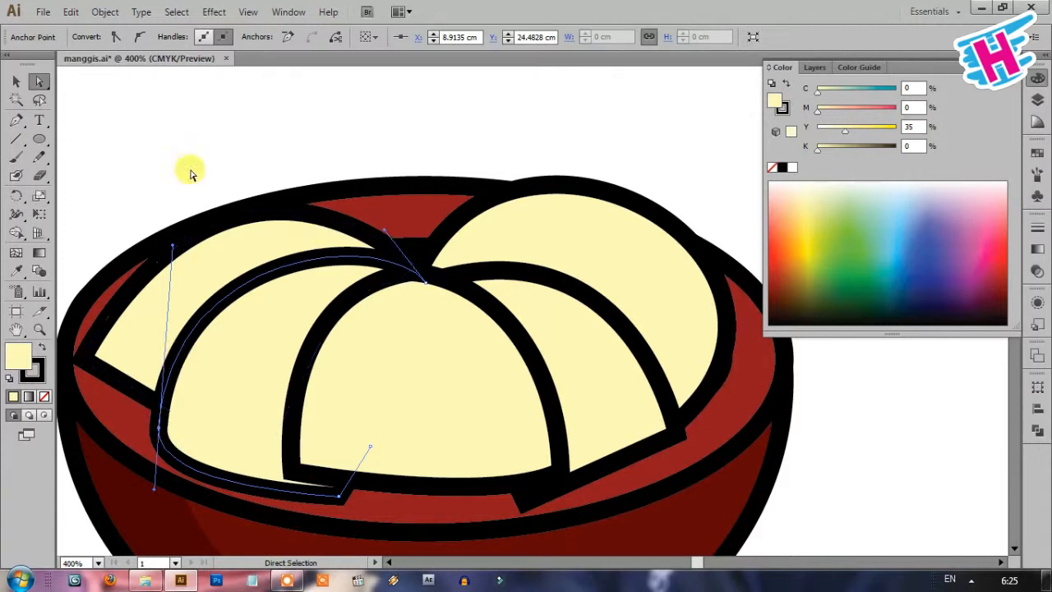
Draw a circle centred on the segments' shared peak and send it backward behind the other fruit segments
click(38, 138)
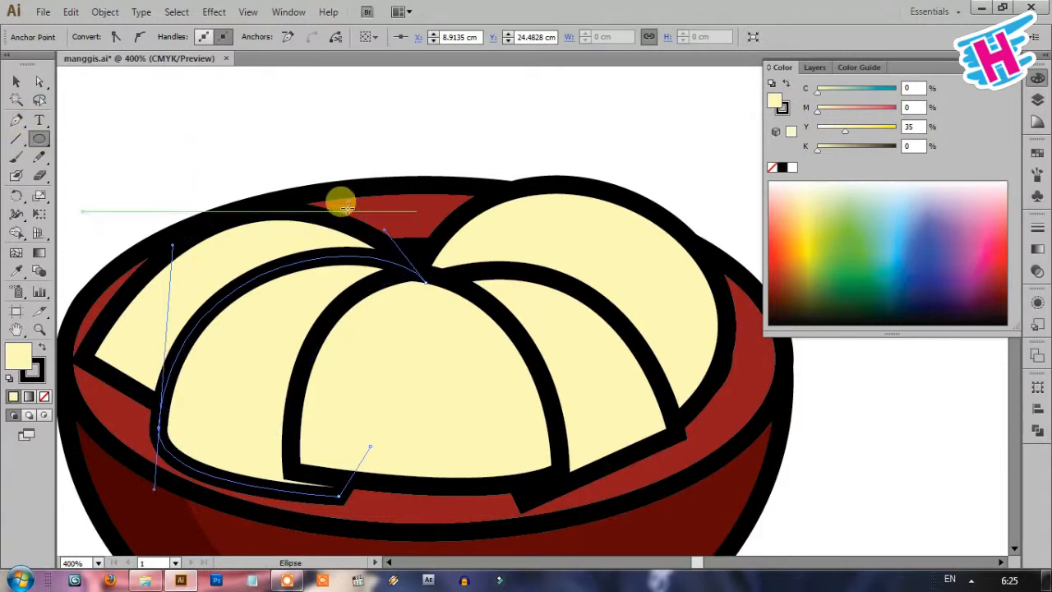
mouse_move(323, 141)
mouse_down()
mouse_move(526, 367)
mouse_move(540, 364)
mouse_move(512, 376)
mouse_move(523, 382)
mouse_move(521, 372)
mouse_up()
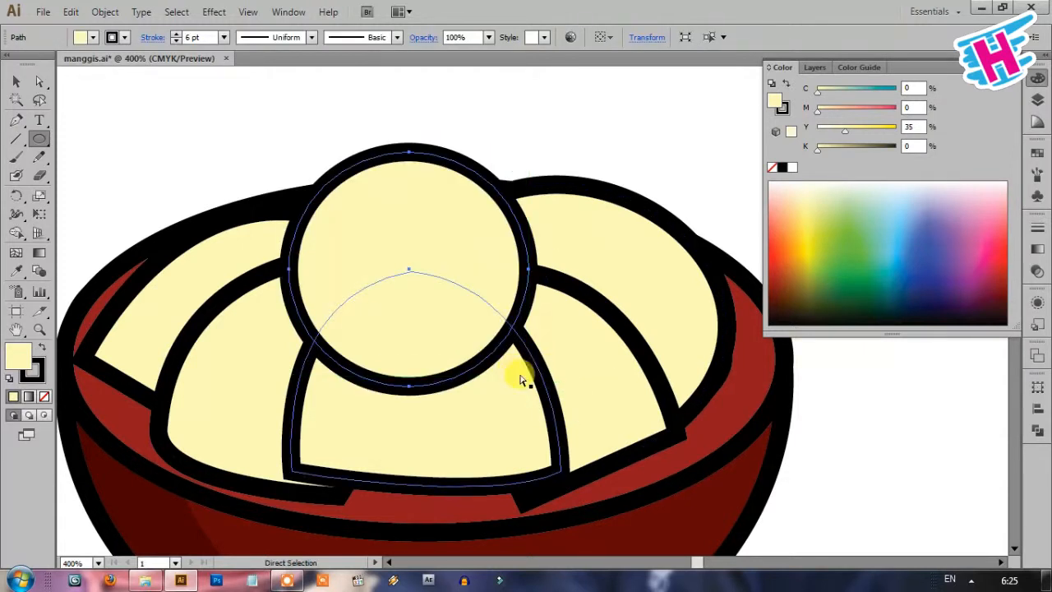
key(ctrl+bracketleft)
key(ctrl+bracketleft)
key(ctrl+bracketleft)
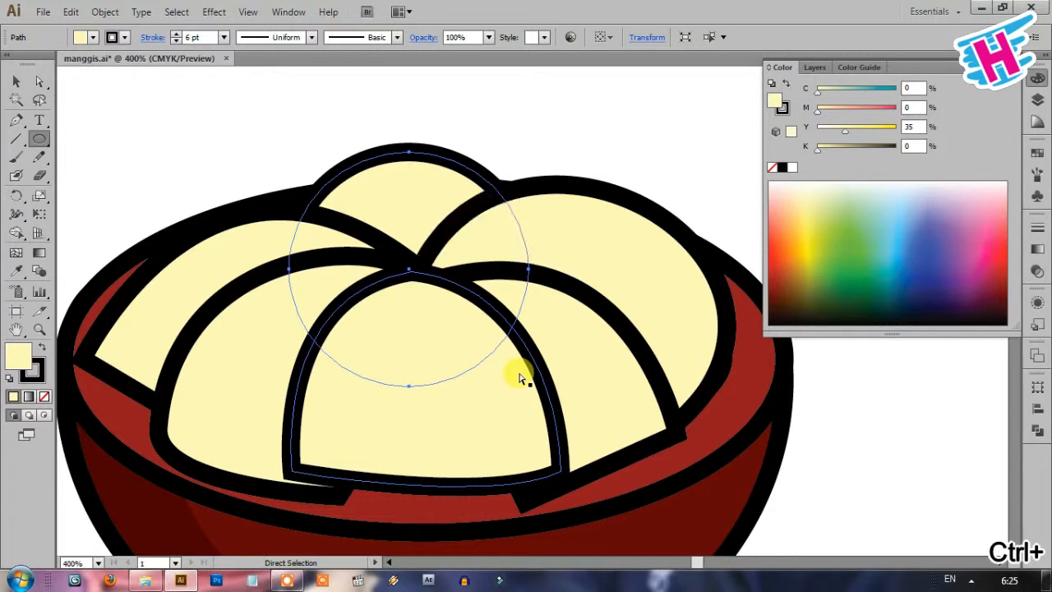
Select the inner rim ellipse in outline view and add the five fruit segments, leaving out the rear circle
click(16, 81)
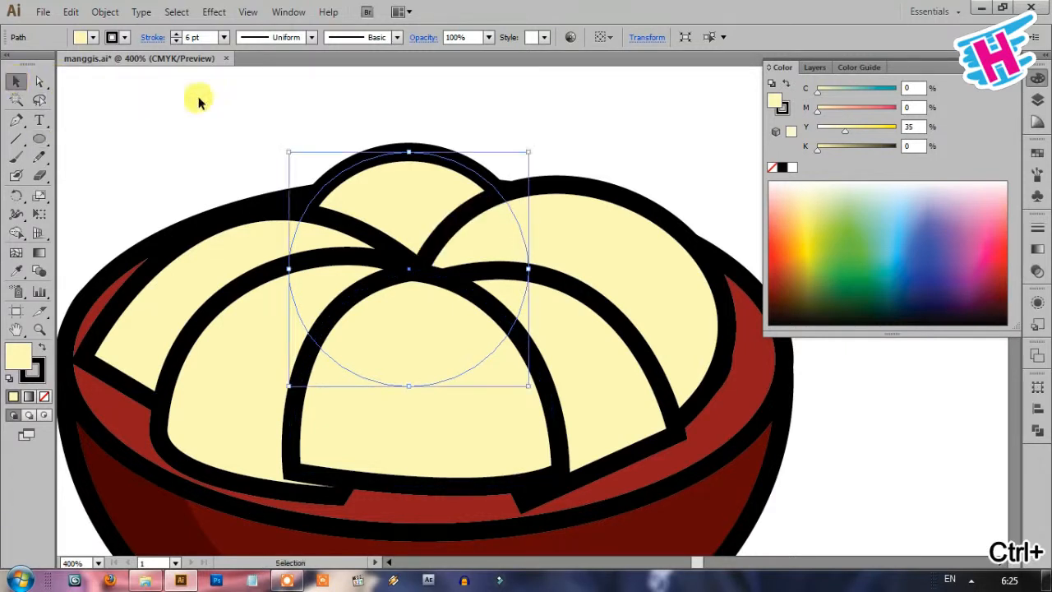
key(ctrl+shift+a)
key(ctrl+minus)
key(ctrl+minus)
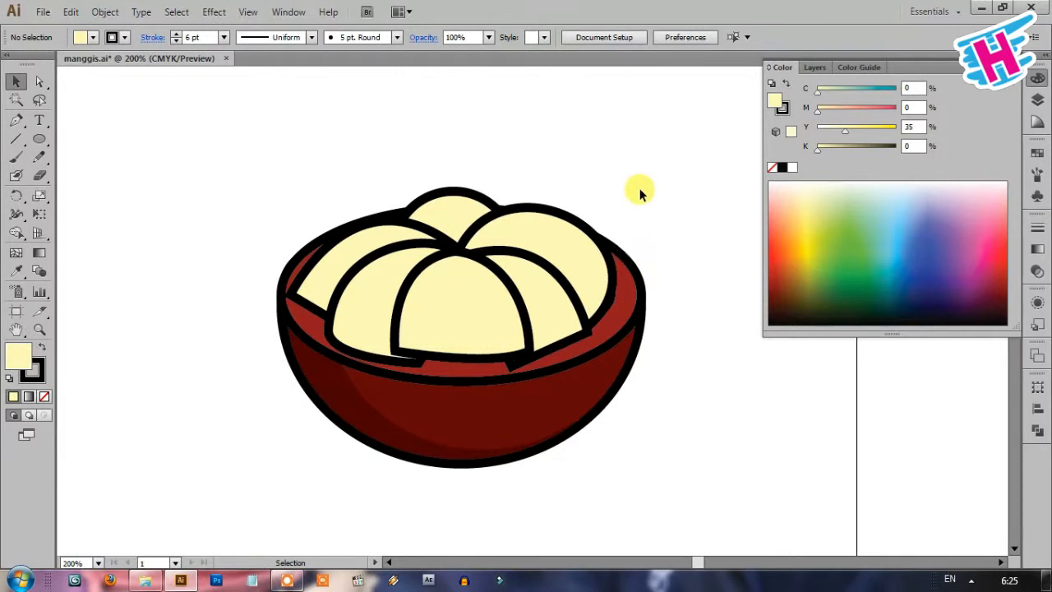
key(ctrl+y)
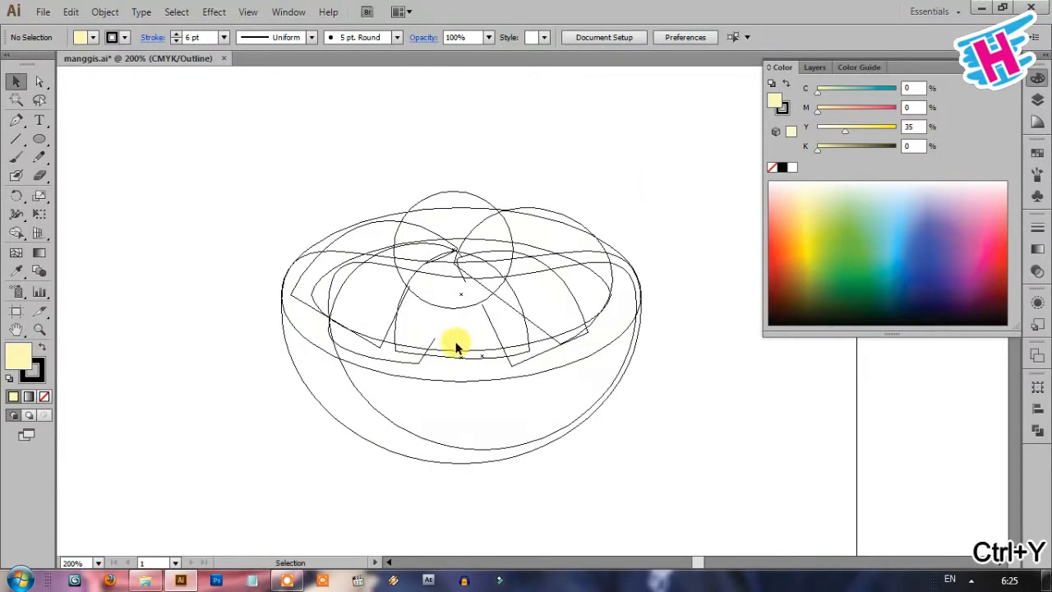
click(457, 349)
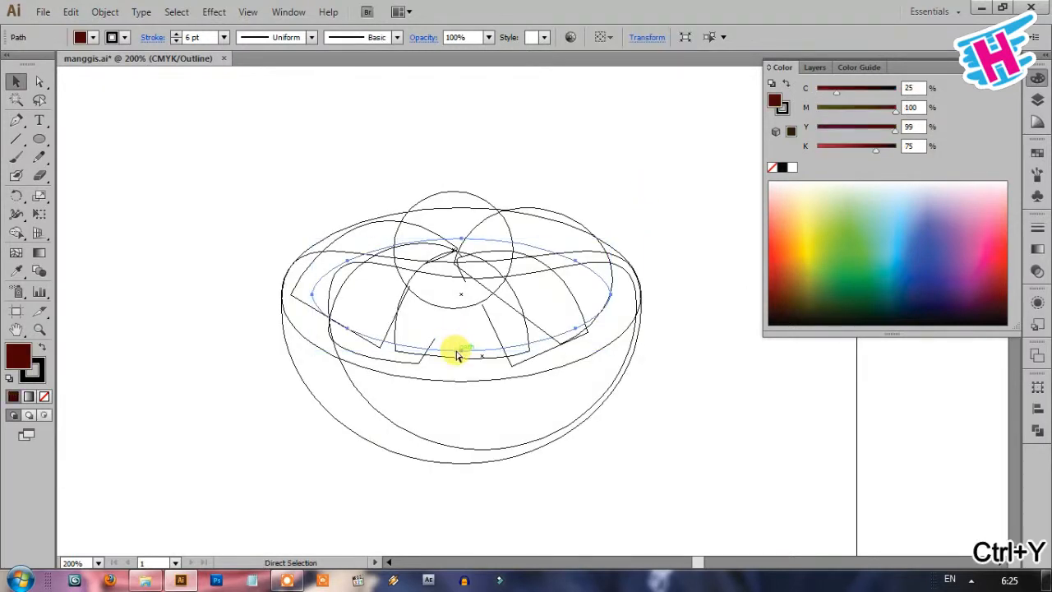
key(ctrl+y)
click(367, 296)
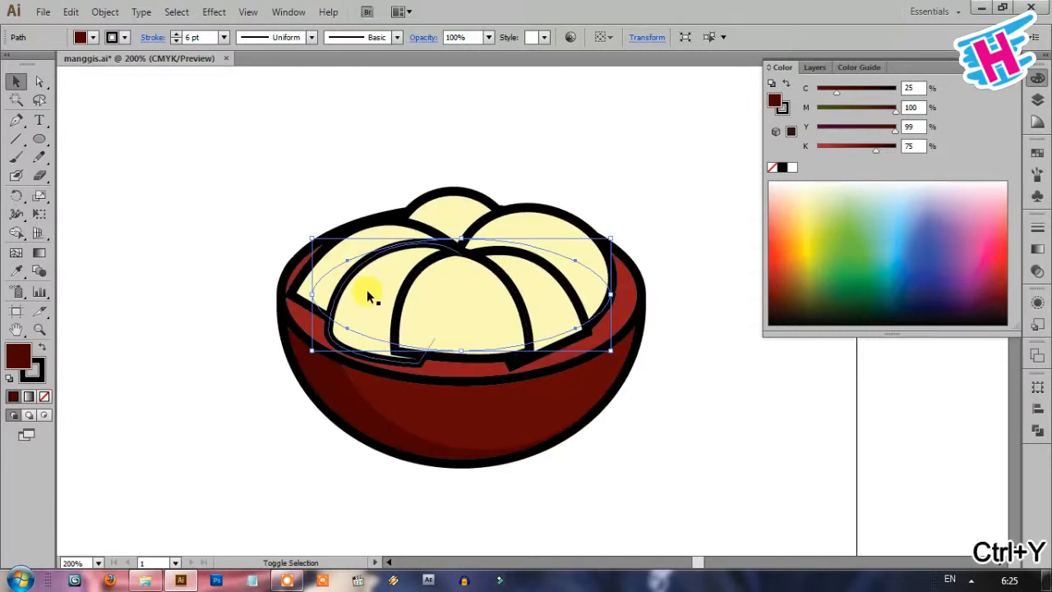
shift+click(341, 242)
shift+click(458, 288)
shift+click(543, 300)
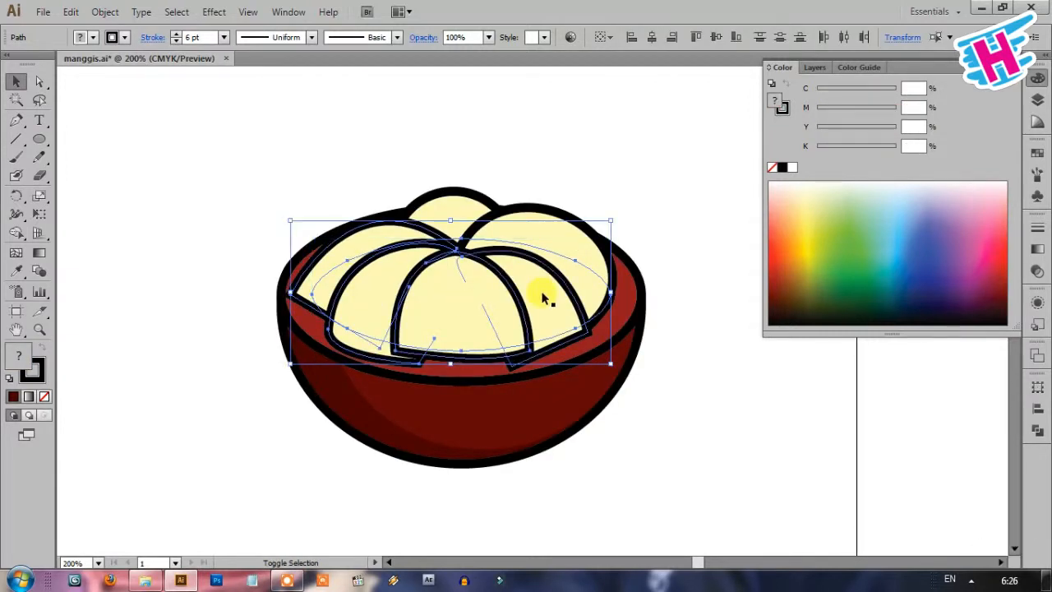
shift+click(585, 282)
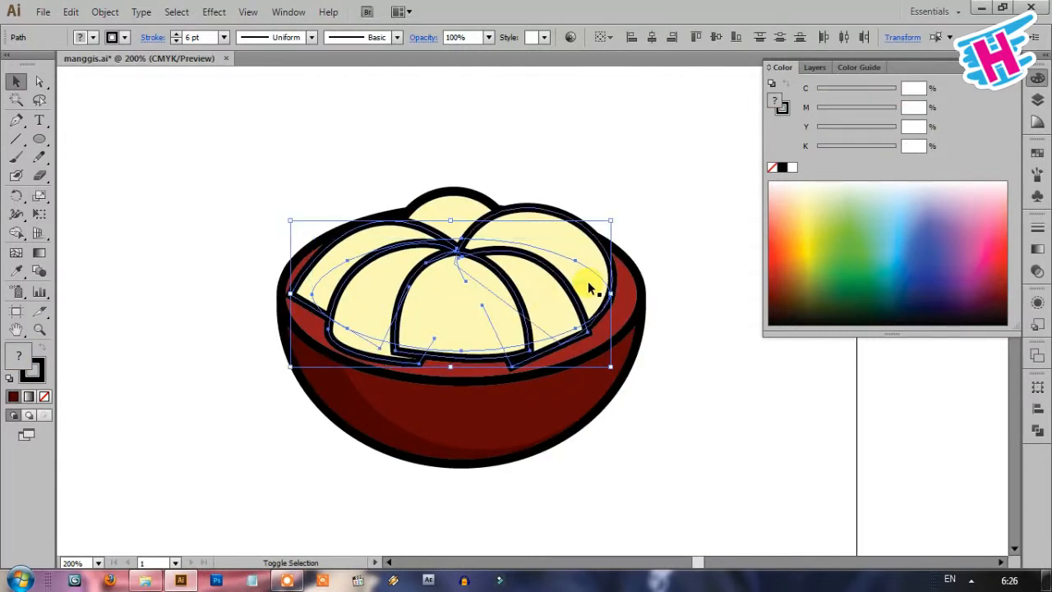
Remove the parts of the left, front and right segments that extend below the inner ellipse using Shape Builder
click(16, 232)
scroll(432, 333, up, 2)
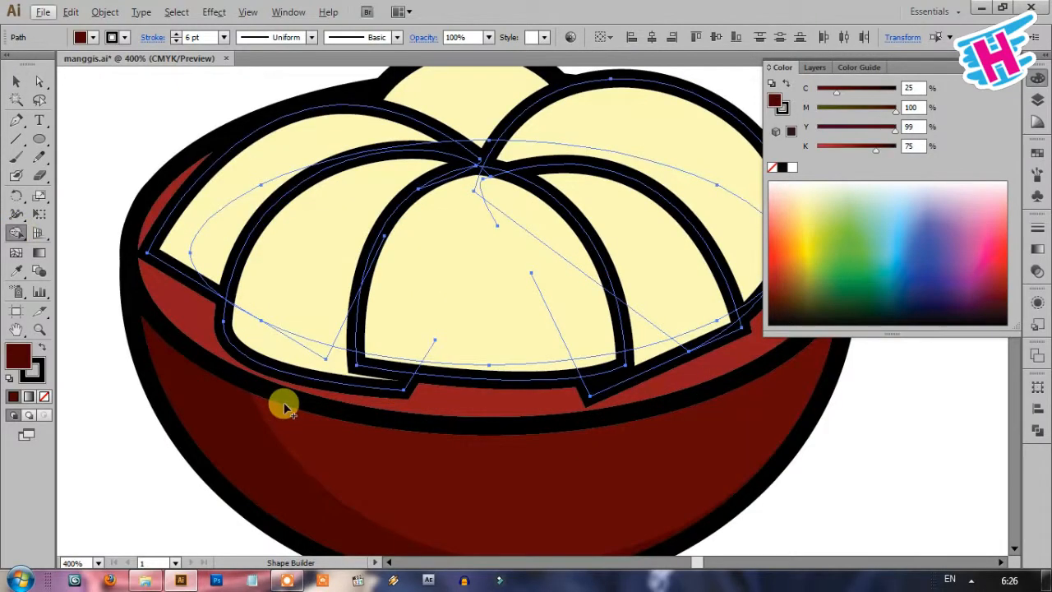
click(308, 351)
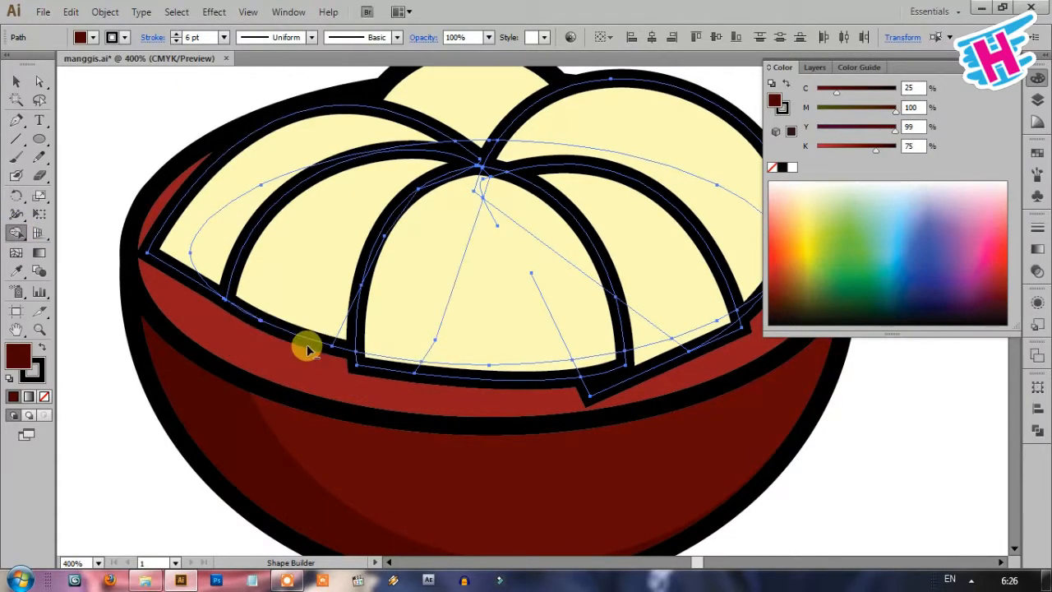
click(162, 253)
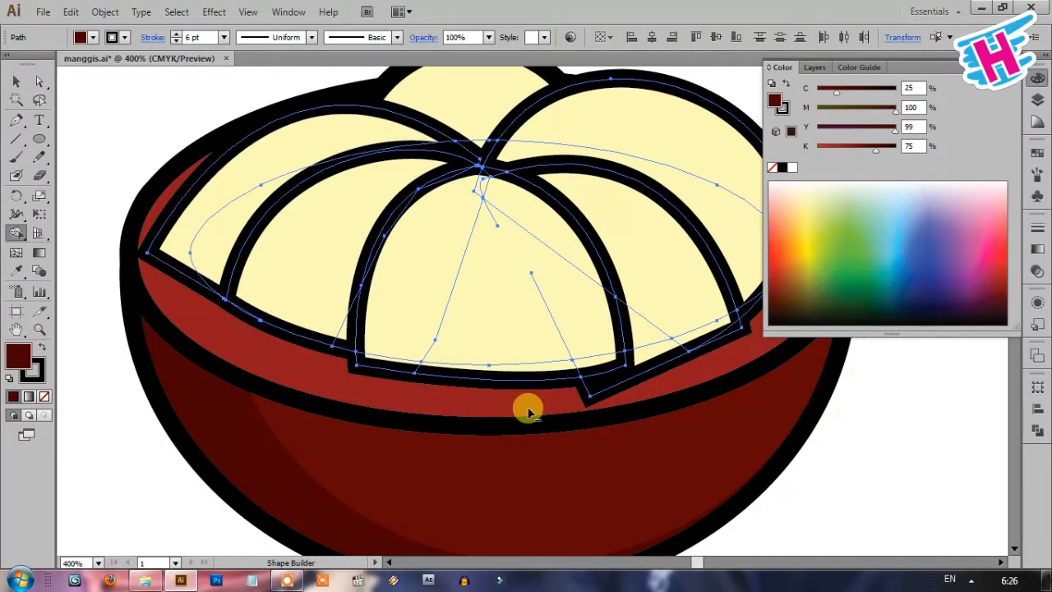
click(518, 379)
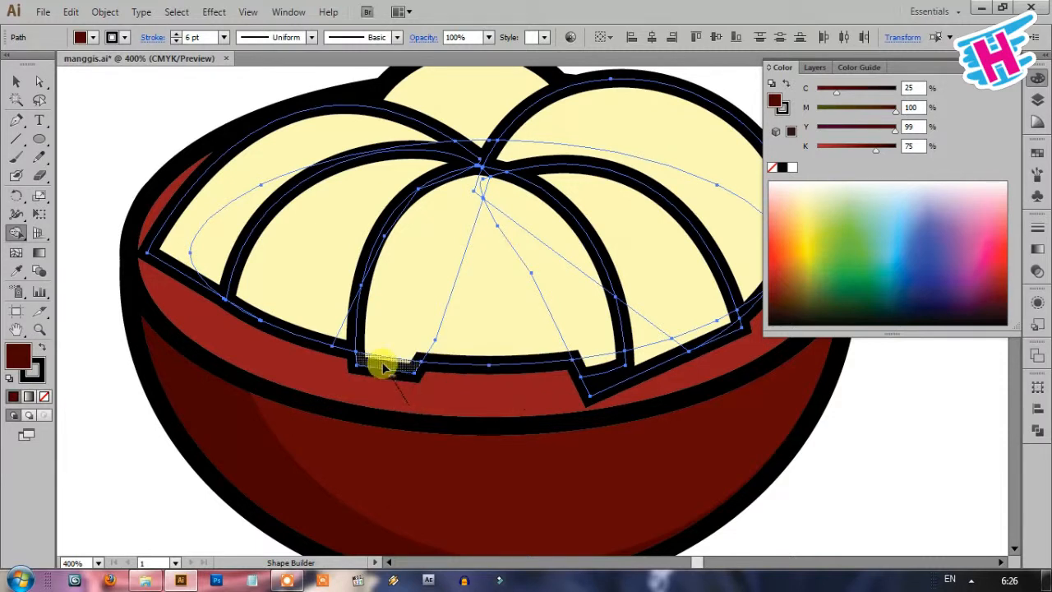
mouse_move(538, 400)
mouse_down()
mouse_move(600, 370)
mouse_move(622, 404)
mouse_move(601, 371)
mouse_move(646, 402)
mouse_up()
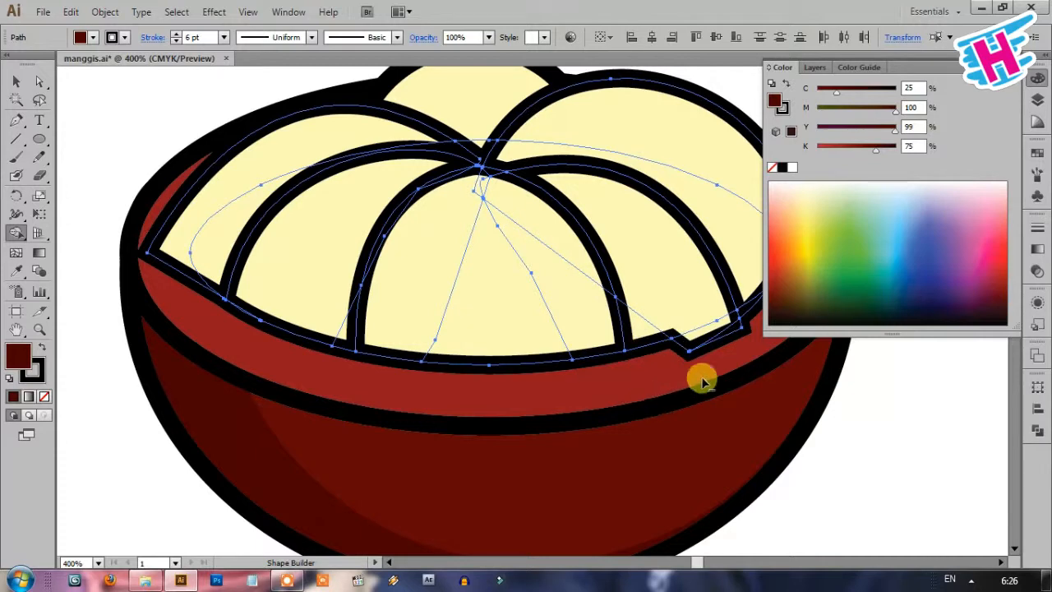
drag(703, 381, 693, 337)
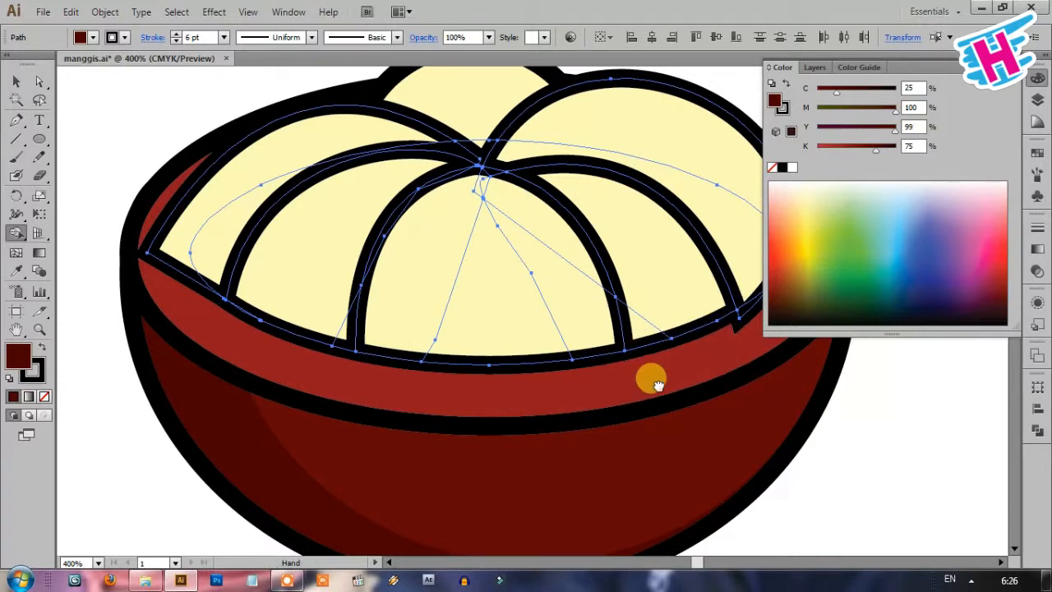
Trim the remaining excess outside the inner ellipse at the right segments' lower corner with Shape Builder and deselect everything
drag(657, 385, 448, 440)
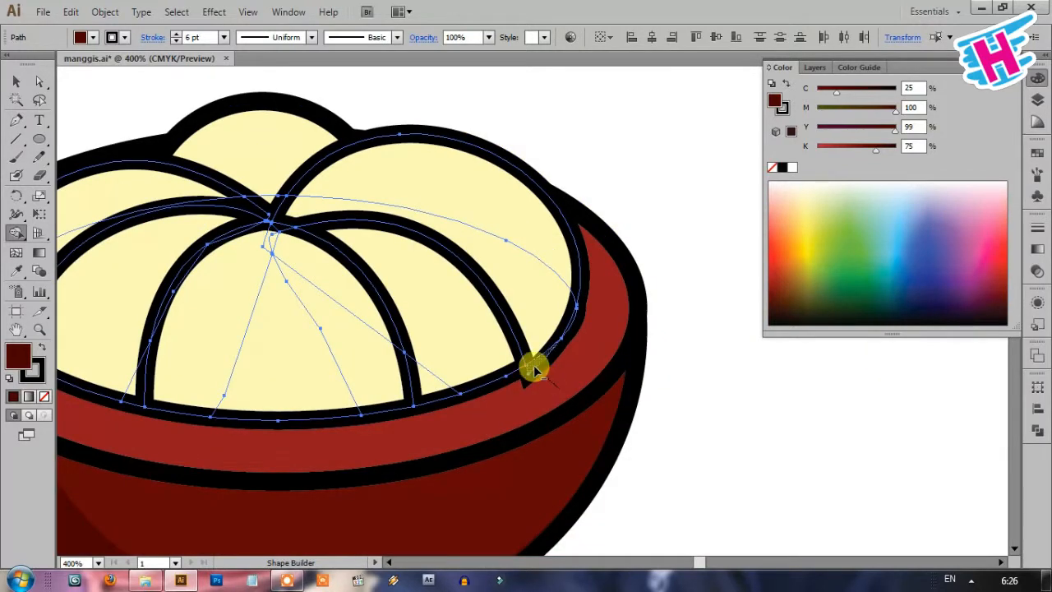
scroll(580, 346, up, 3)
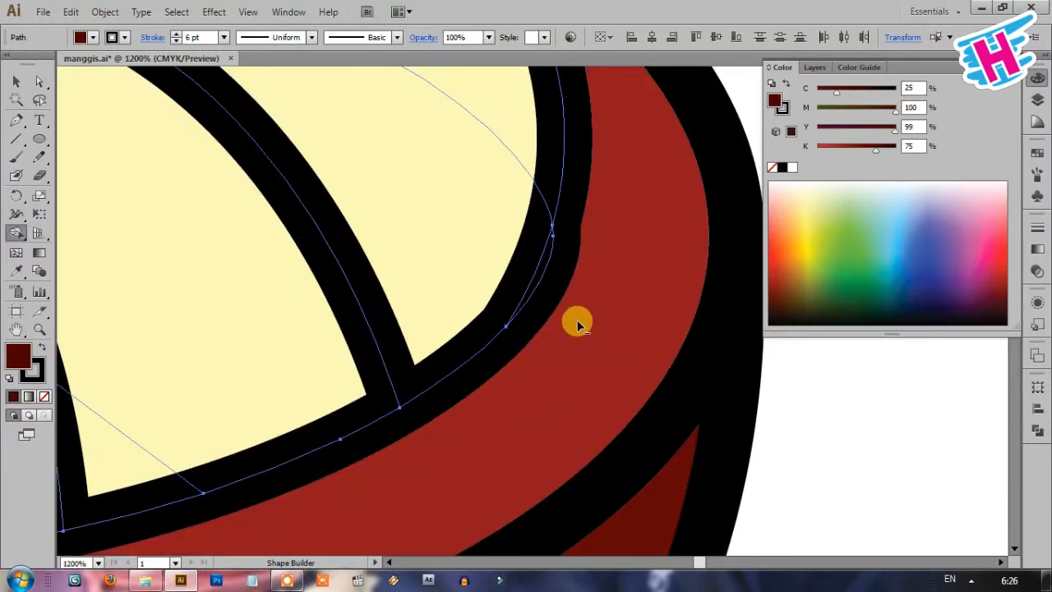
drag(537, 275, 578, 364)
scroll(578, 362, down, 4)
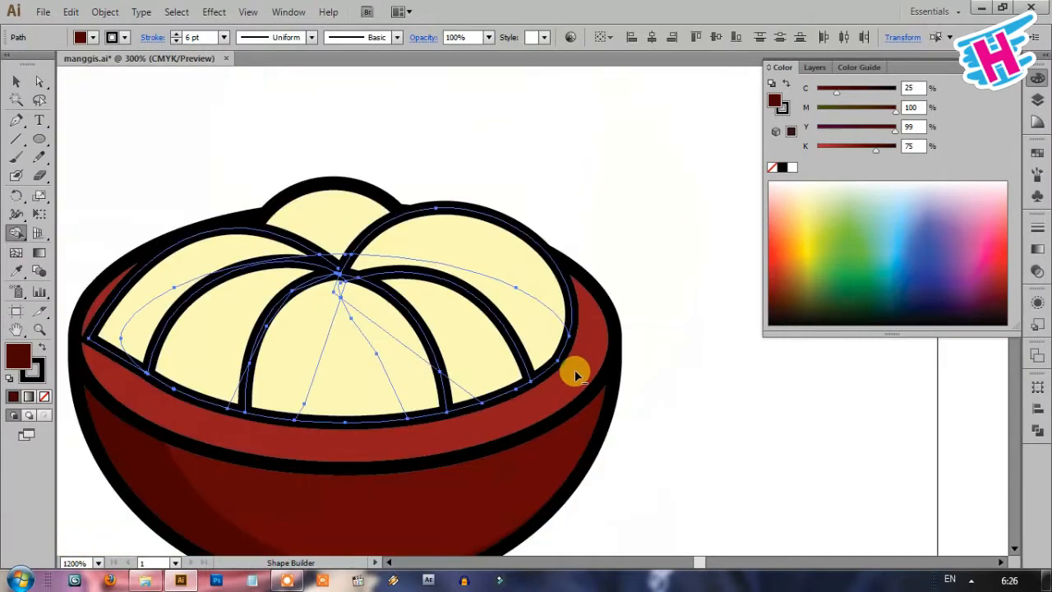
click(16, 81)
click(587, 205)
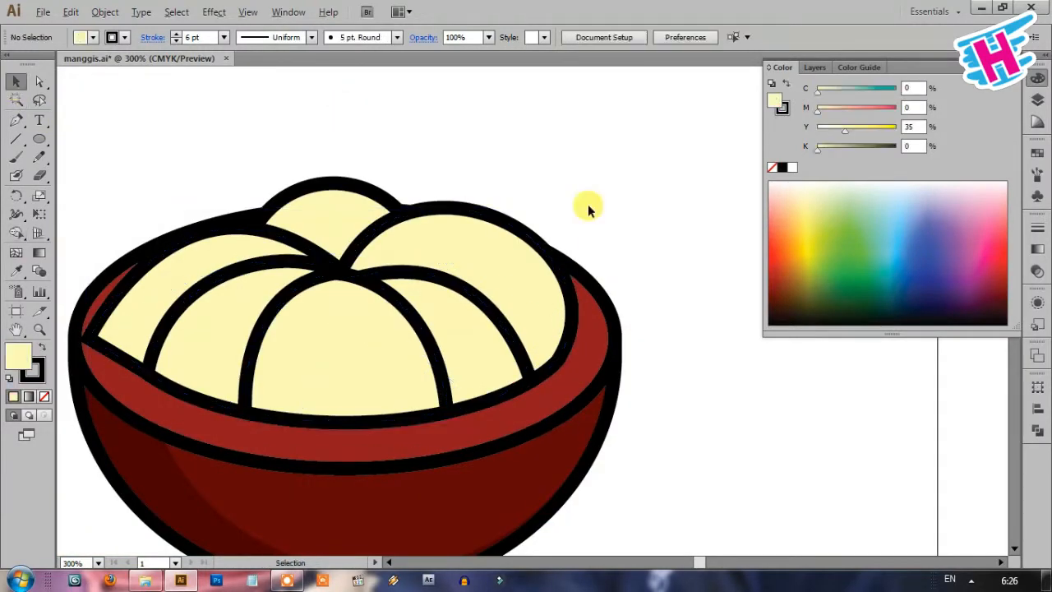
Clear the leftmost segment's fill, move its outer corner inward onto the inner ellipse and lower its upper curve handle
scroll(583, 220, down, 3)
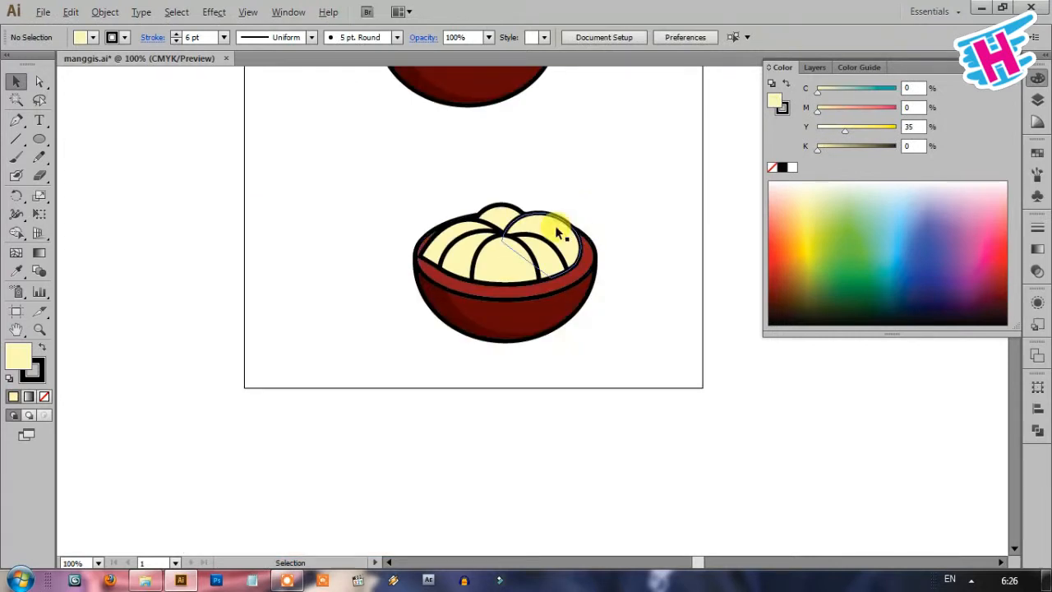
scroll(554, 225, up, 2)
scroll(460, 242, up, 3)
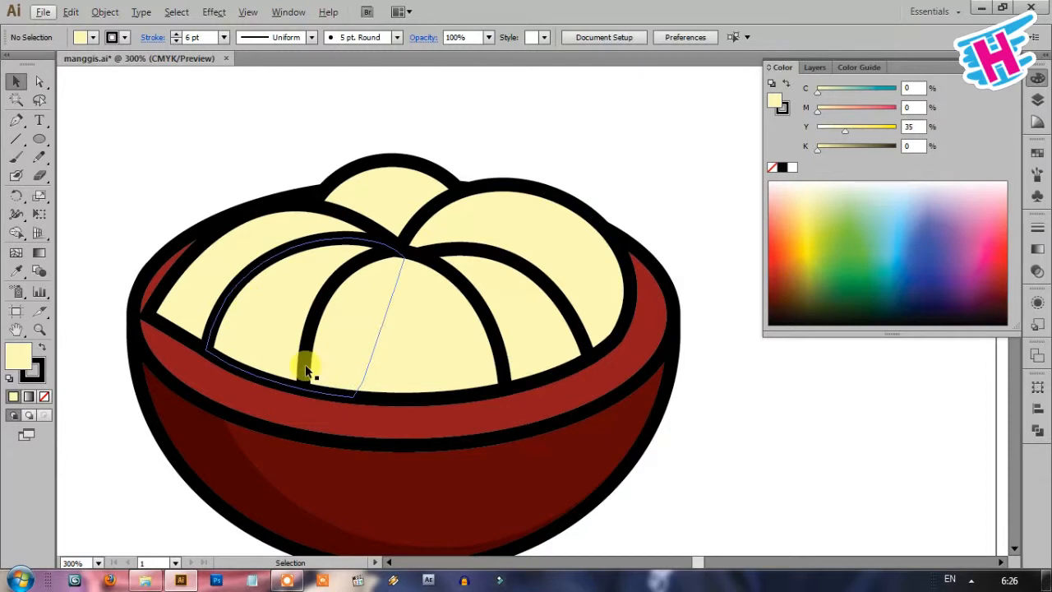
click(208, 277)
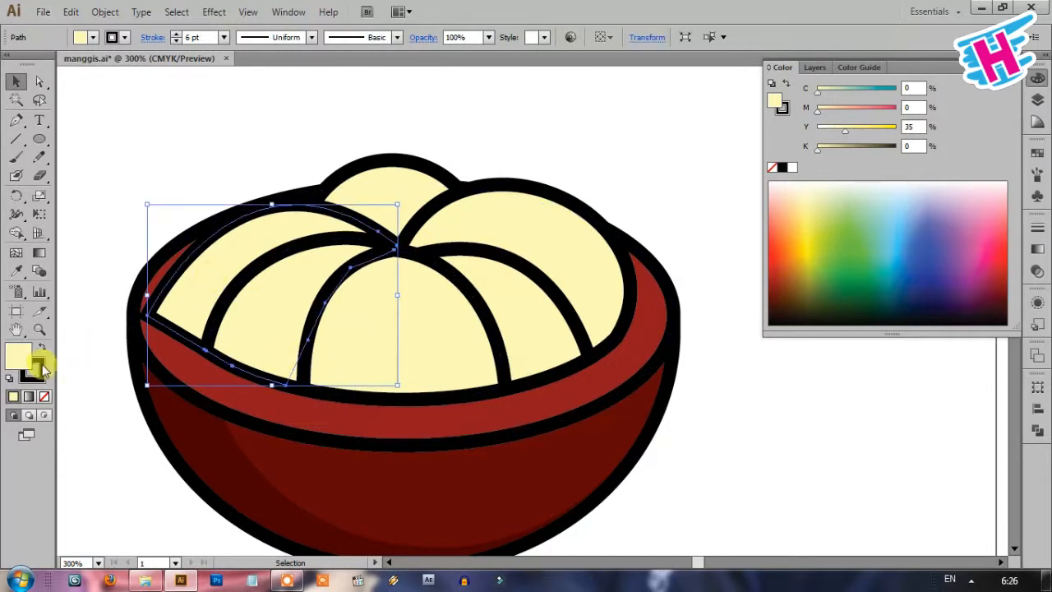
click(45, 396)
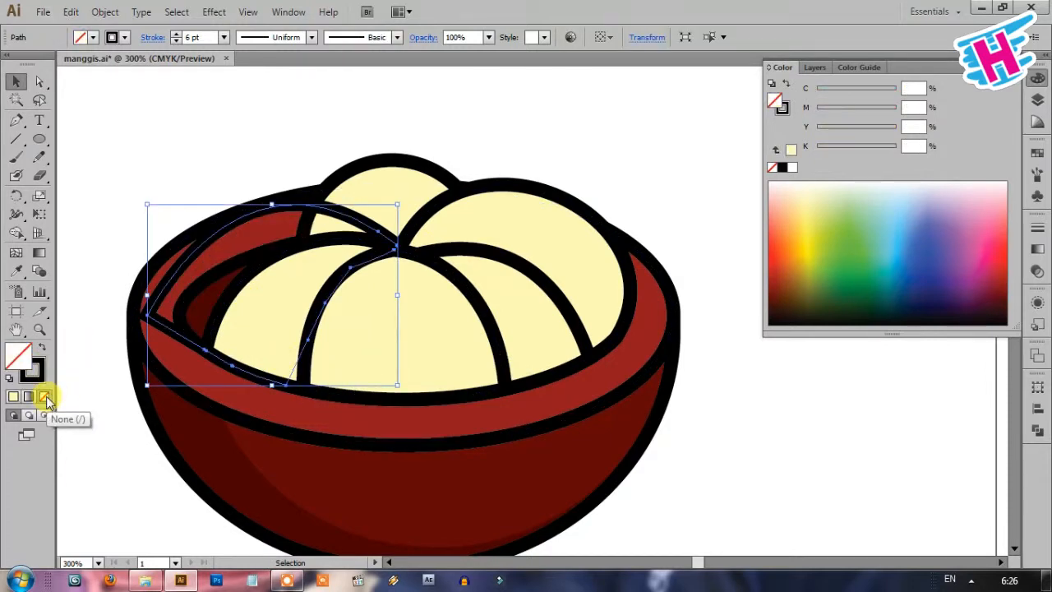
scroll(136, 287, up, 1)
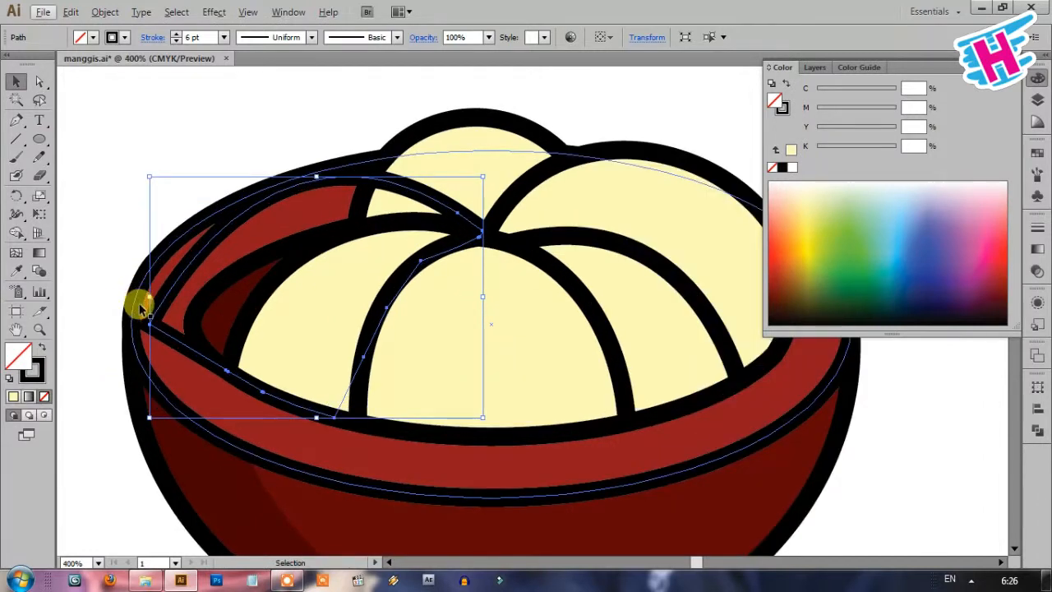
key(a)
drag(148, 330, 194, 328)
drag(264, 92, 252, 117)
Restore the leftmost segment's pale yellow fill by sampling the front segment with the Eyedropper, and deselect it
key(i)
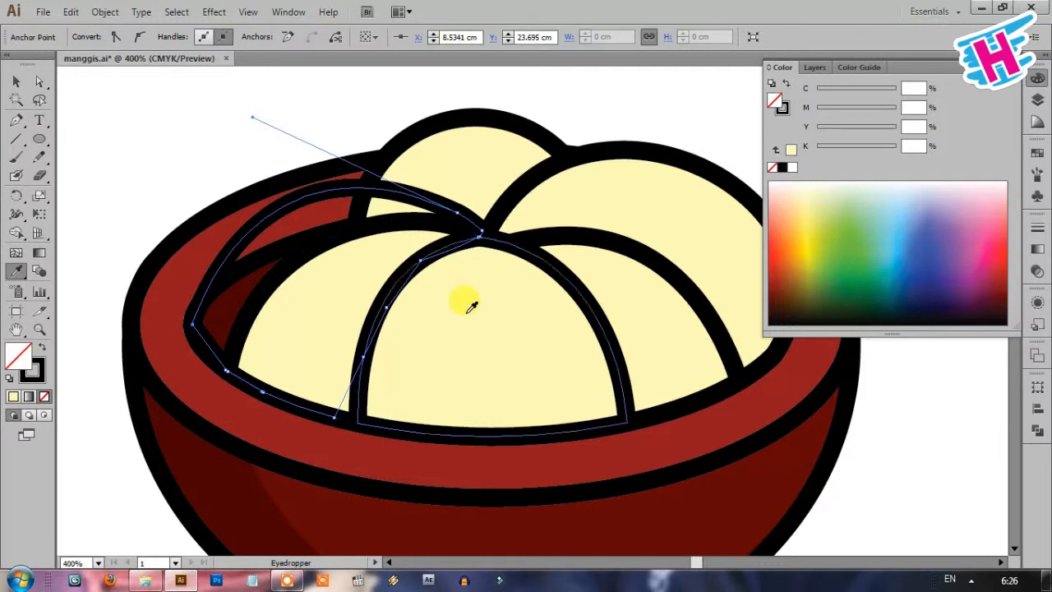
click(470, 306)
key(v)
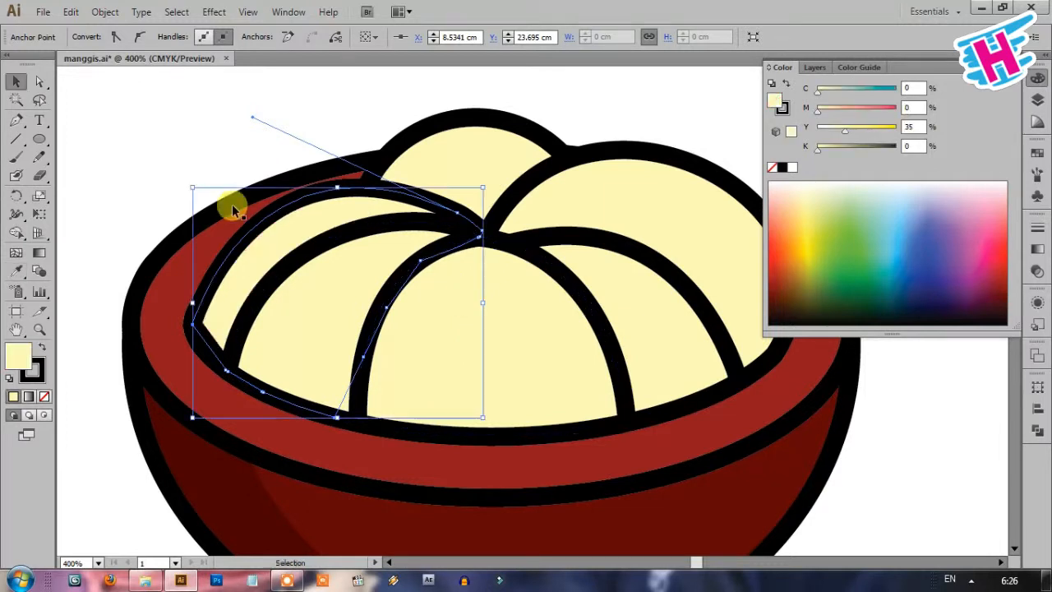
click(169, 145)
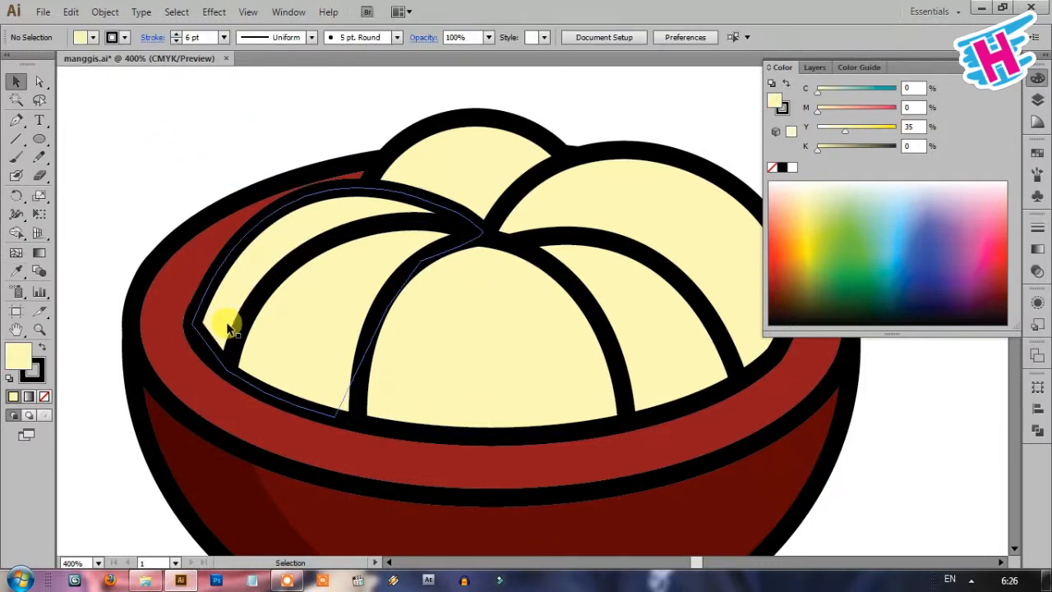
Select the inner rim ellipse in outline view and place a copy of it 20 cm away horizontally and 0 vertically
click(261, 338)
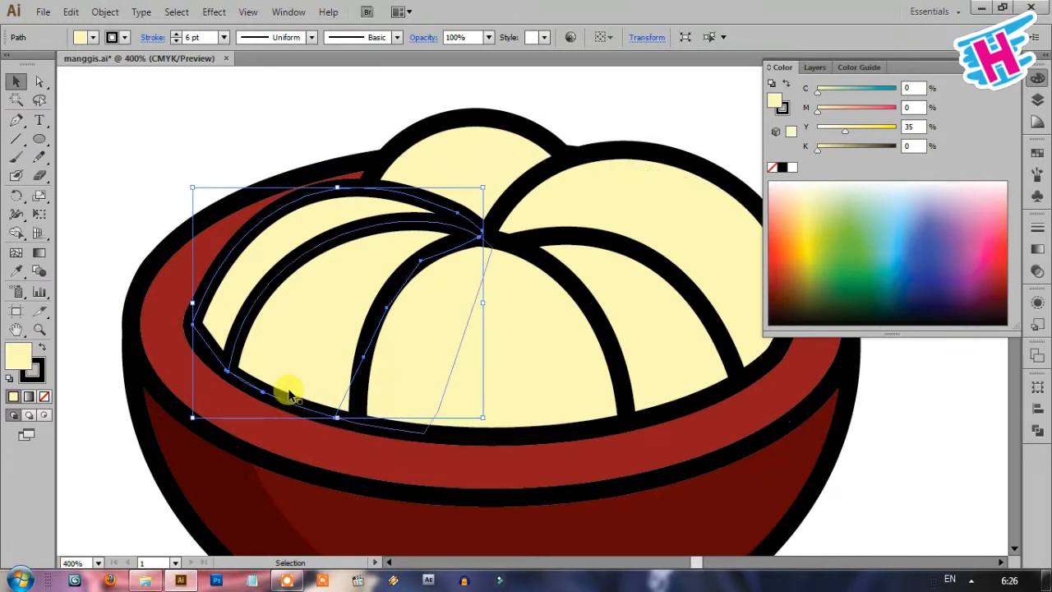
key(a)
key(ctrl+y)
key(v)
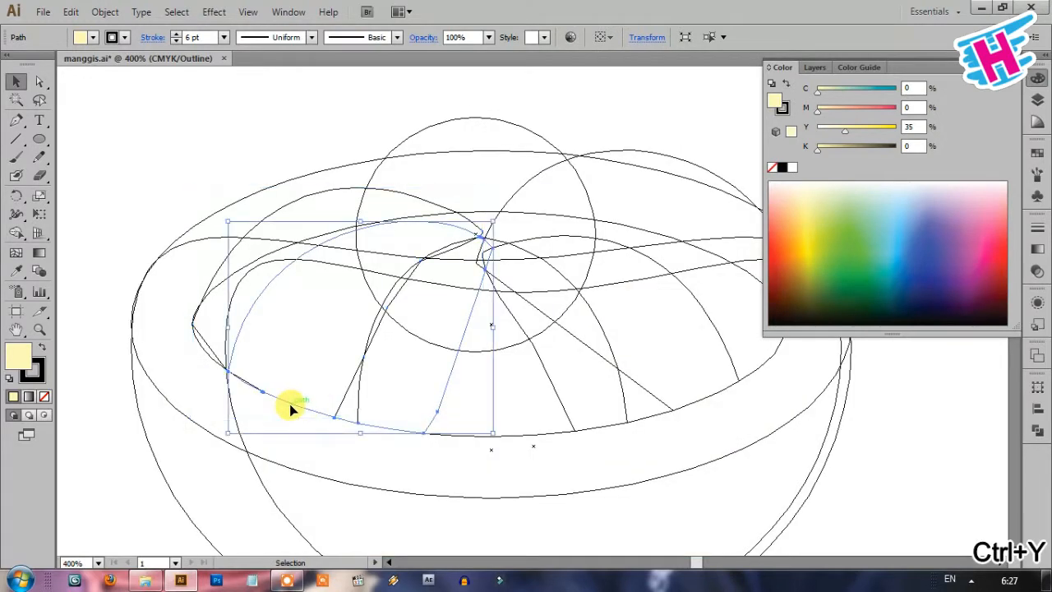
drag(289, 404, 532, 435)
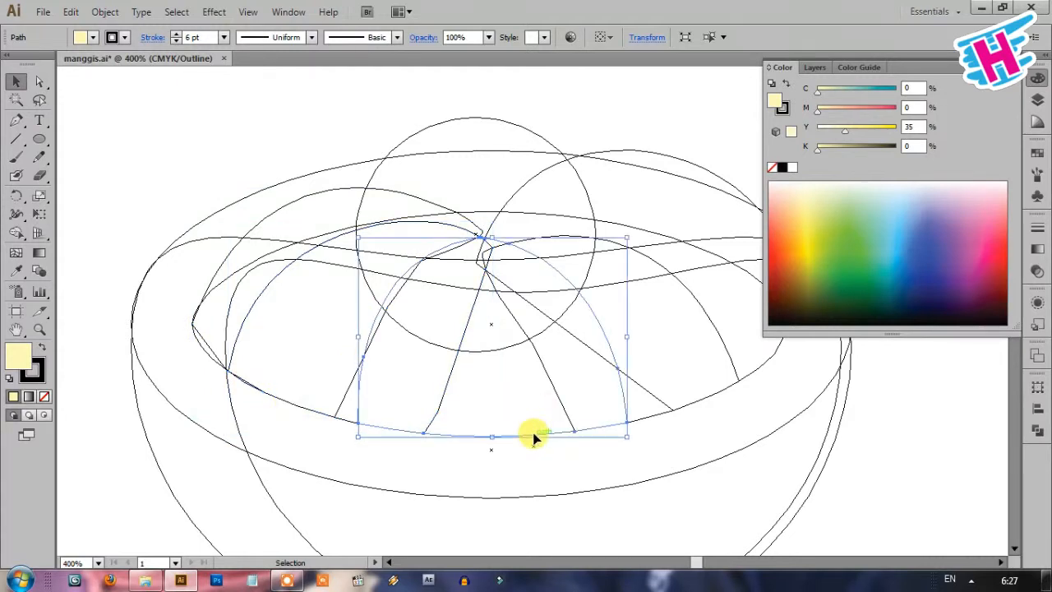
click(482, 212)
key(a)
key(ctrl+y)
key(v)
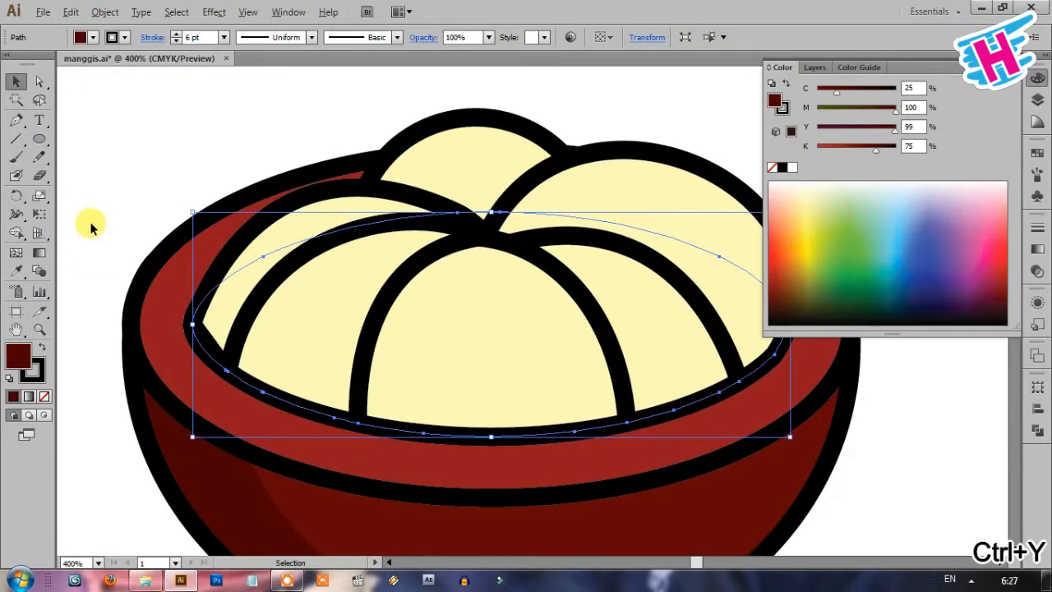
scroll(200, 229, down, 2)
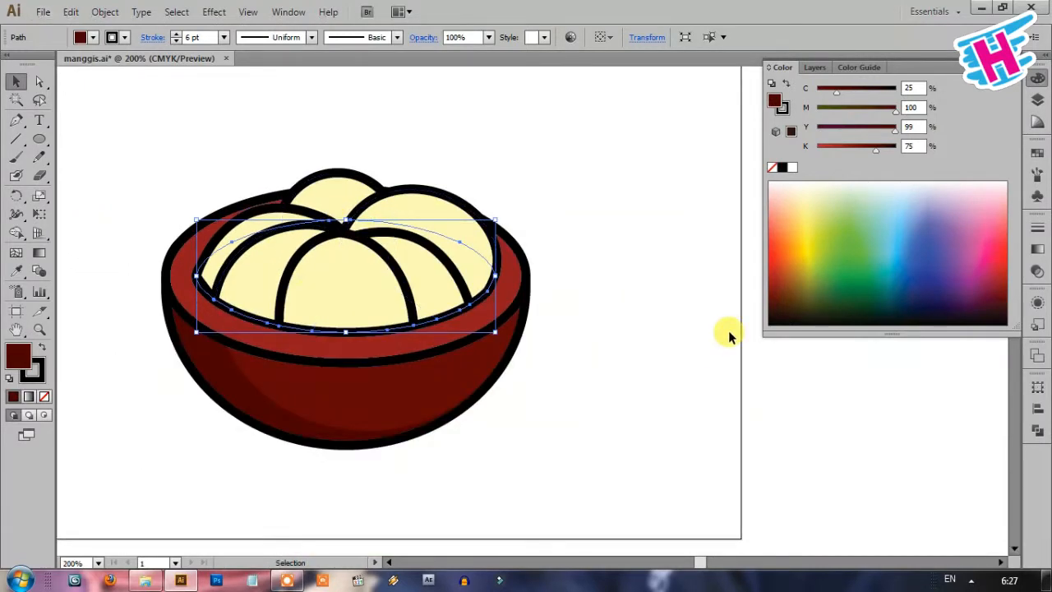
key(Return)
text(20)
key(Tab)
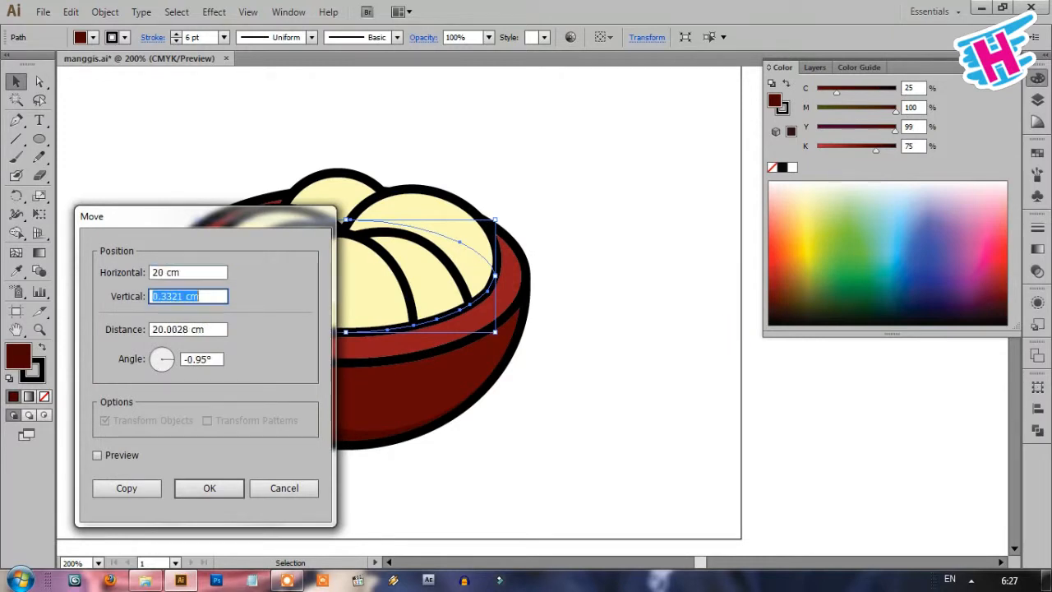
text(0)
click(127, 488)
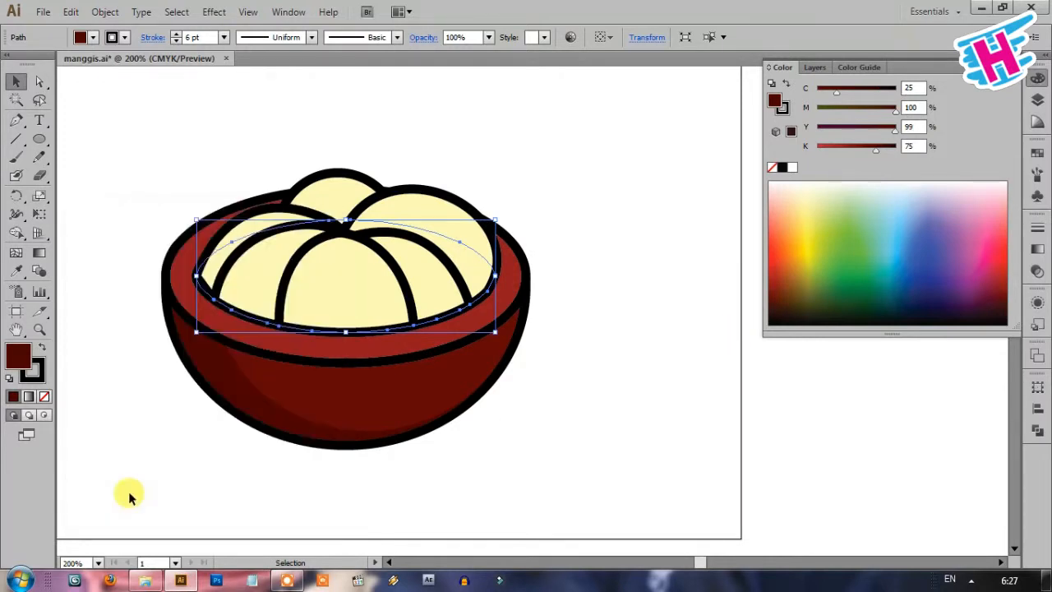
key(ctrl+minus)
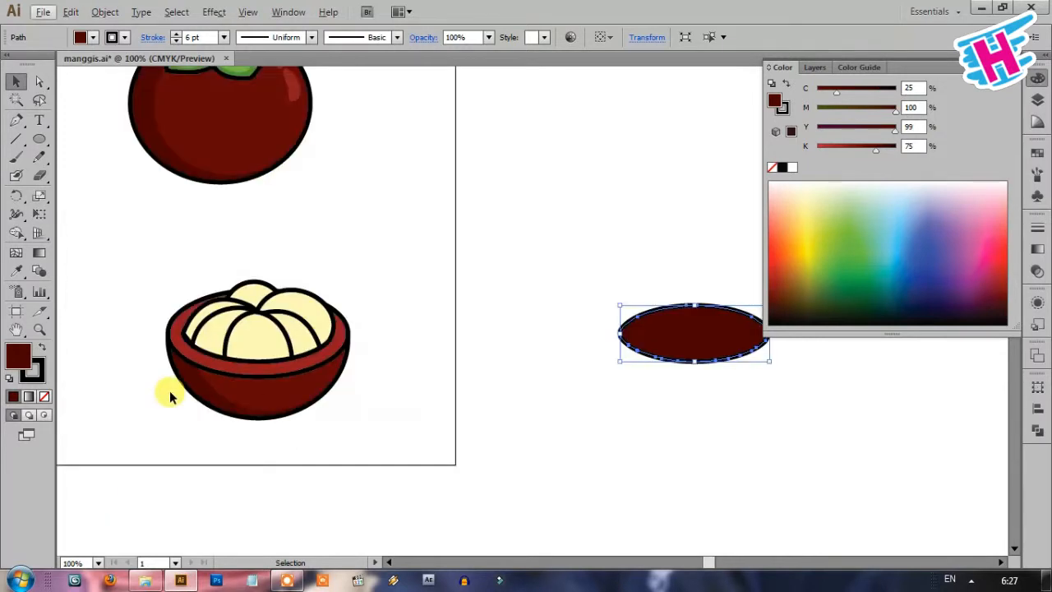
Group all the pale yellow segments and deselect them
click(675, 414)
scroll(240, 360, up, 1)
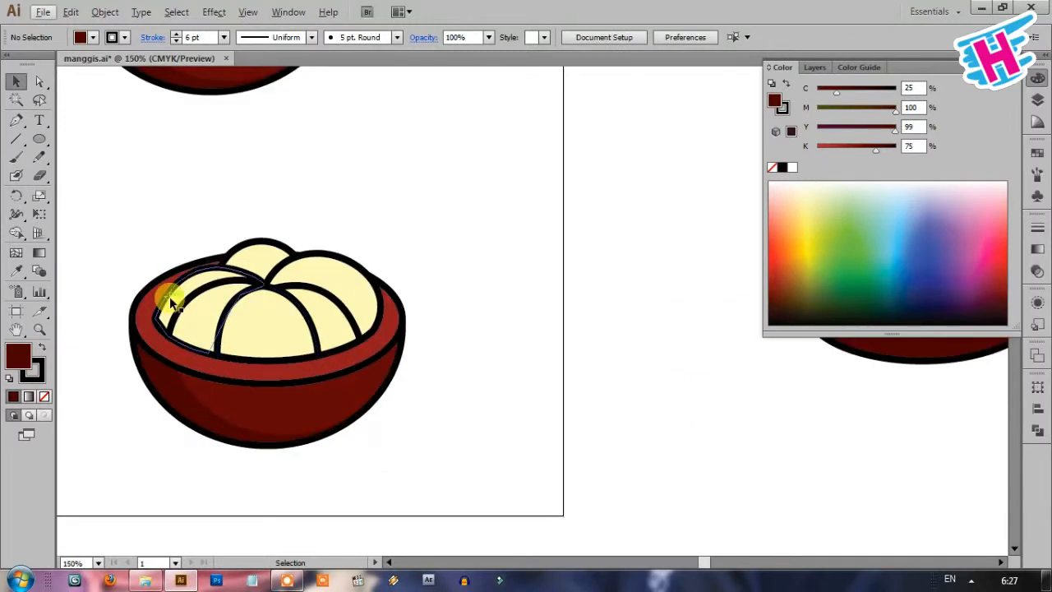
click(209, 310)
shift+click(274, 328)
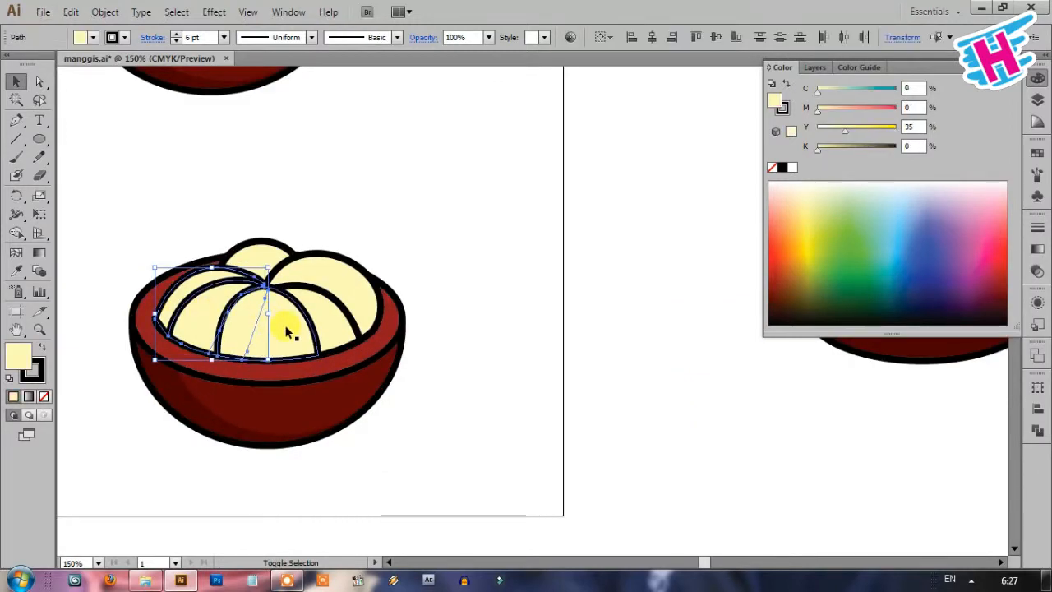
shift+click(317, 314)
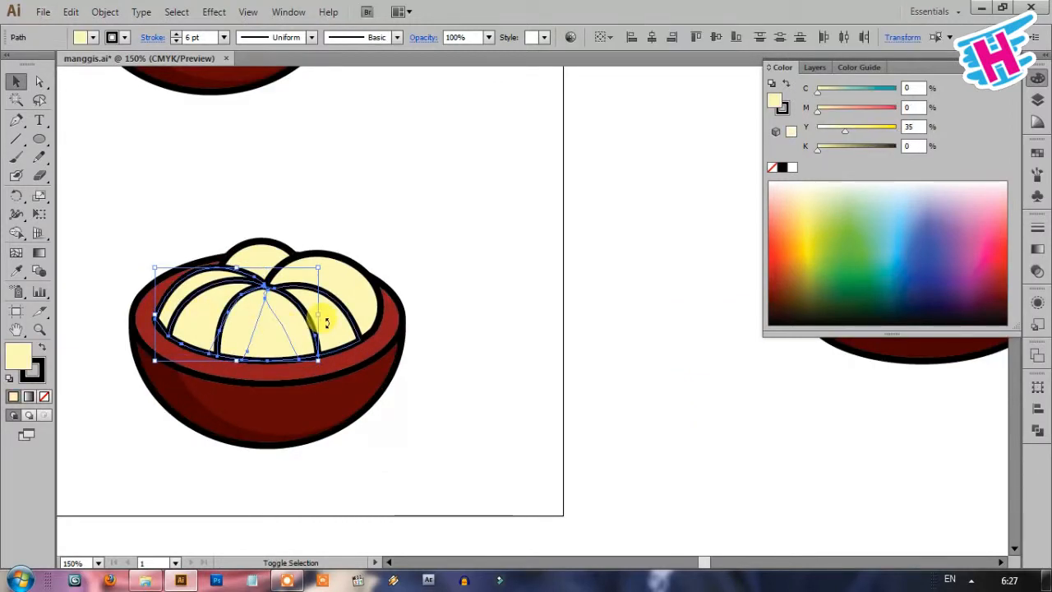
shift+click(248, 246)
key(a)
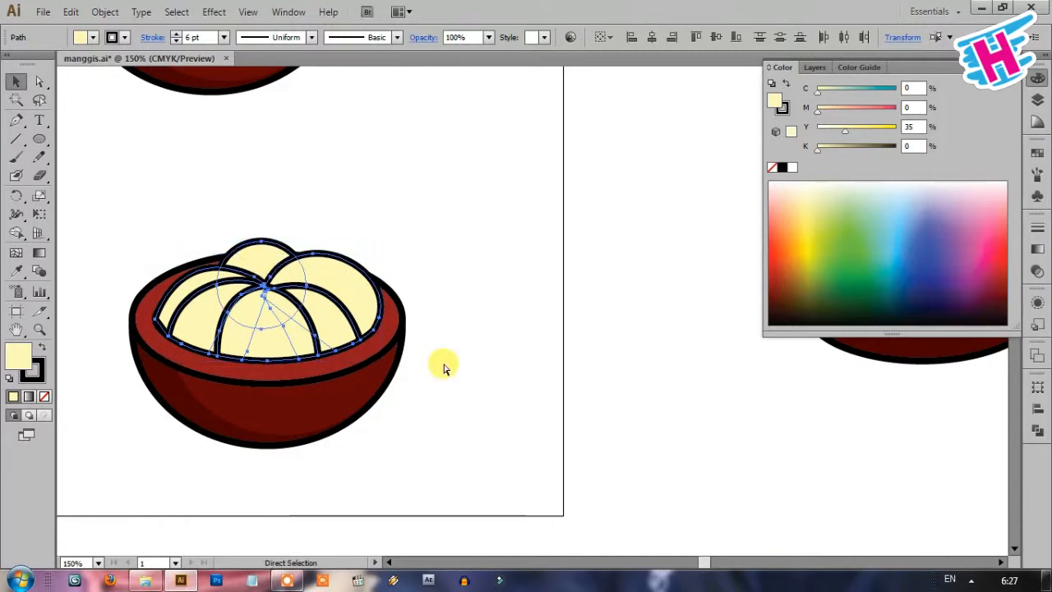
key(ctrl+g)
click(542, 407)
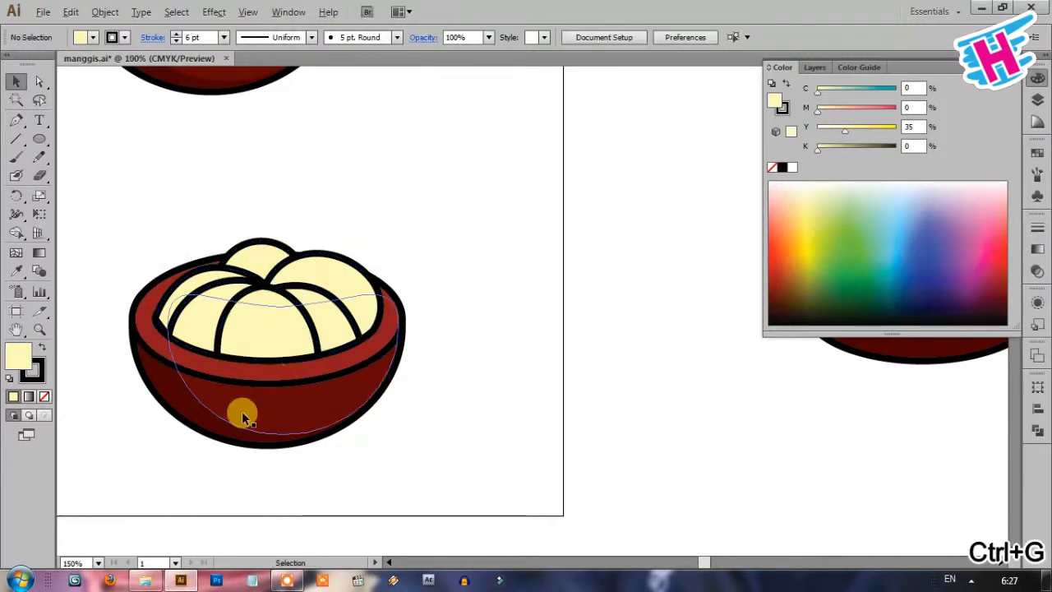
scroll(364, 427, down, 2)
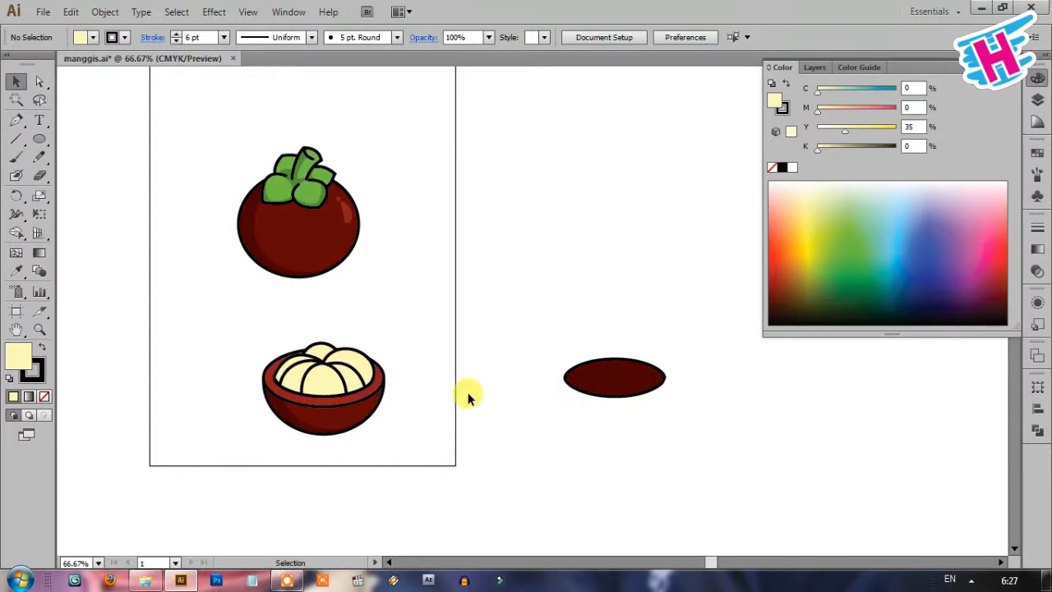
Undo the segment grouping, the offset rim ellipse copy and the segment trimming, keeping the back segment behind the others
key(ctrl+z)
key(ctrl+z)
key(ctrl+z)
key(ctrl+z)
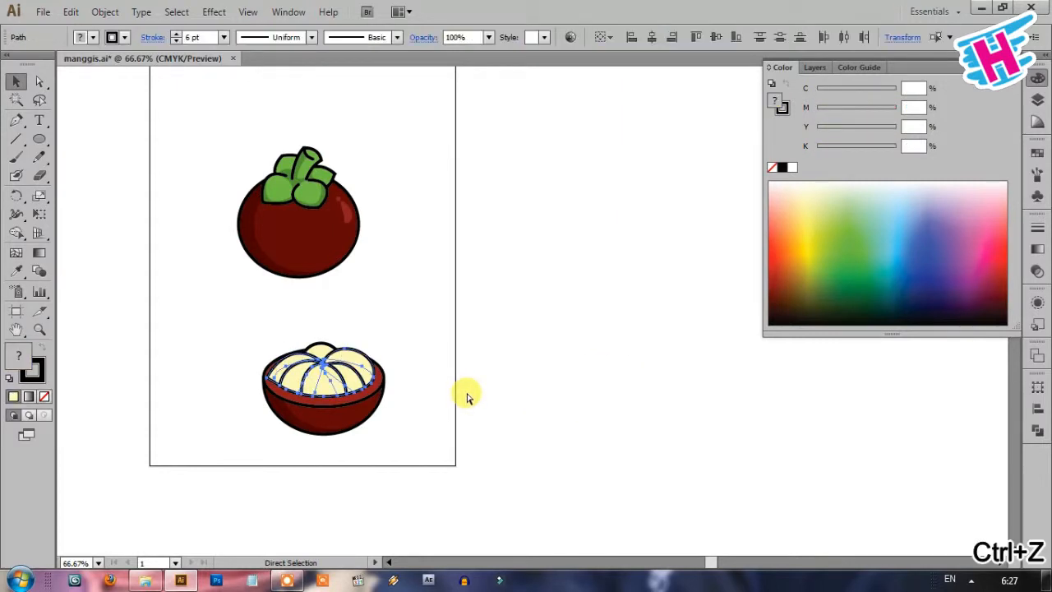
key(ctrl+z)
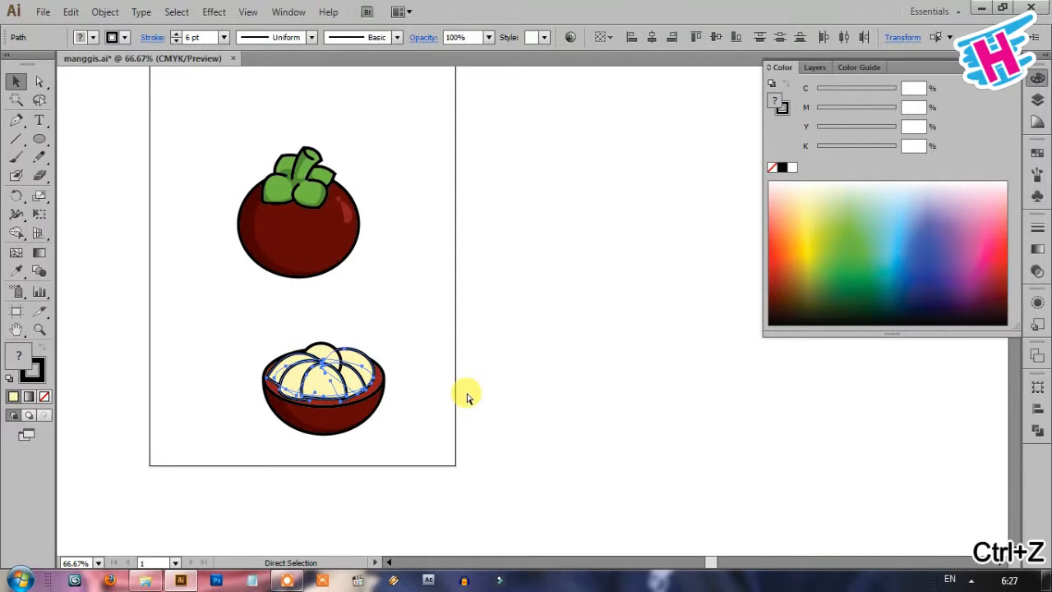
key(ctrl+shift+z)
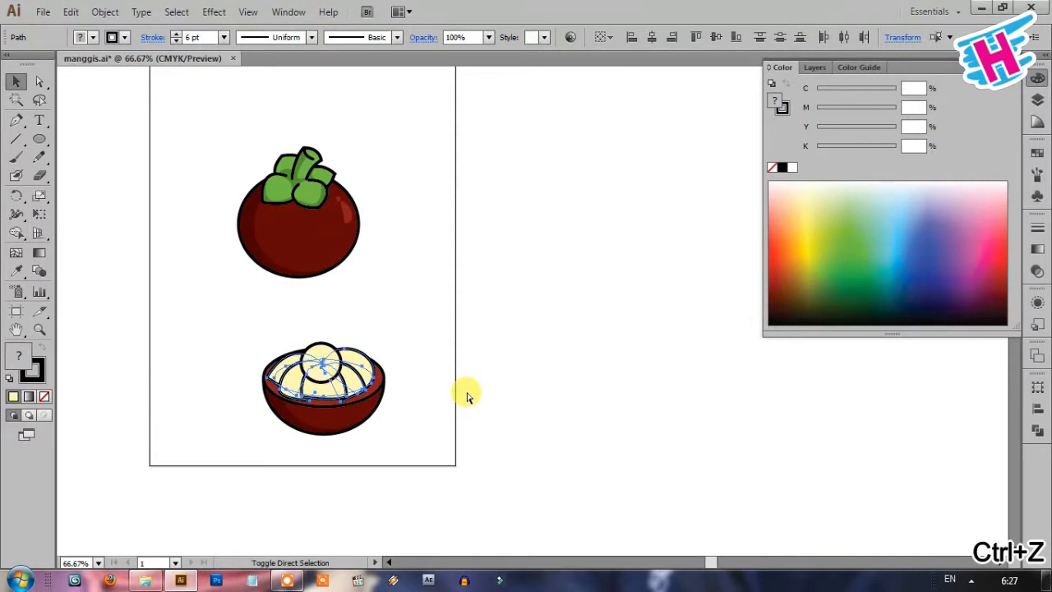
key(ctrl+shift+z)
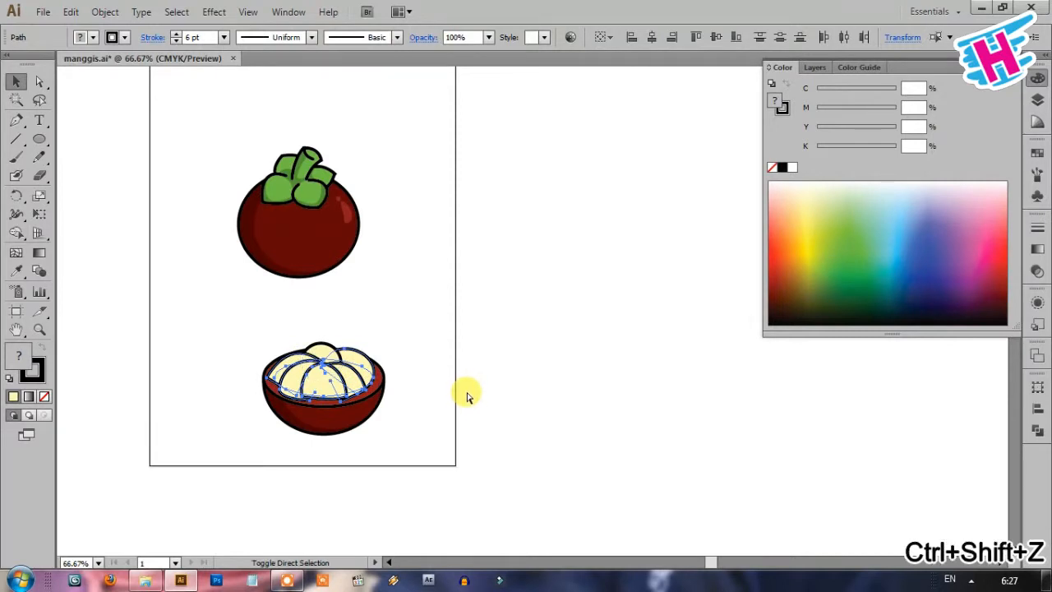
Convert the leftmost segment's outer corner anchor to a smooth point
key(ctrl+equal)
key(ctrl+equal)
key(ctrl+equal)
key(ctrl+equal)
key(ctrl+shift+a)
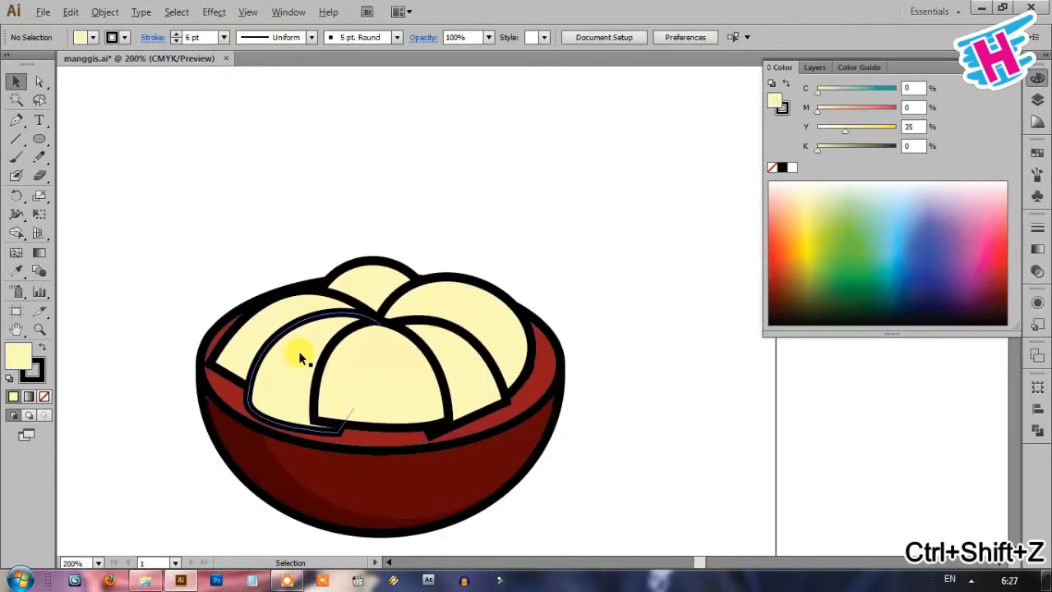
scroll(288, 326, up, 1)
key(a)
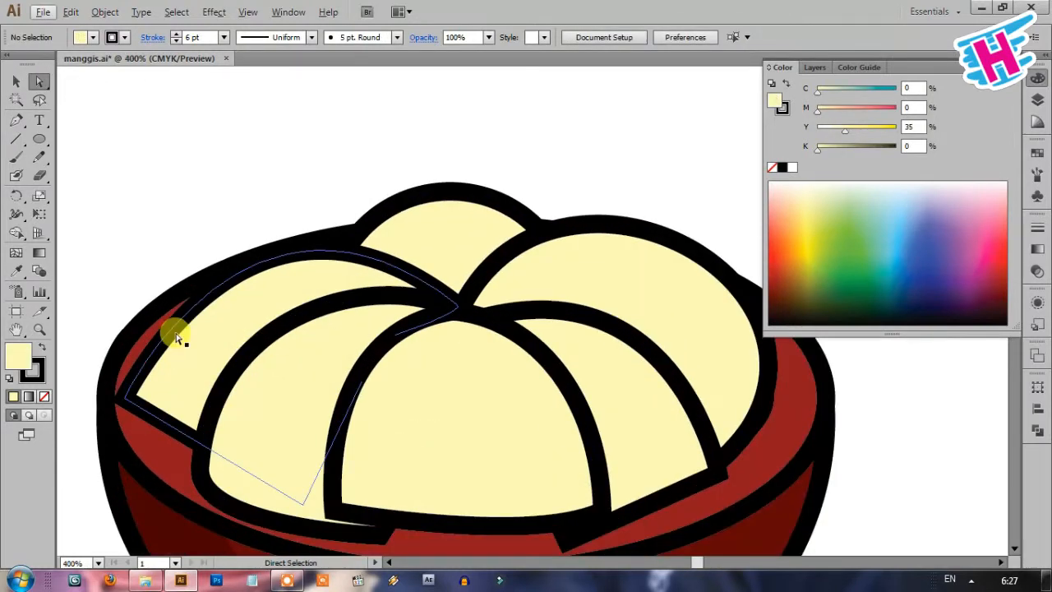
click(122, 400)
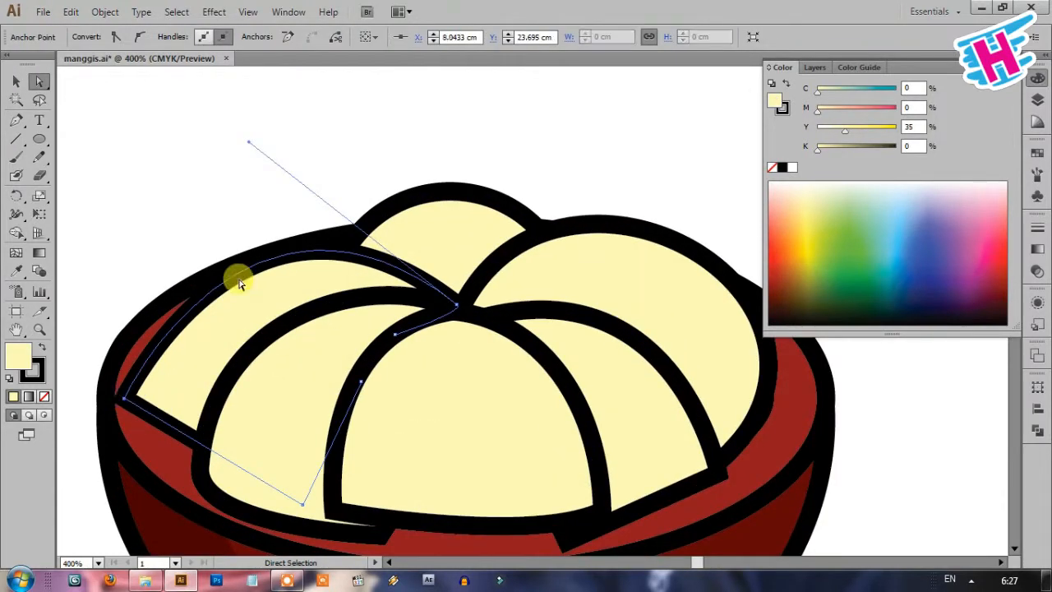
click(138, 37)
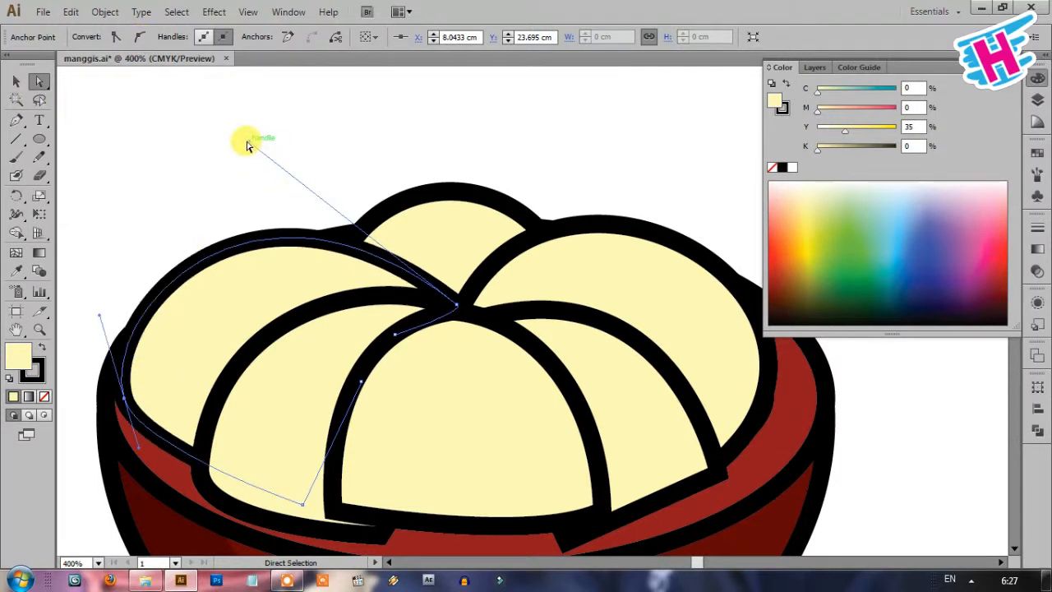
Round out the leftmost segment by adjusting its curve handles and moving its outer anchor inward to about X 8.62 cm, Y 23.93 cm
drag(246, 145, 308, 116)
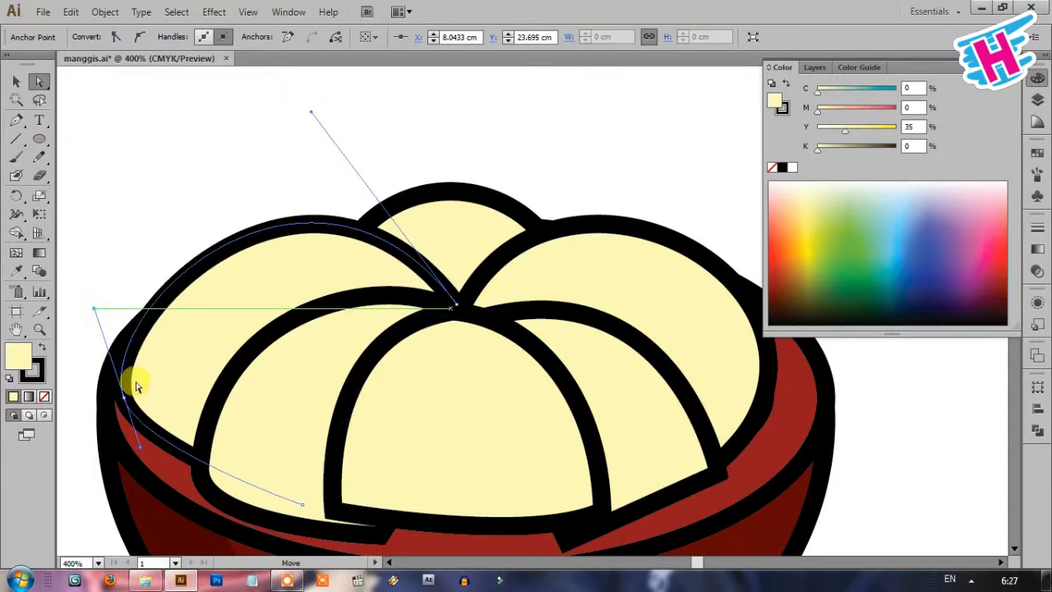
drag(127, 396, 159, 408)
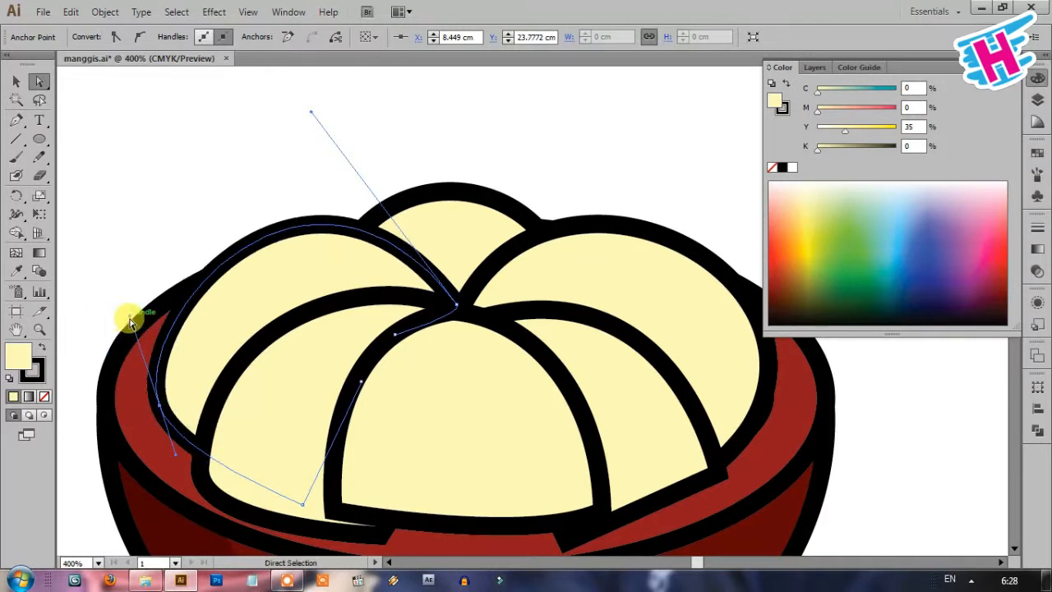
drag(130, 321, 104, 318)
key(ctrl+z)
mouse_move(158, 409)
mouse_down()
mouse_move(203, 400)
mouse_move(172, 418)
mouse_up()
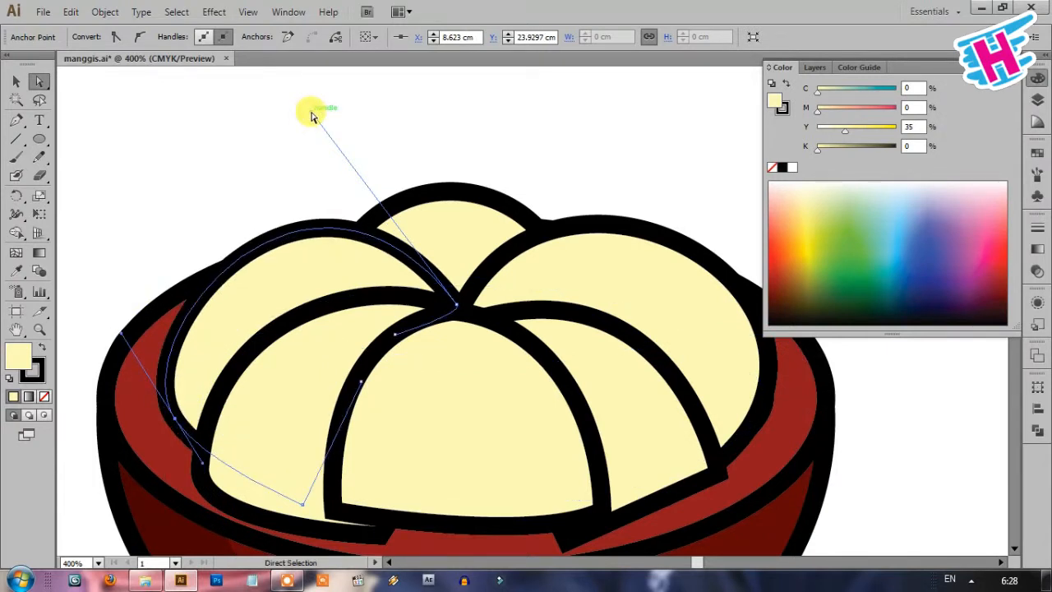
drag(310, 112, 330, 121)
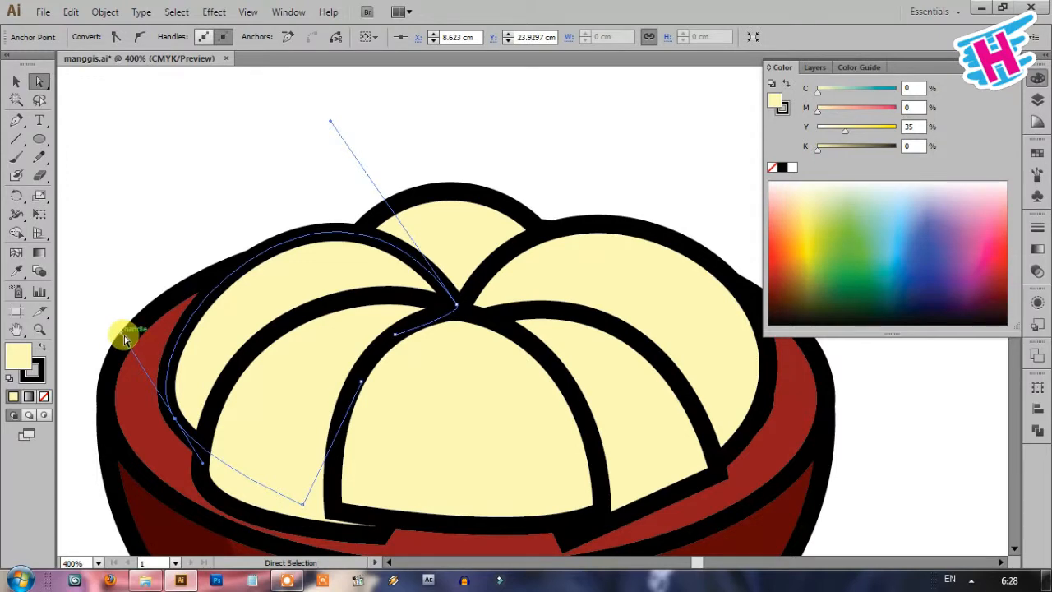
drag(121, 332, 107, 295)
key(ctrl+minus)
key(ctrl+minus)
click(544, 169)
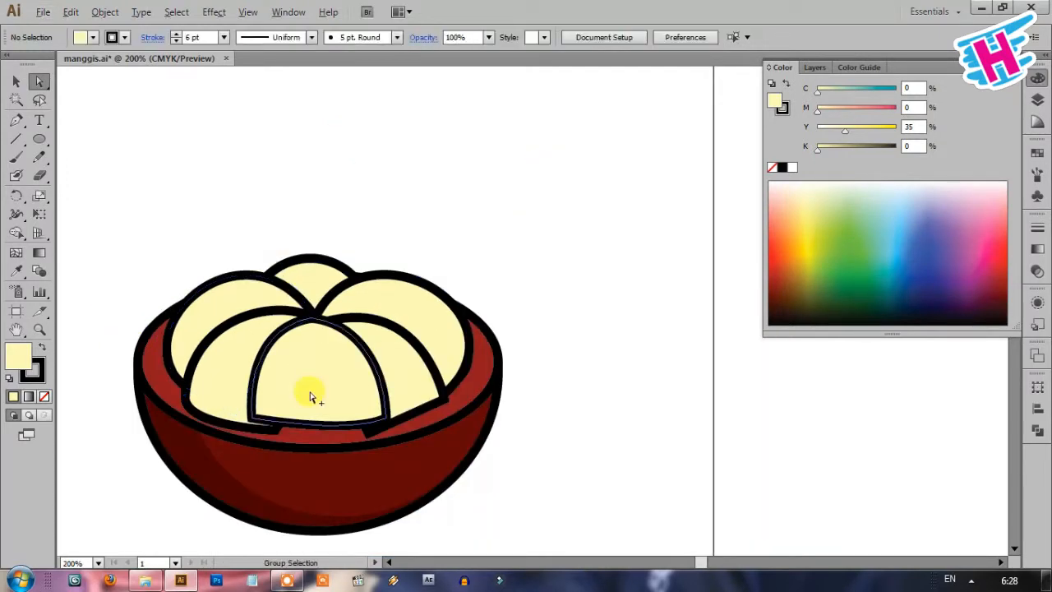
Move the front-left segment's lower outer anchor slightly up and inward
scroll(305, 387, up, 1)
drag(189, 457, 187, 461)
scroll(550, 315, down, 1)
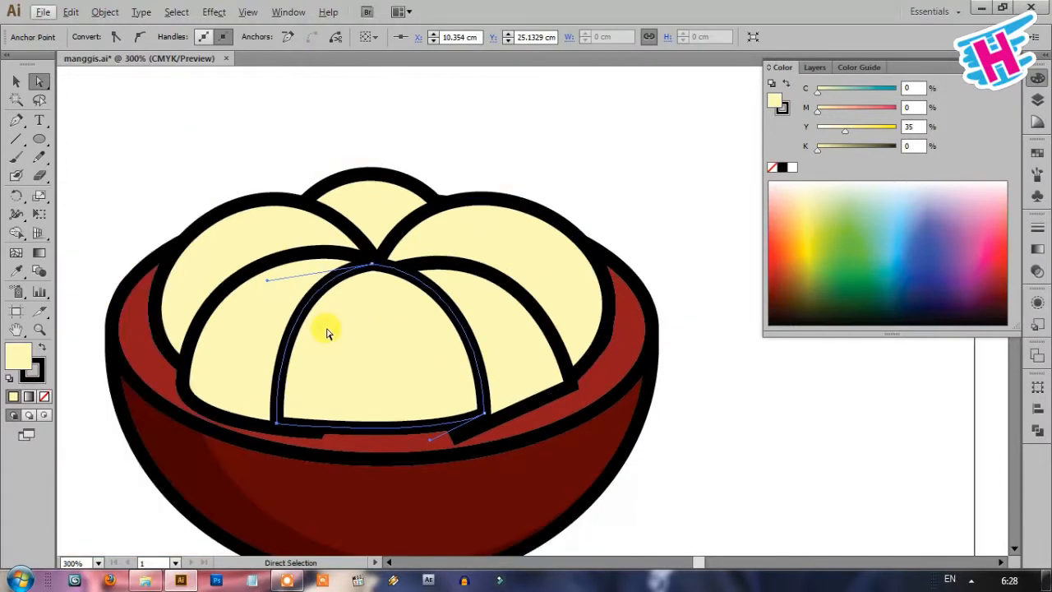
click(182, 386)
drag(182, 386, 189, 362)
Extend the front-right segment's curve handle outward from its anchor at the central peak and deselect the segment
click(465, 289)
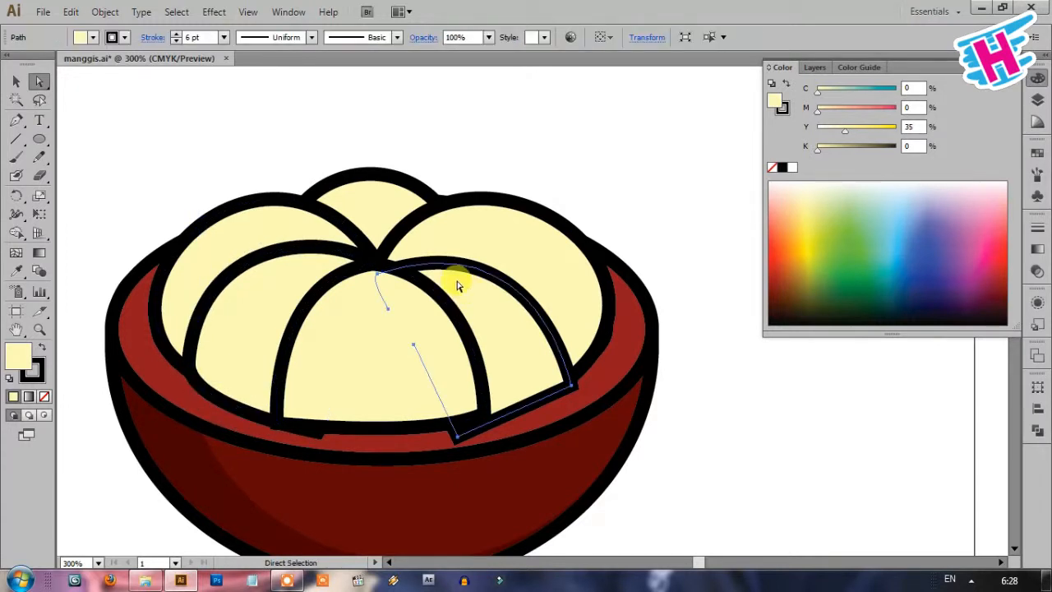
click(372, 271)
drag(538, 218, 565, 211)
click(474, 184)
key(ctrl+minus)
key(ctrl+minus)
key(ctrl+minus)
key(ctrl+minus)
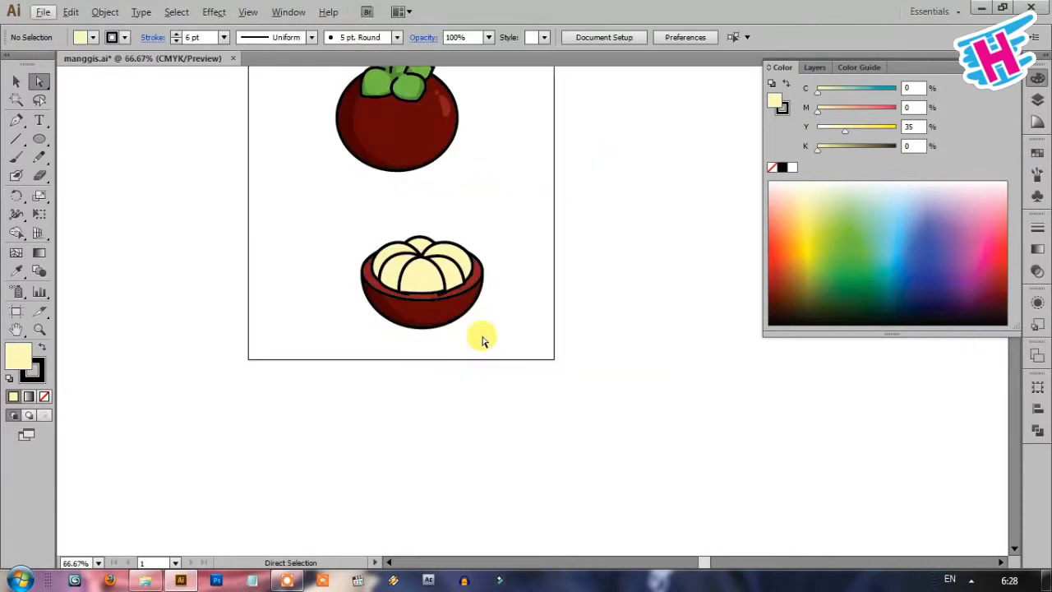
Move all the pale yellow segments 10 cm horizontally and 0 cm vertically, and group them
scroll(531, 232, up, 2)
key(v)
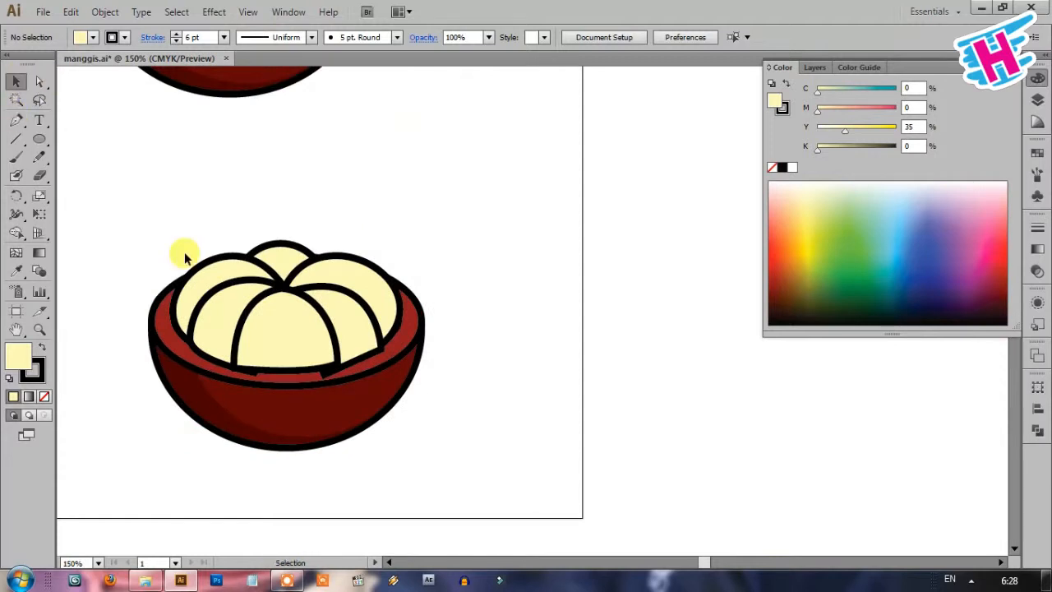
click(221, 293)
shift+click(304, 340)
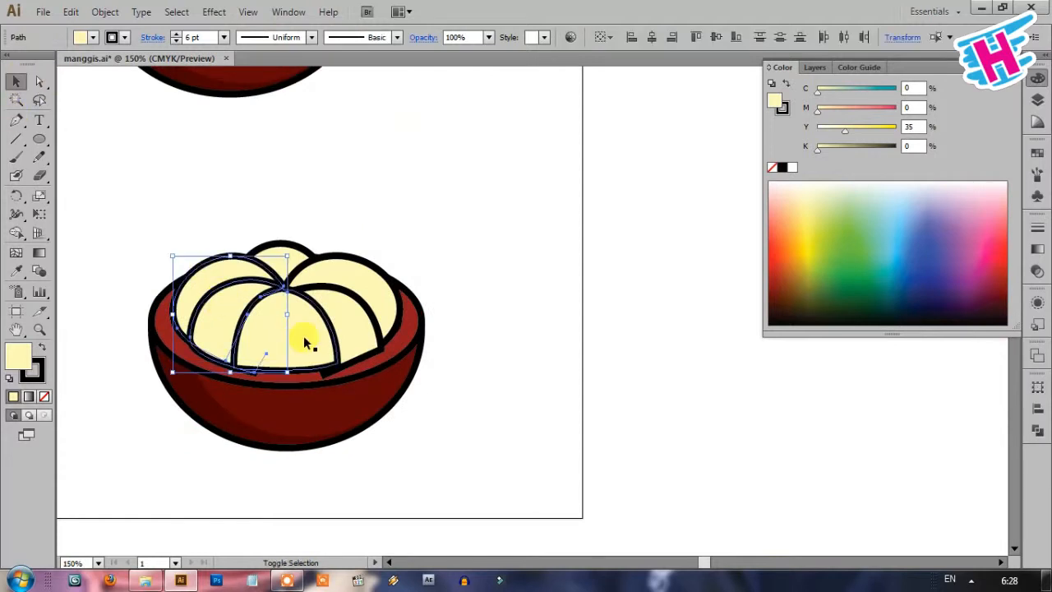
shift+click(351, 309)
shift+click(293, 264)
key(Return)
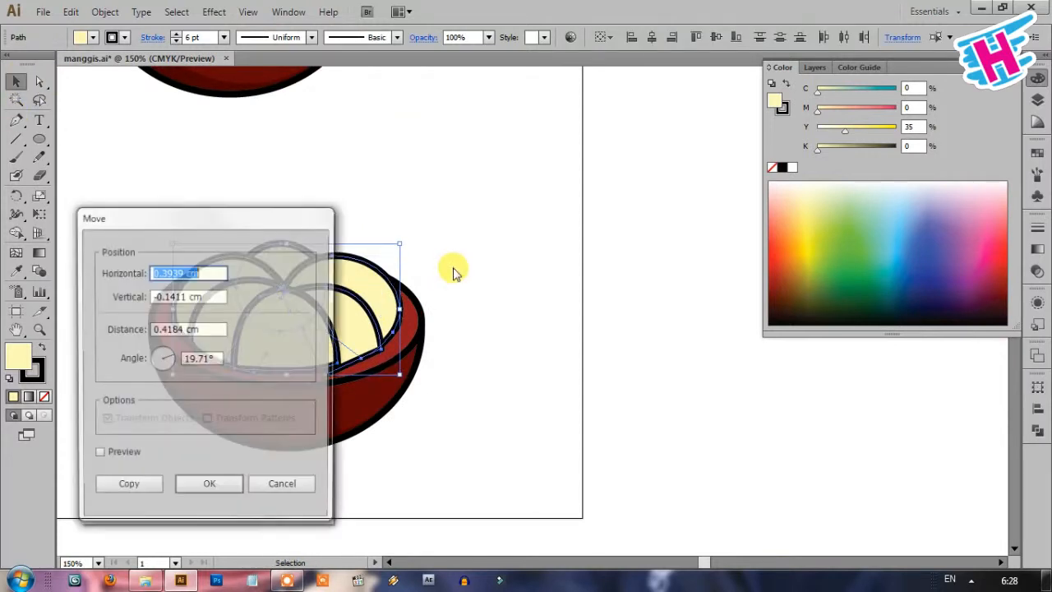
text(20)
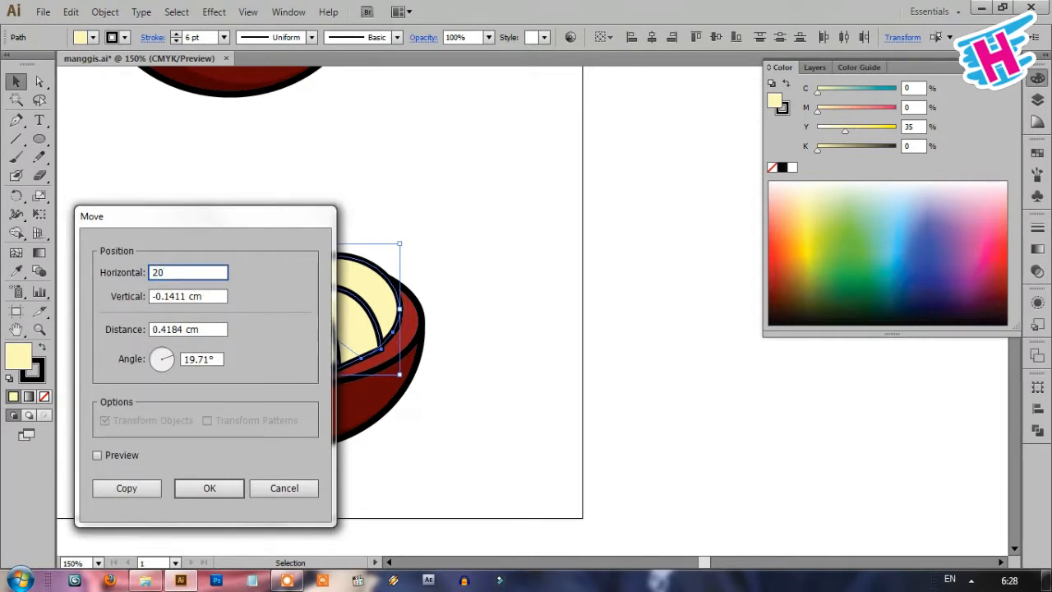
key(Tab)
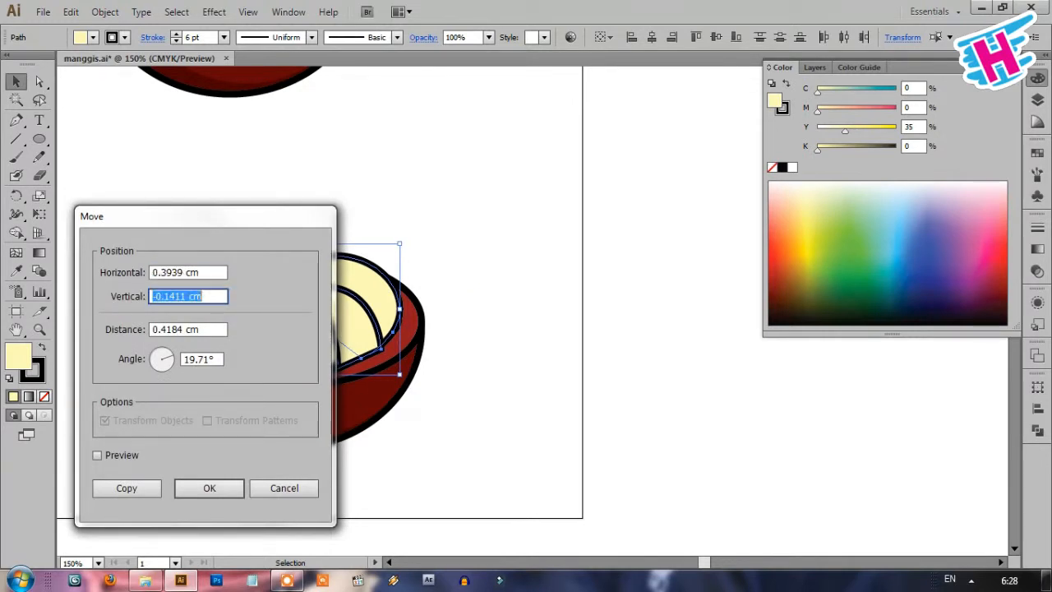
text(0)
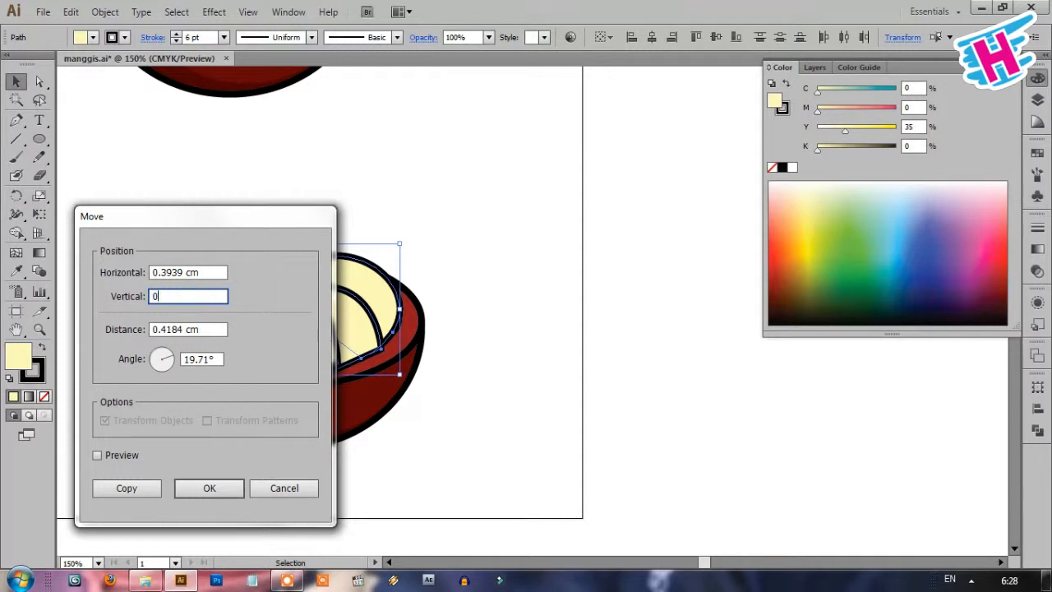
click(212, 271)
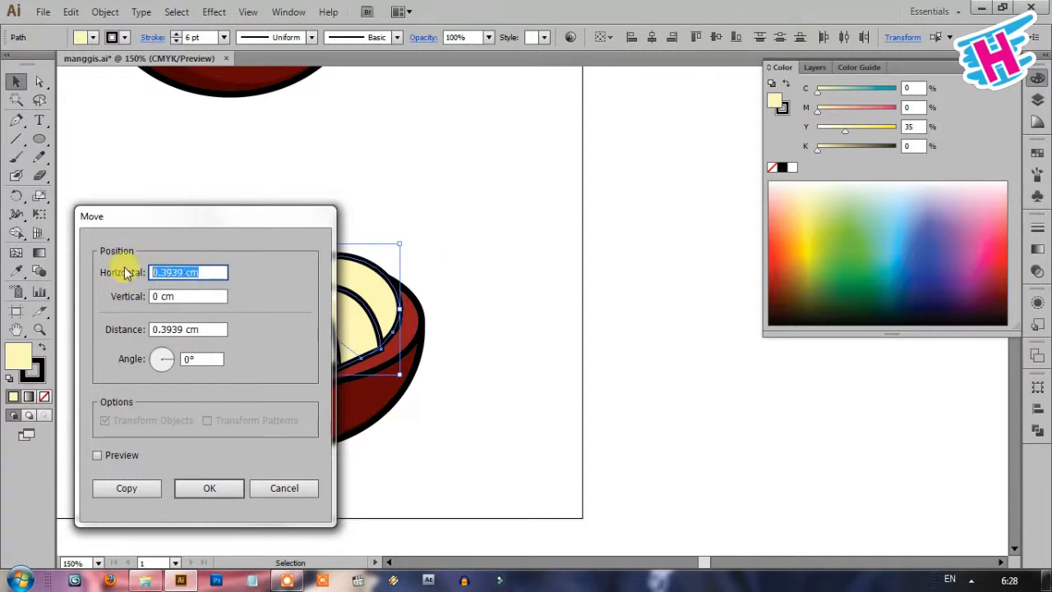
text(10)
key(Return)
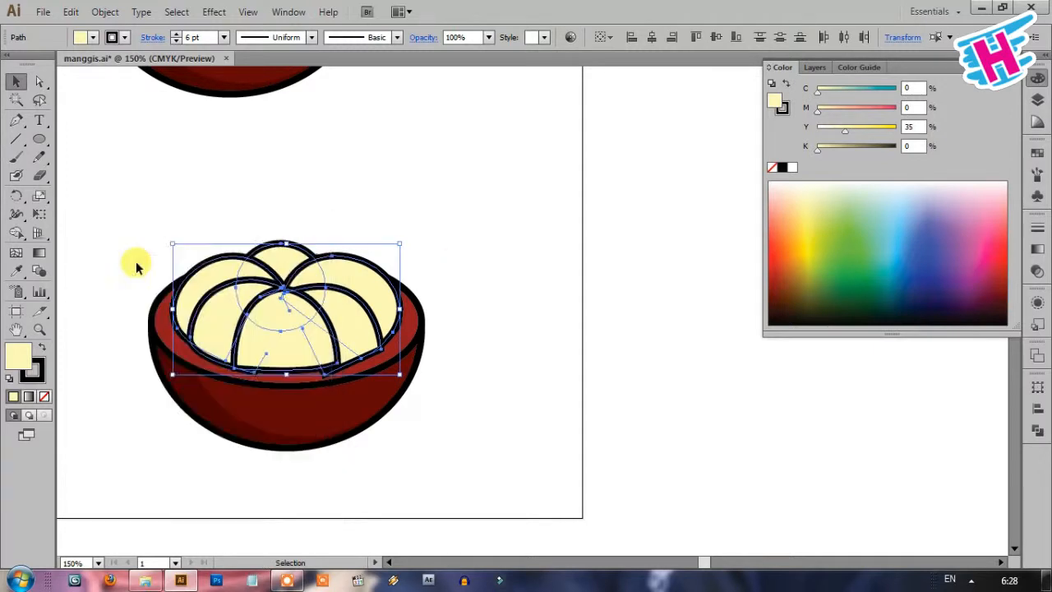
key(ctrl+g)
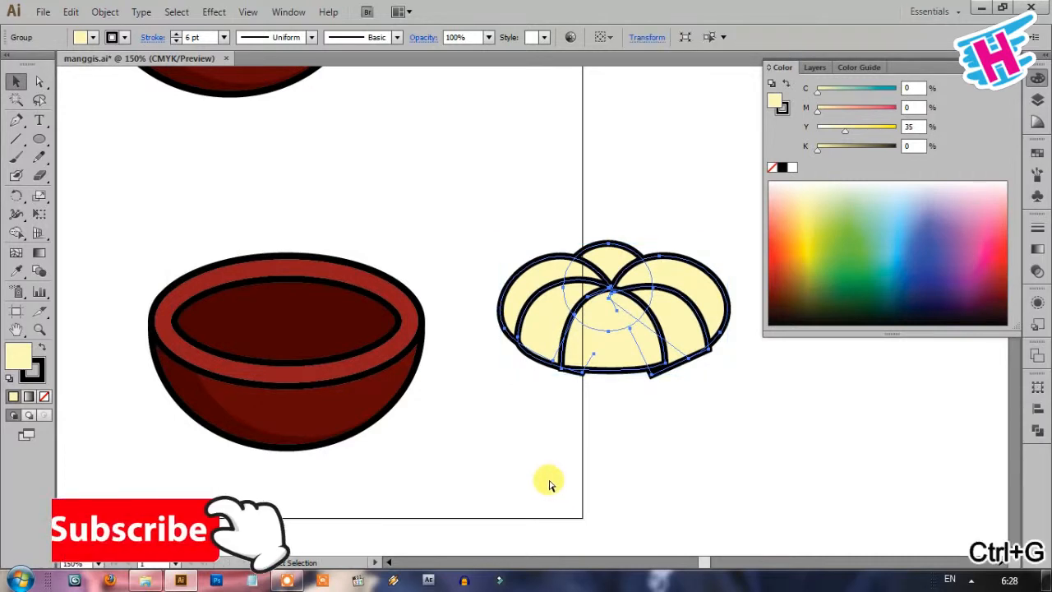
click(618, 481)
Copy the dark inner rim ellipse 10 cm horizontally onto the segments and bring the copy to the front
click(284, 329)
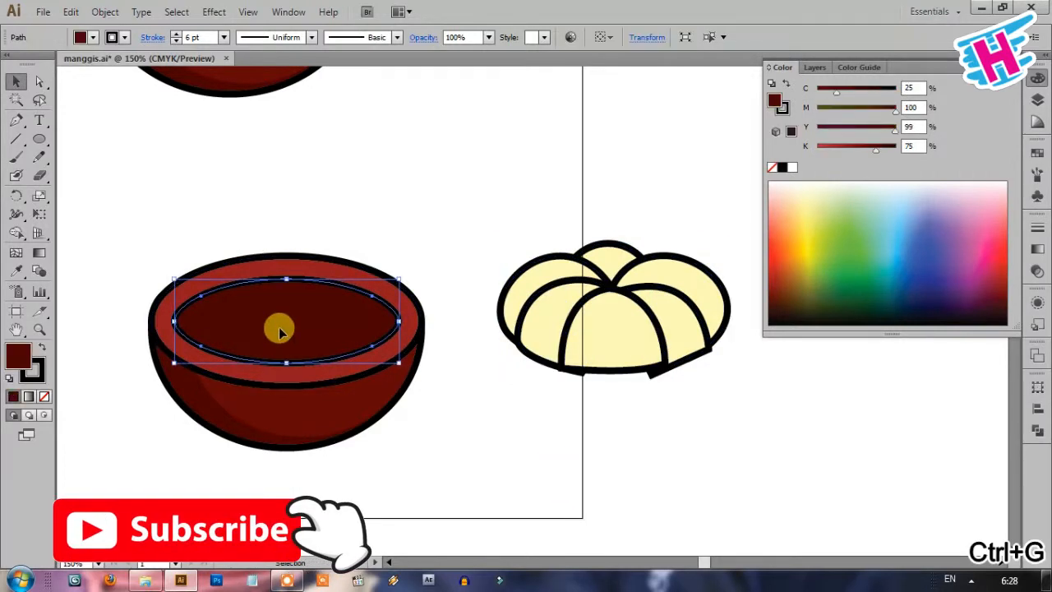
key(Return)
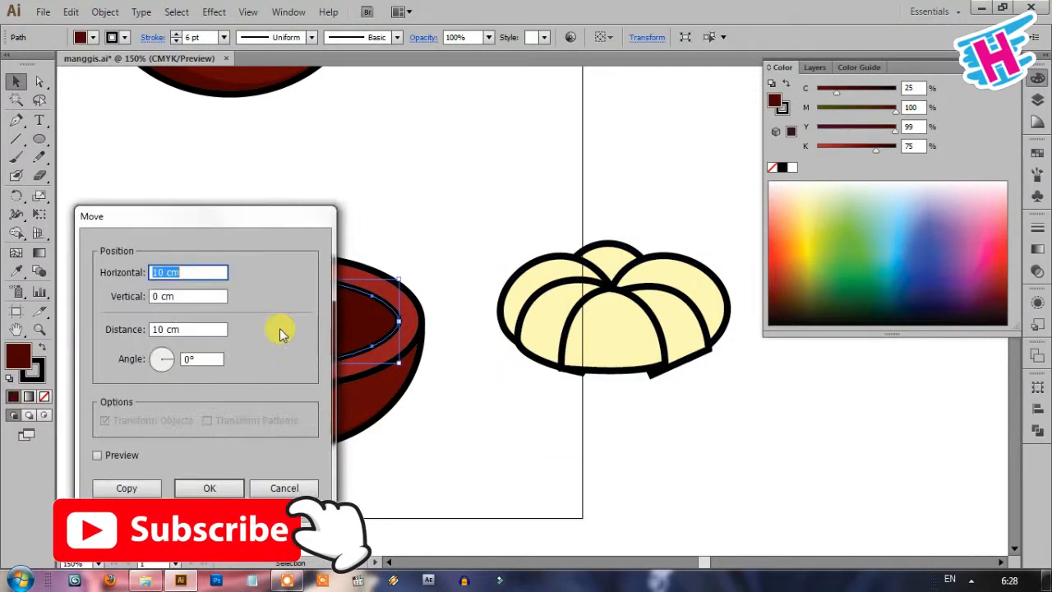
click(124, 487)
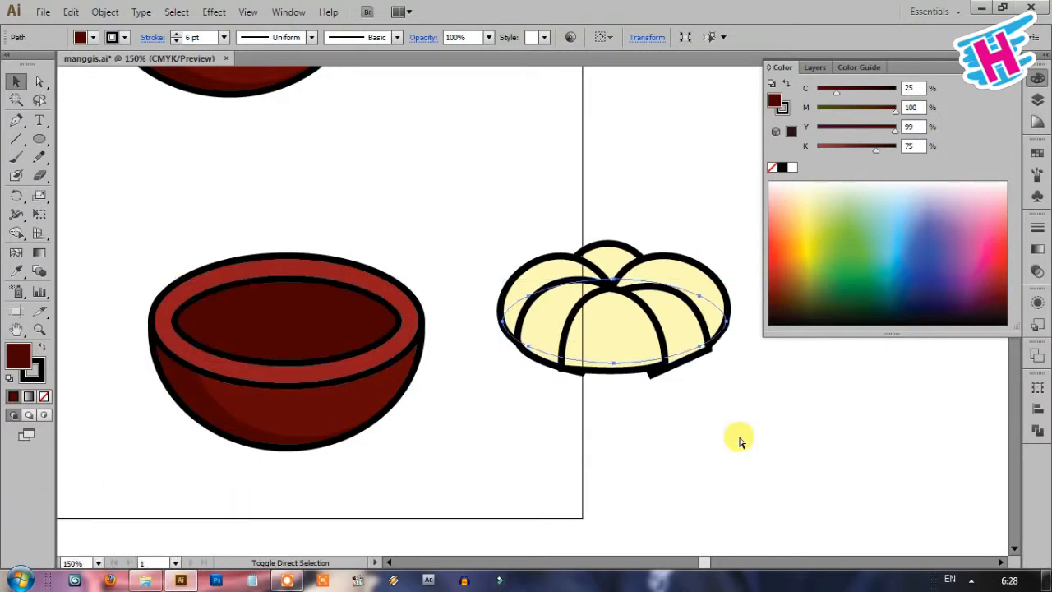
key(ctrl+shift+bracketright)
scroll(780, 369, up, 2)
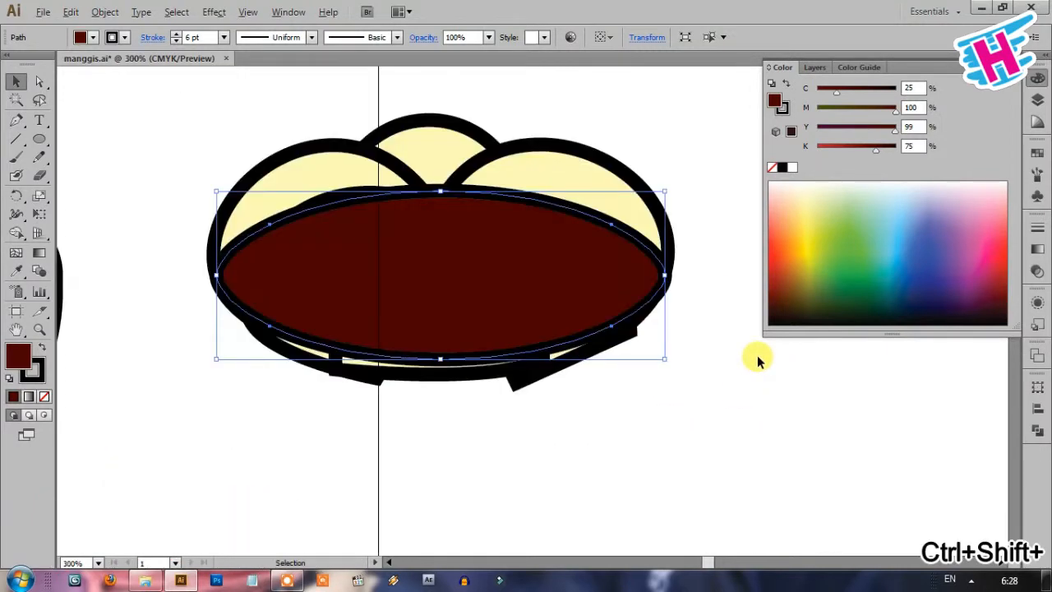
Raise the ellipse copy's top anchor above the segments and pull its upper-right and upper-left anchors outward beyond their outlines
key(a)
click(441, 195)
drag(441, 195, 422, 90)
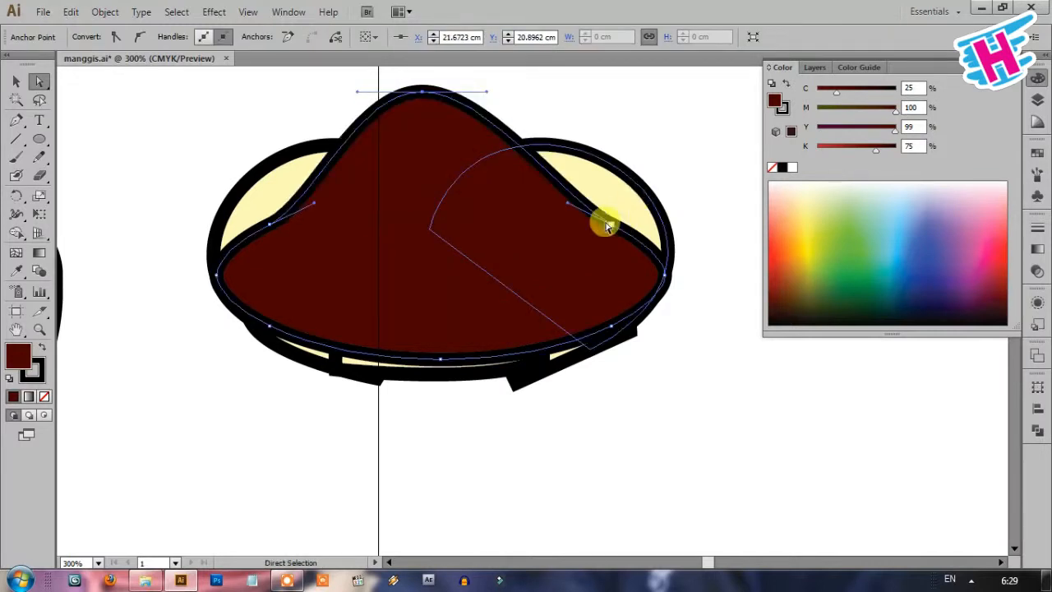
drag(614, 229, 692, 147)
click(271, 228)
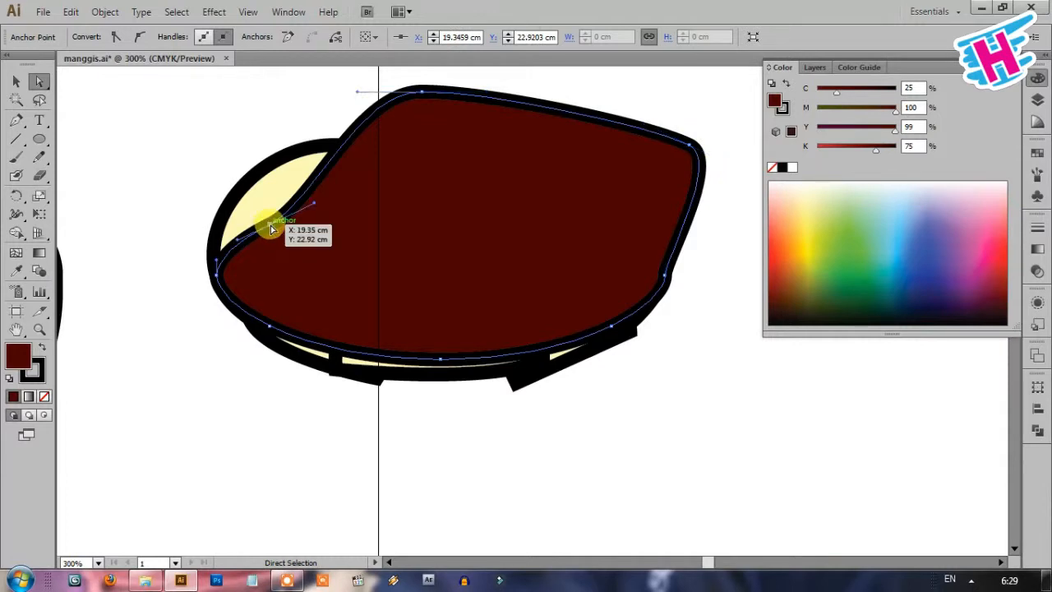
drag(270, 229, 201, 154)
Bend the upper curve handles of the ellipse copy's left and right side anchors outward around the segments
drag(219, 264, 200, 245)
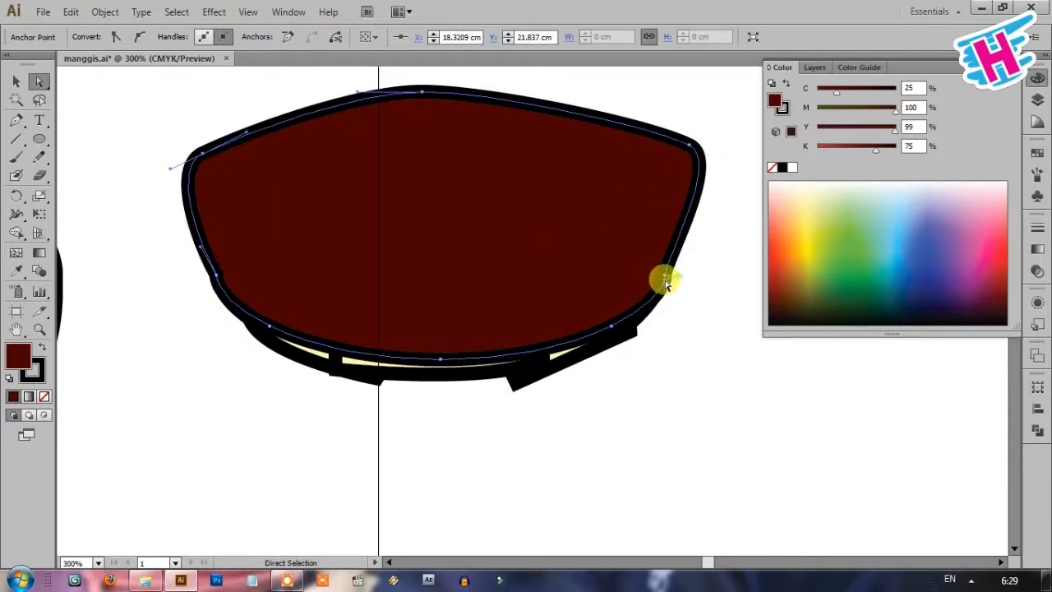
click(667, 276)
drag(667, 278, 678, 259)
alt+click(678, 260)
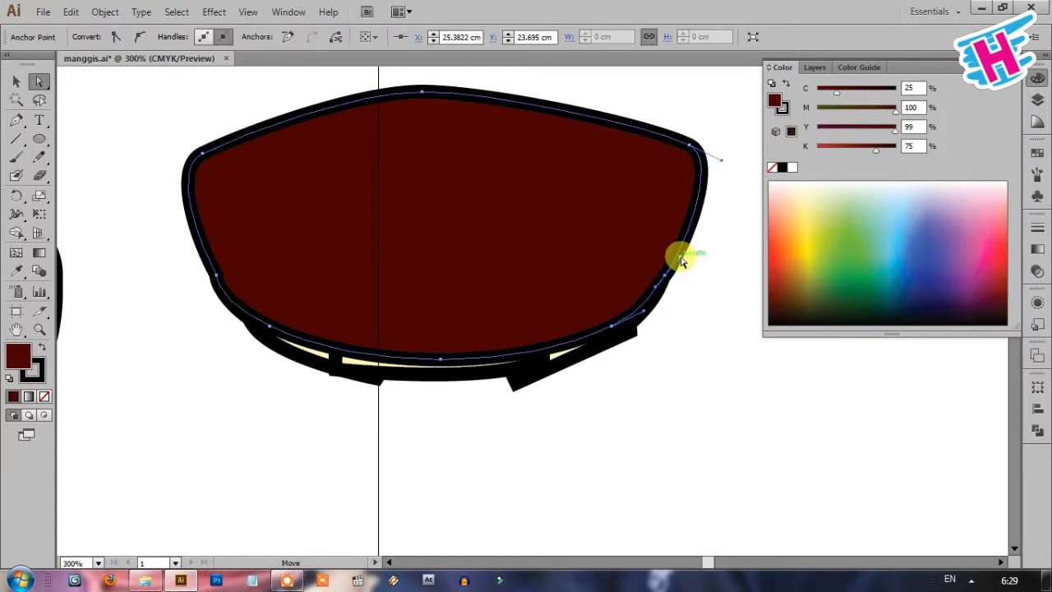
key(ctrl+z)
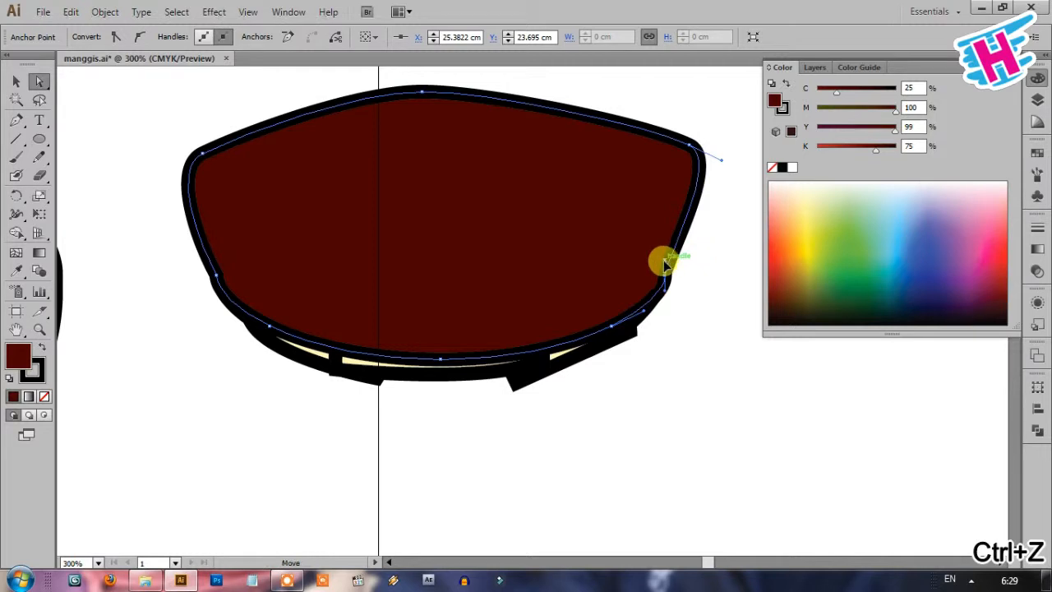
Make a clipping mask from the reshaped ellipse copy and the pale yellow segments, and deselect the result
click(16, 83)
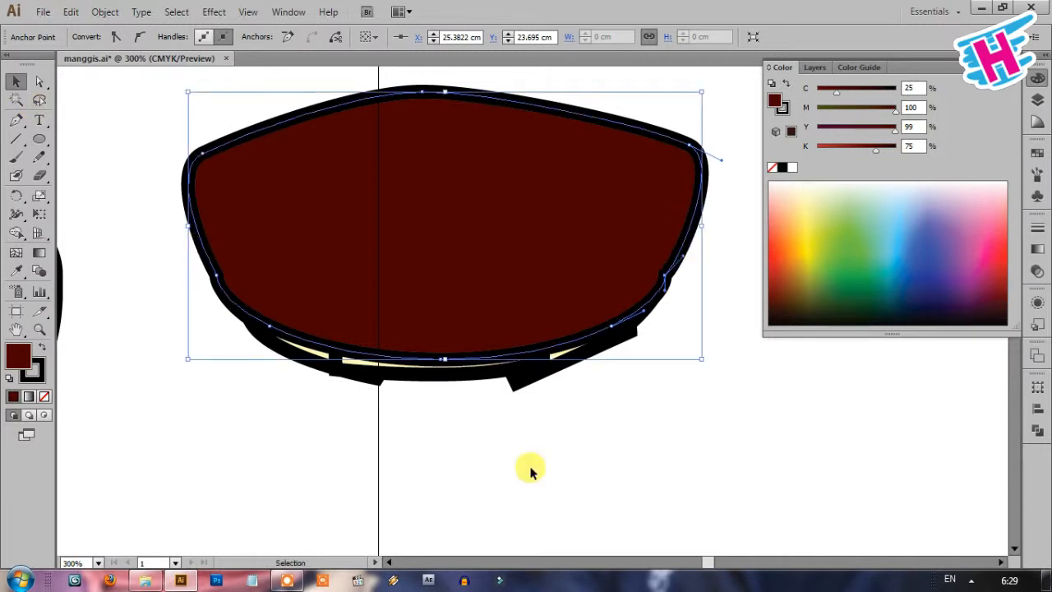
drag(637, 469, 333, 238)
right_click(422, 245)
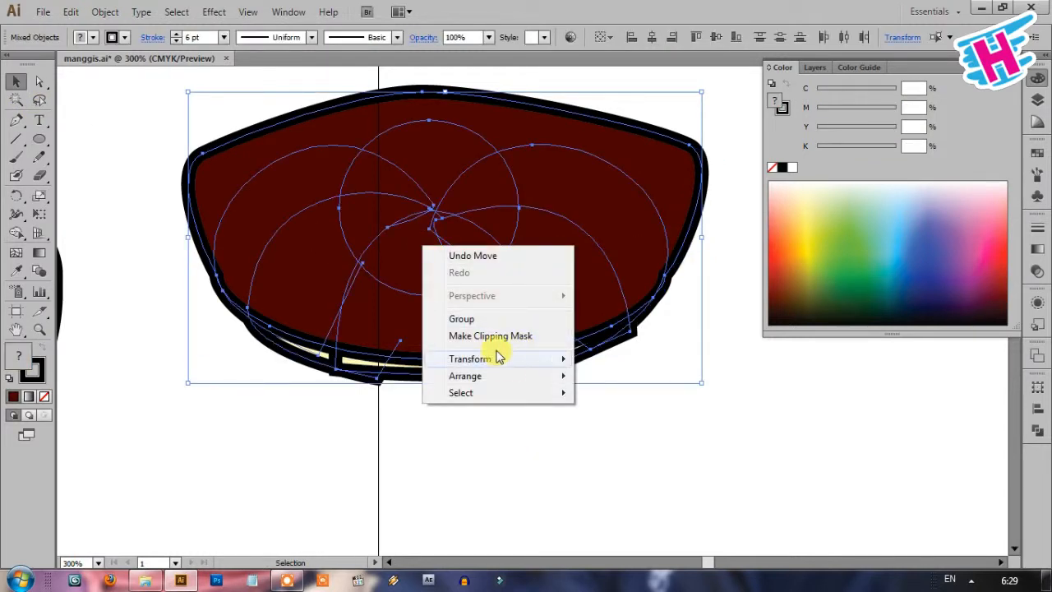
click(470, 336)
click(548, 449)
Examine the clipping path and its left side anchor along the lower-left edge of the trimmed segments
scroll(622, 408, down, 2)
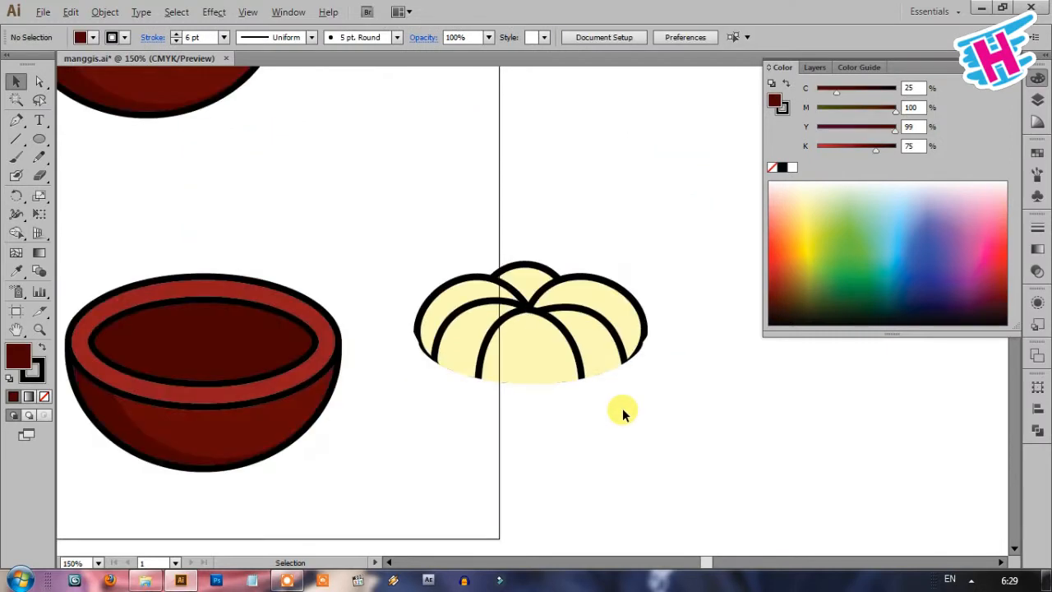
scroll(580, 399, up, 1)
click(372, 341)
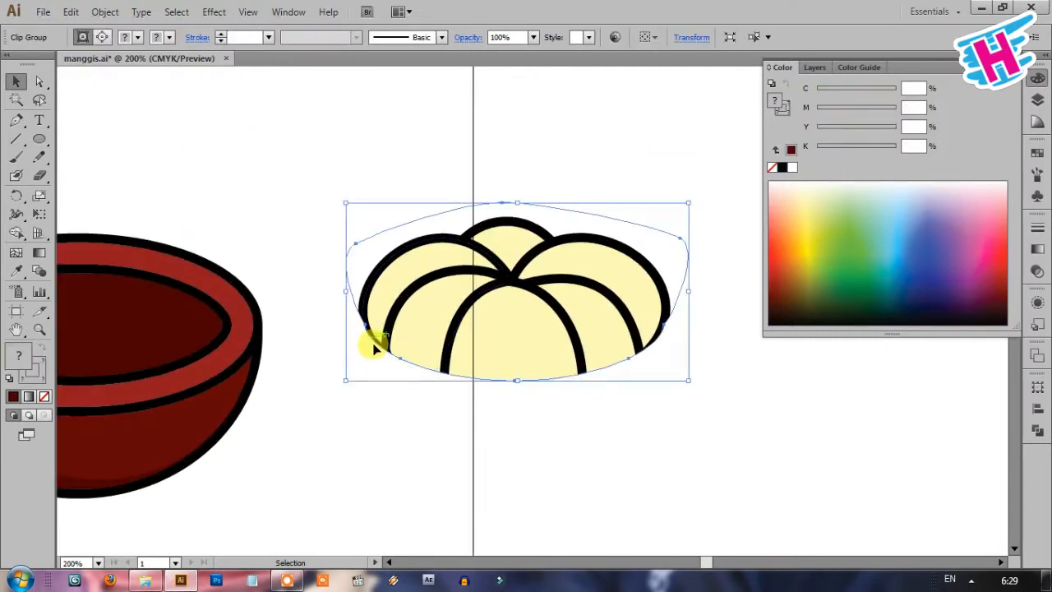
scroll(375, 340, up, 2)
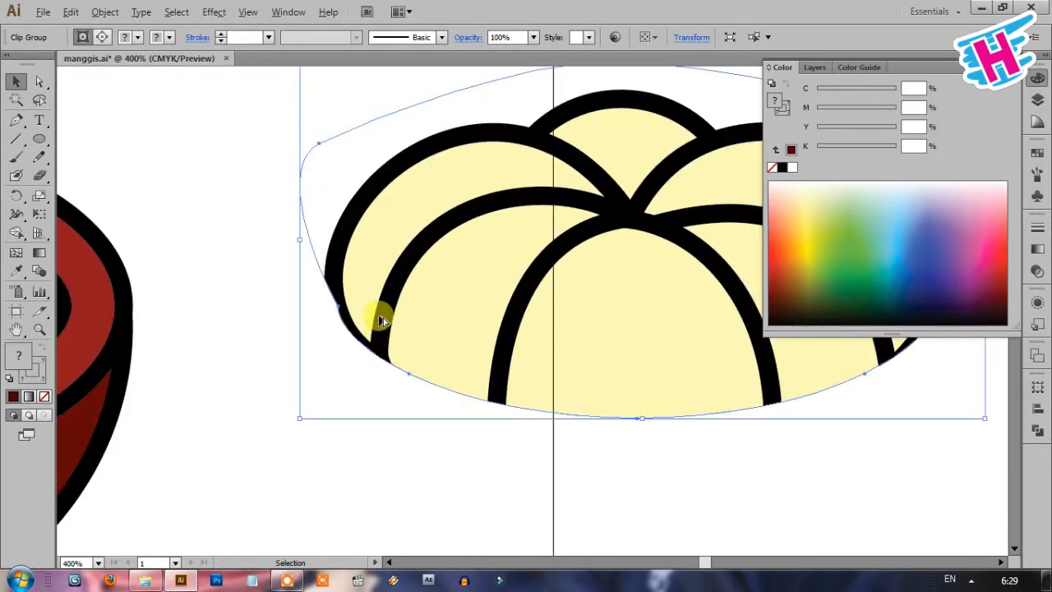
key(a)
click(335, 300)
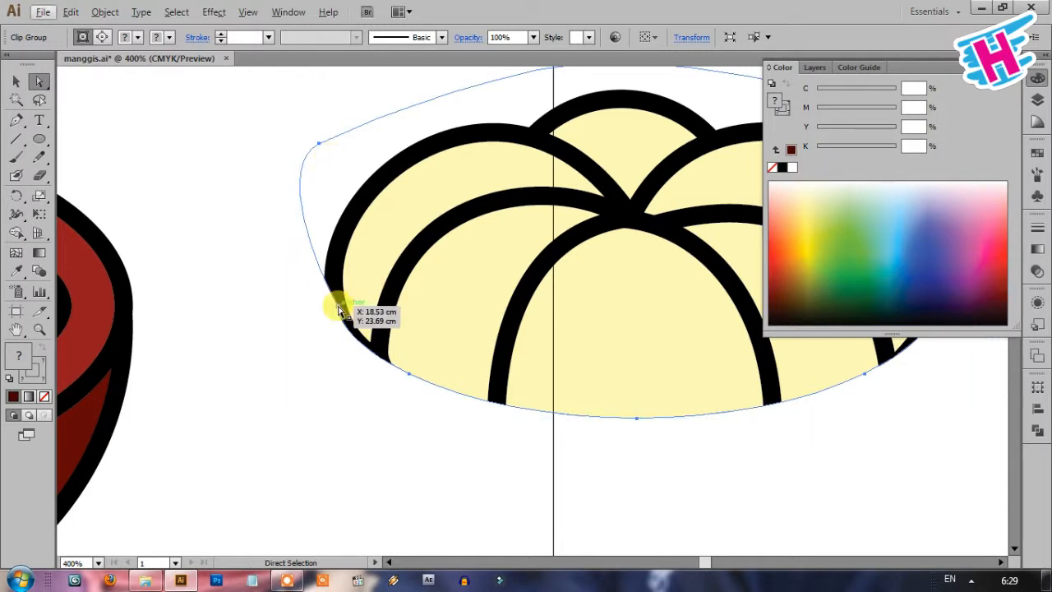
scroll(296, 337, down, 3)
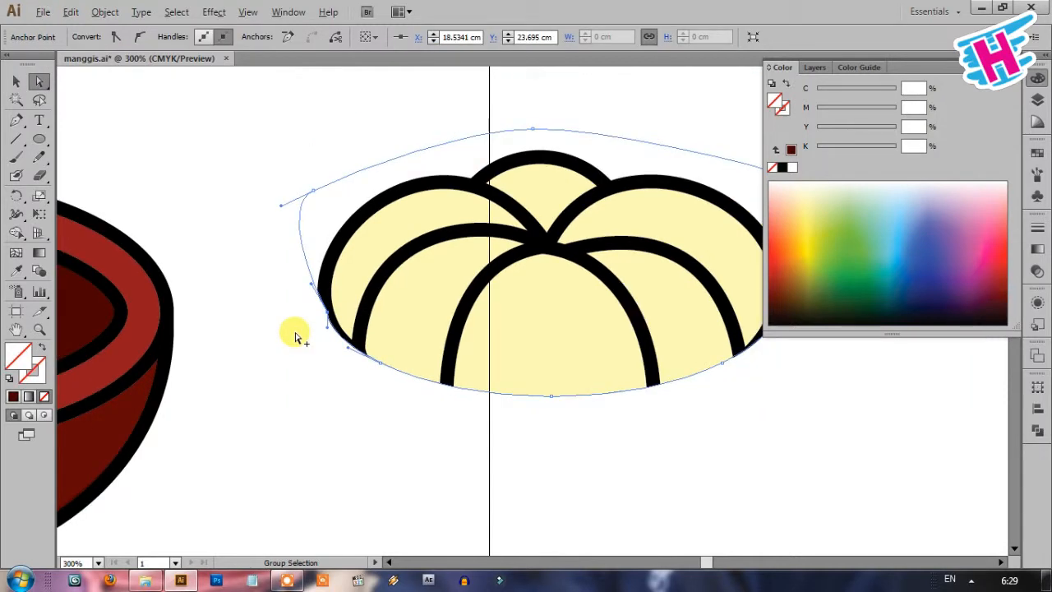
scroll(354, 244, down, 1)
Move the clipped segments -10 cm horizontally and 0 cm vertically into the red shell
click(16, 82)
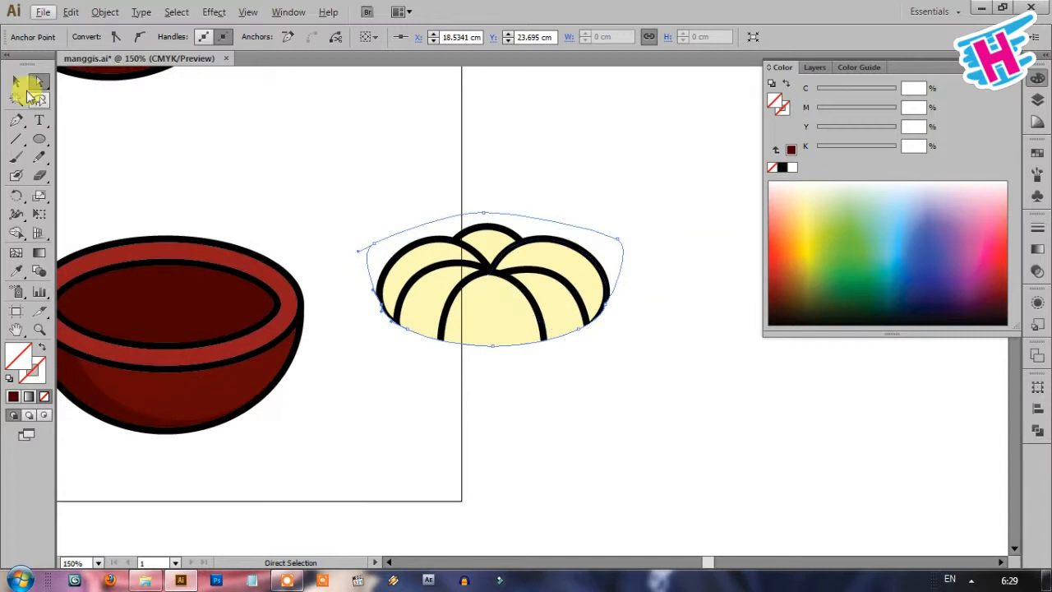
click(364, 94)
click(535, 263)
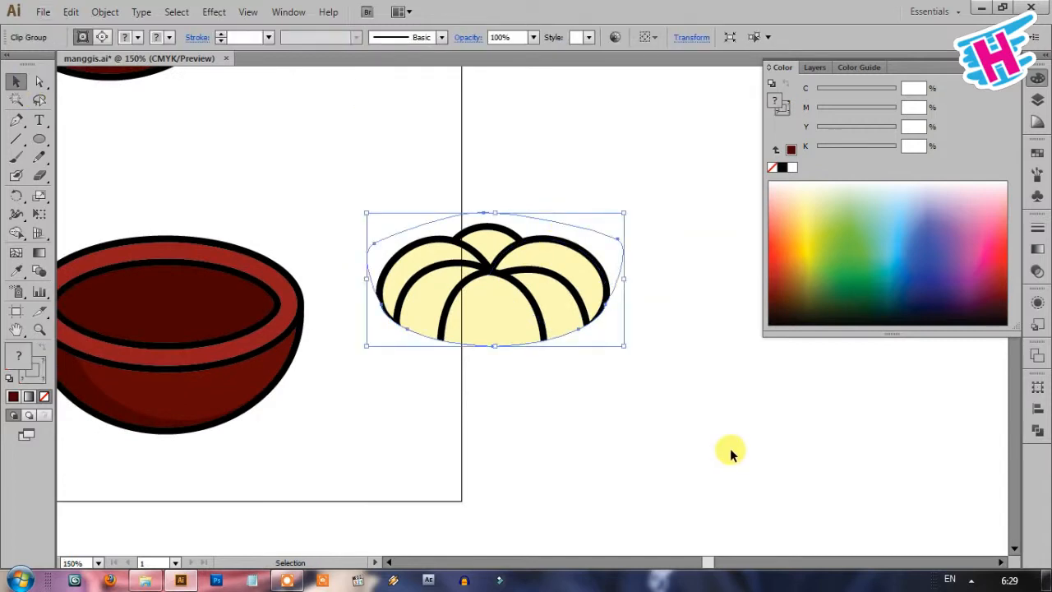
key(Return)
text(-)
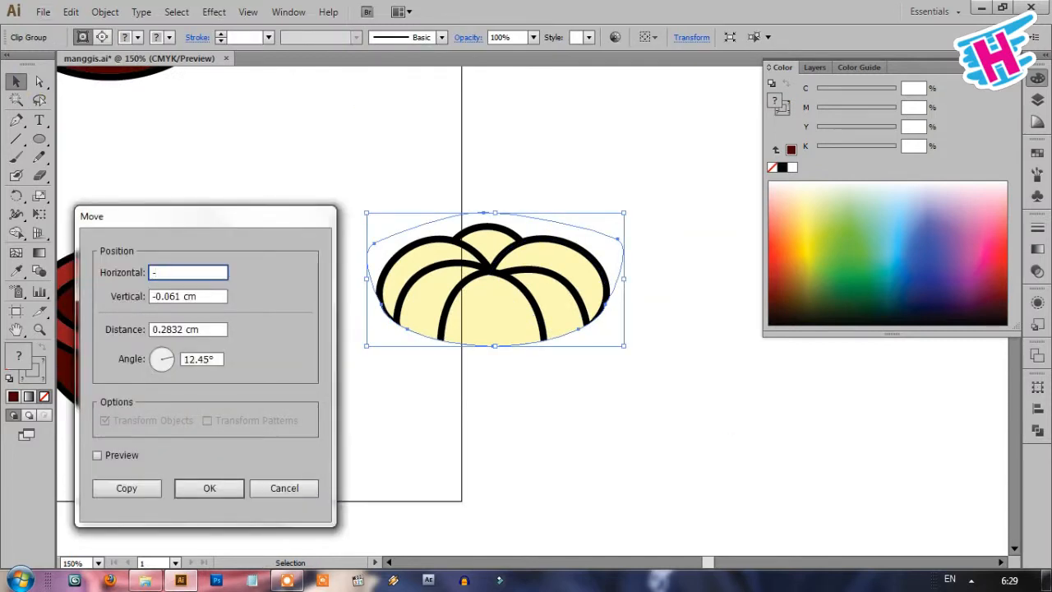
text(10)
key(Tab)
text(0)
key(Return)
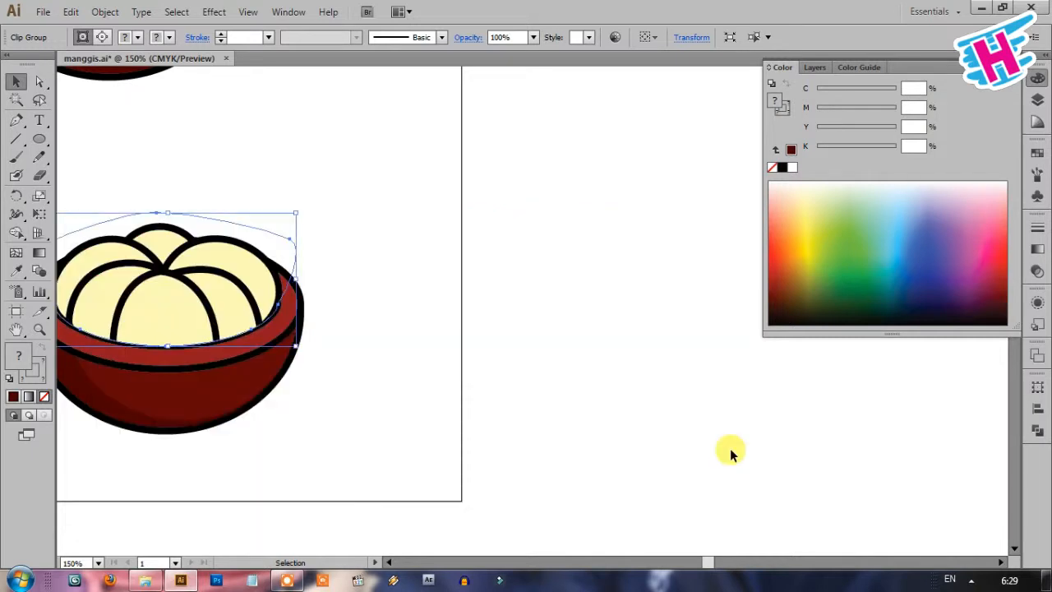
Check the segments' fit against the shell's right rim, undo their move into the shell and deselect them
click(432, 387)
drag(432, 387, 601, 359)
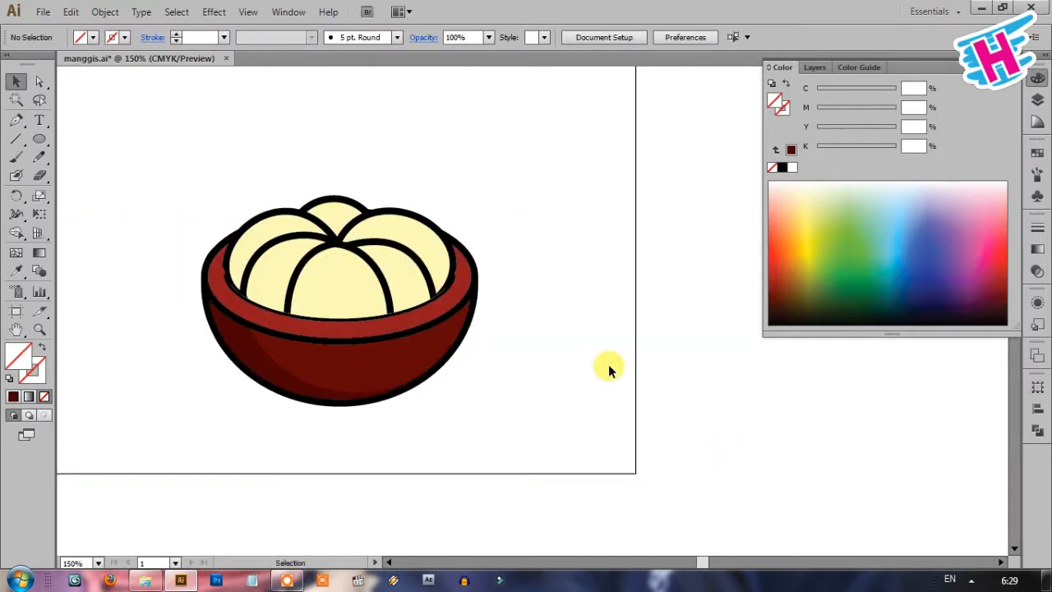
scroll(456, 302, up, 2)
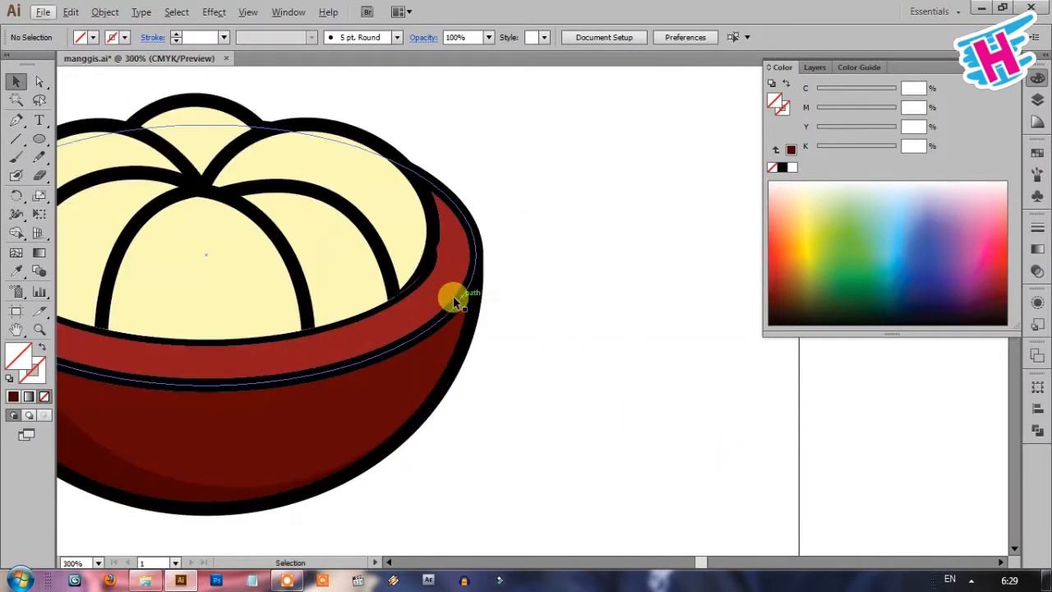
click(443, 286)
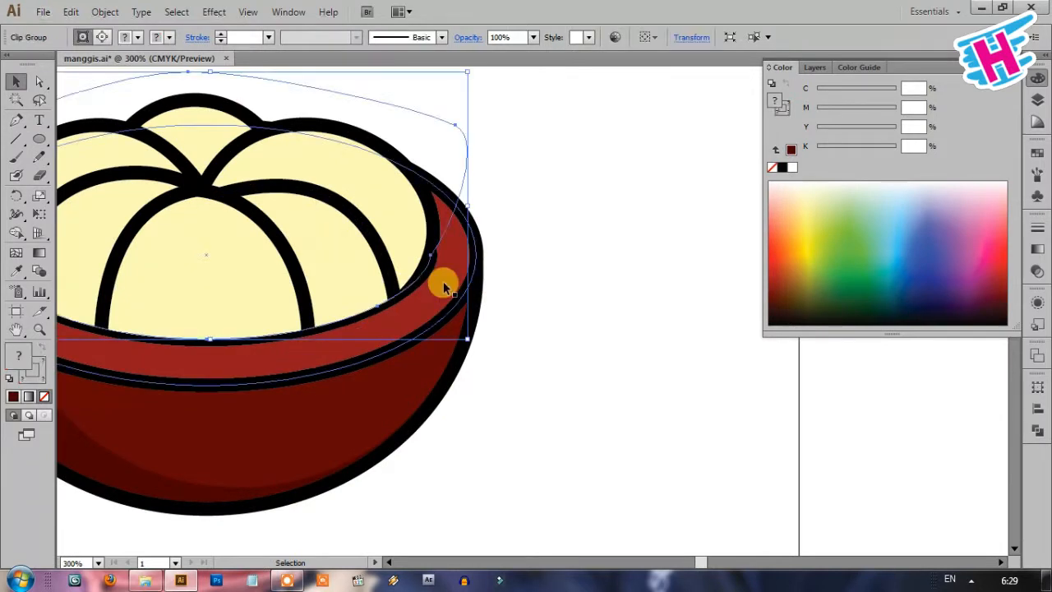
scroll(383, 279, down, 2)
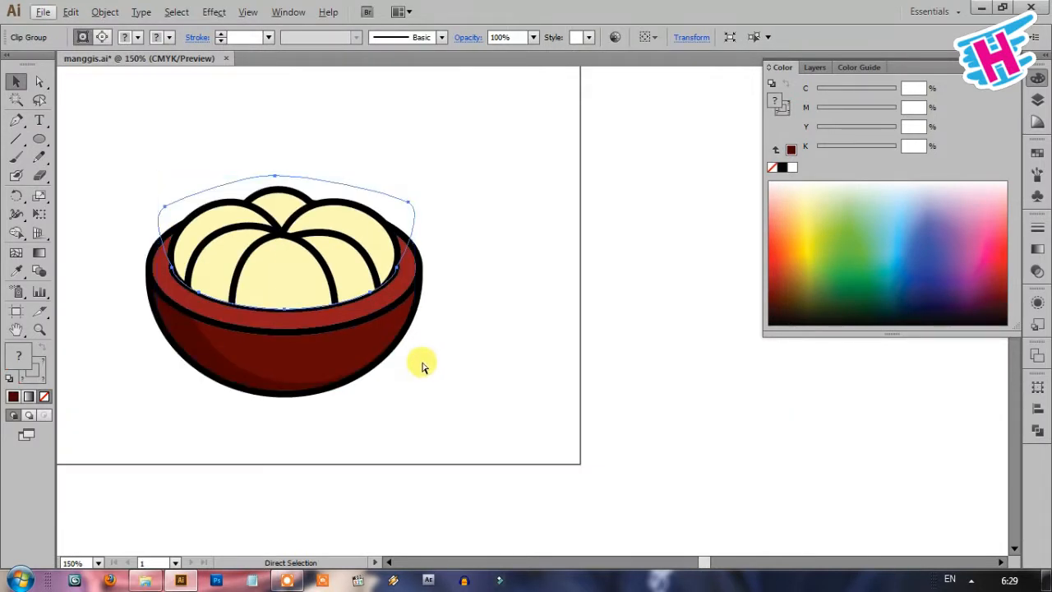
key(ctrl+z)
click(440, 415)
Copy the dark inner rim ellipse 10 cm horizontally and 0 cm vertically, and bring the copy in front of the clipped segments
click(318, 282)
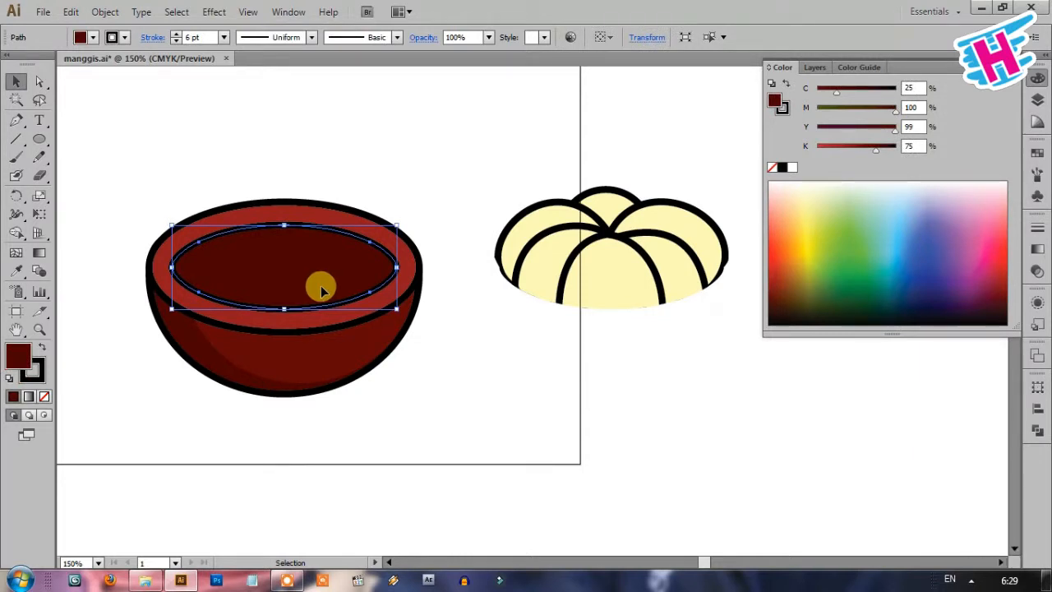
key(Return)
text(10)
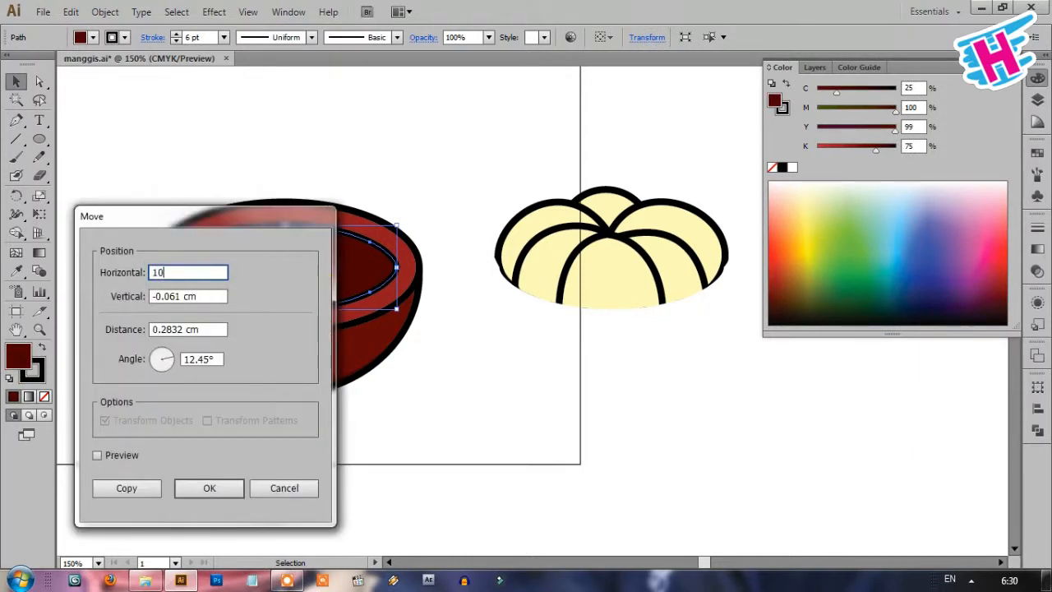
key(Tab)
text(0)
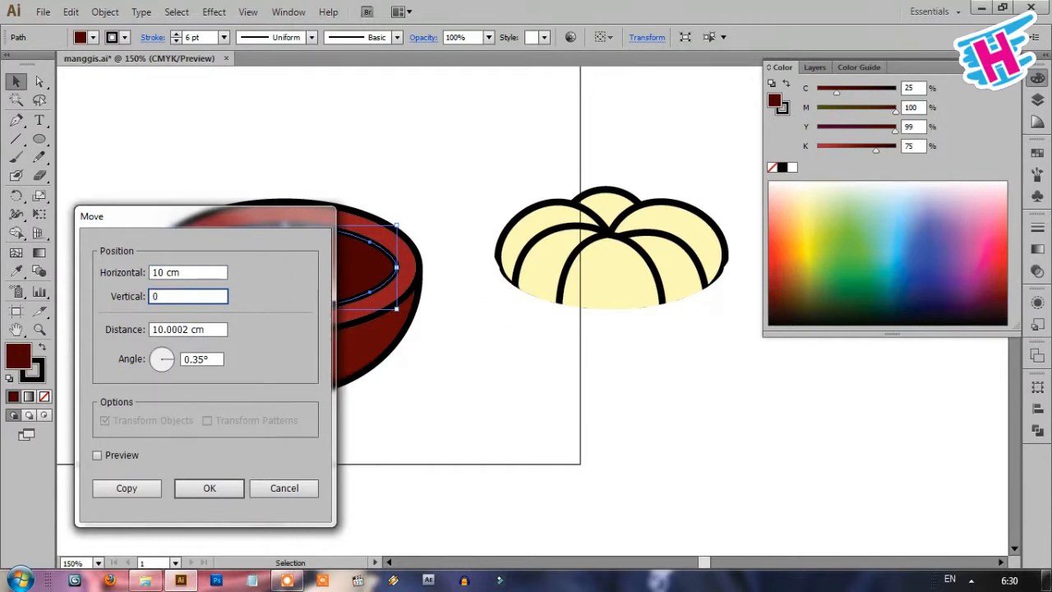
click(142, 491)
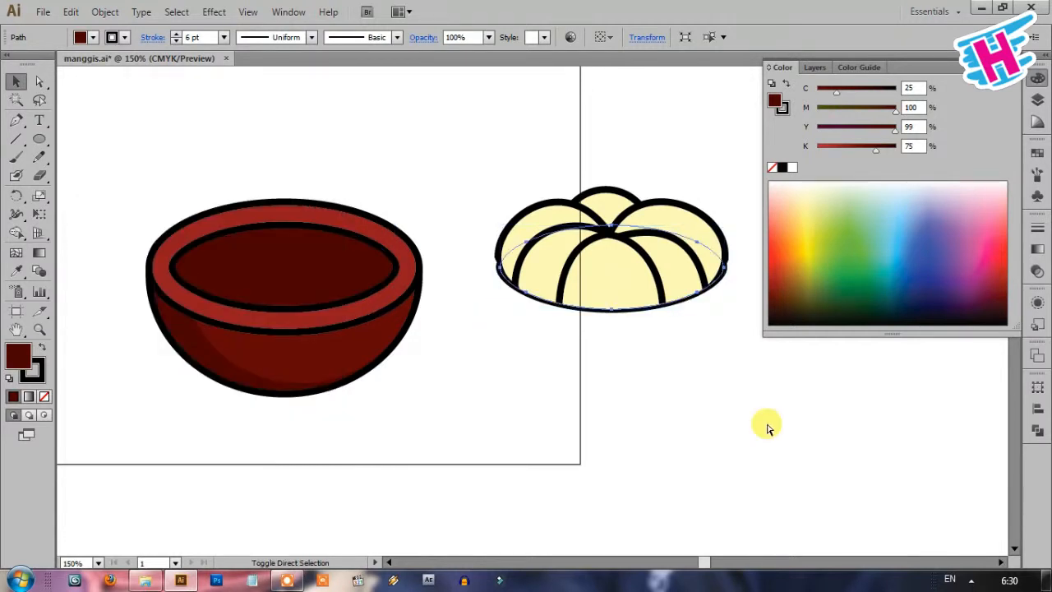
key(ctrl+shift+bracketright)
Remove the fill of the ellipse copy and remove its top anchor
scroll(733, 259, up, 2)
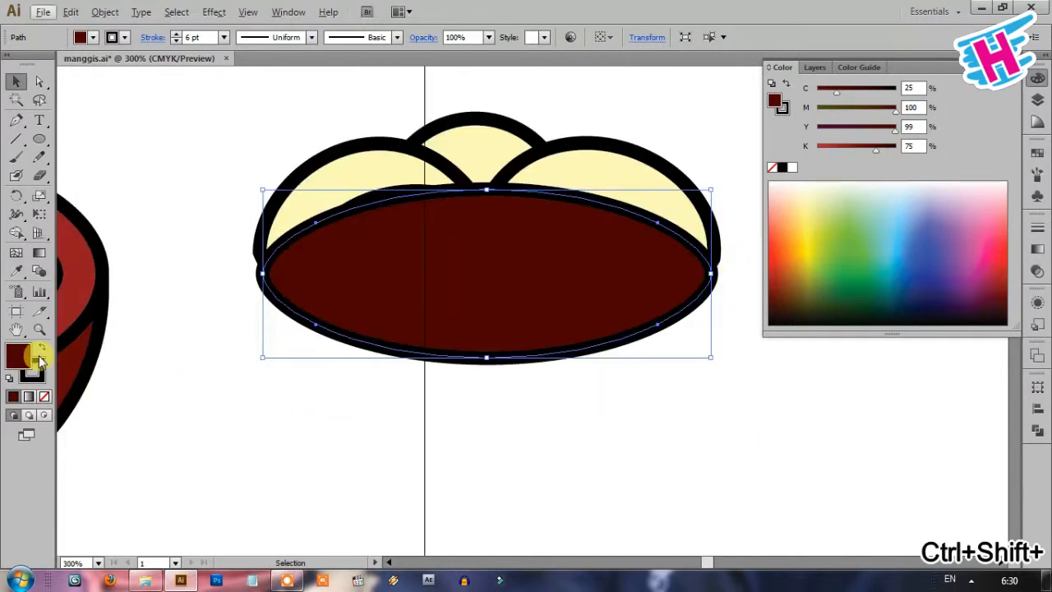
click(43, 396)
key(a)
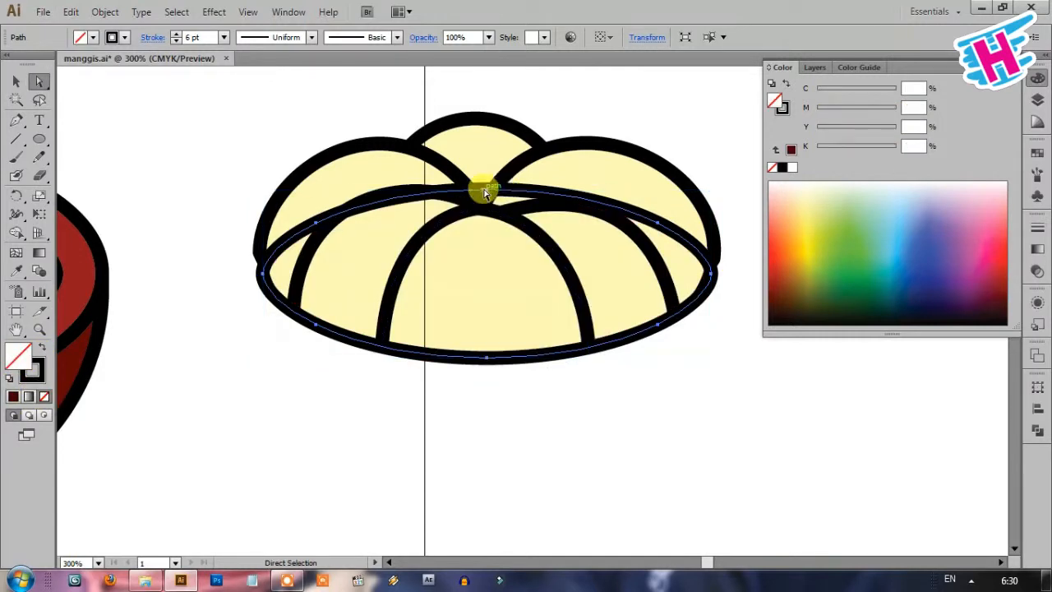
click(485, 189)
click(290, 41)
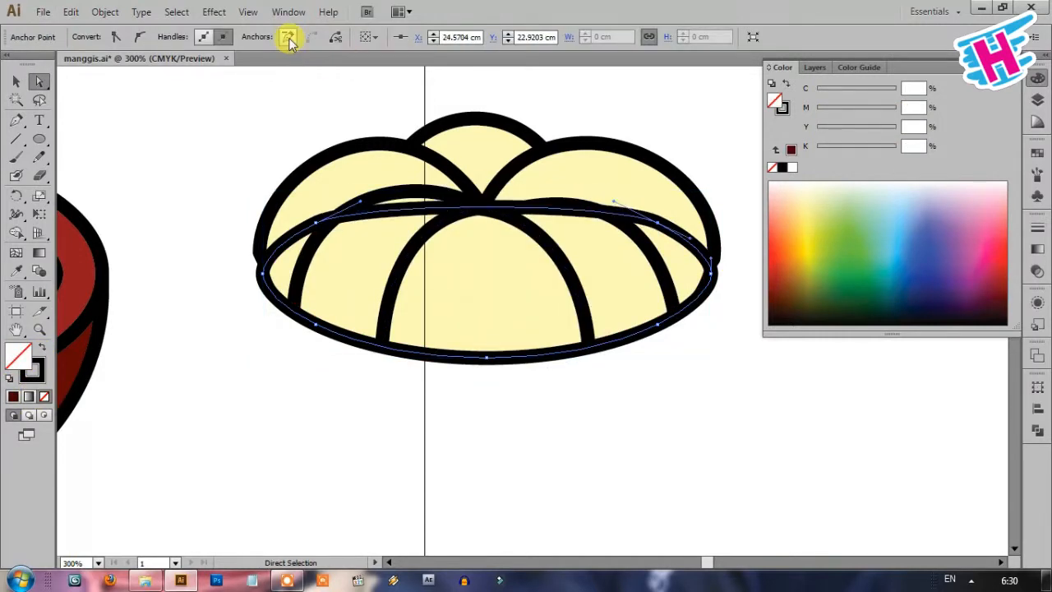
Delete the ellipse copy's upper-left and upper-right anchors to leave an open lower arc
drag(319, 219, 314, 227)
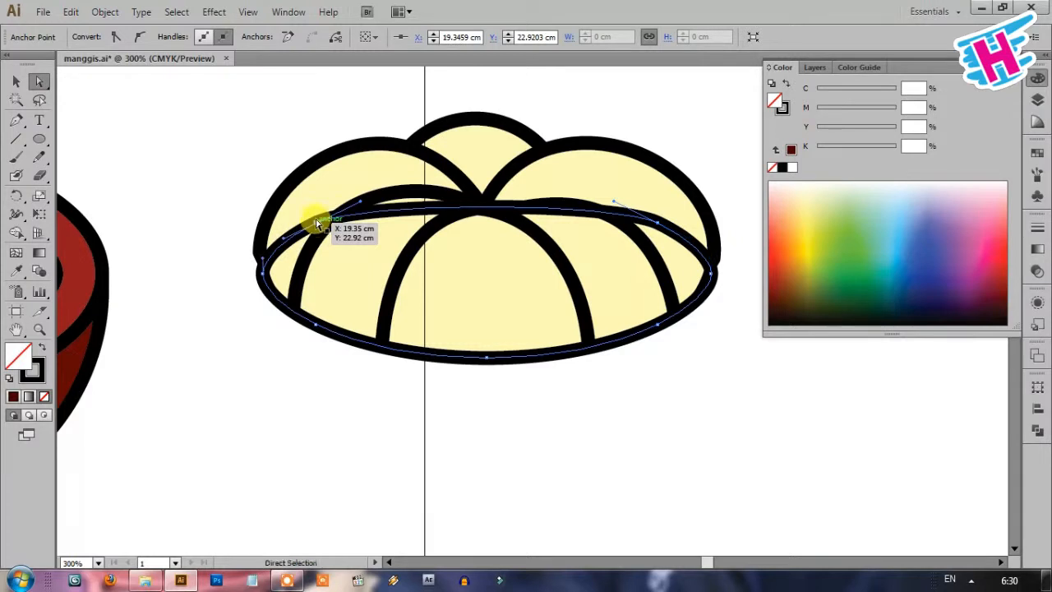
key(Delete)
click(660, 227)
key(Delete)
click(662, 225)
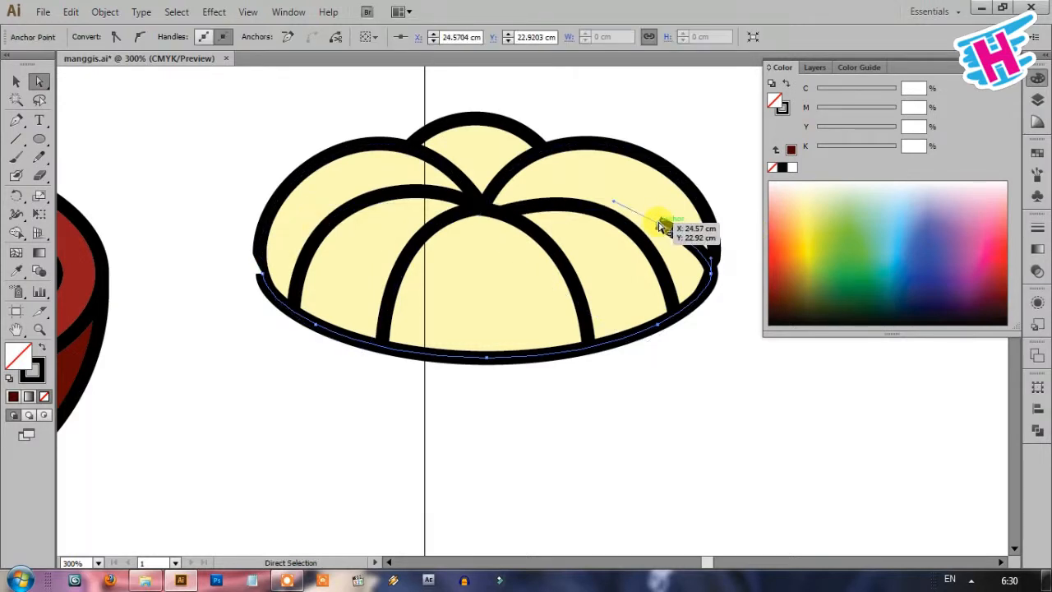
Move the arc's right end anchor up onto the rear-right segment's outline and extend its curve handle downward
click(713, 277)
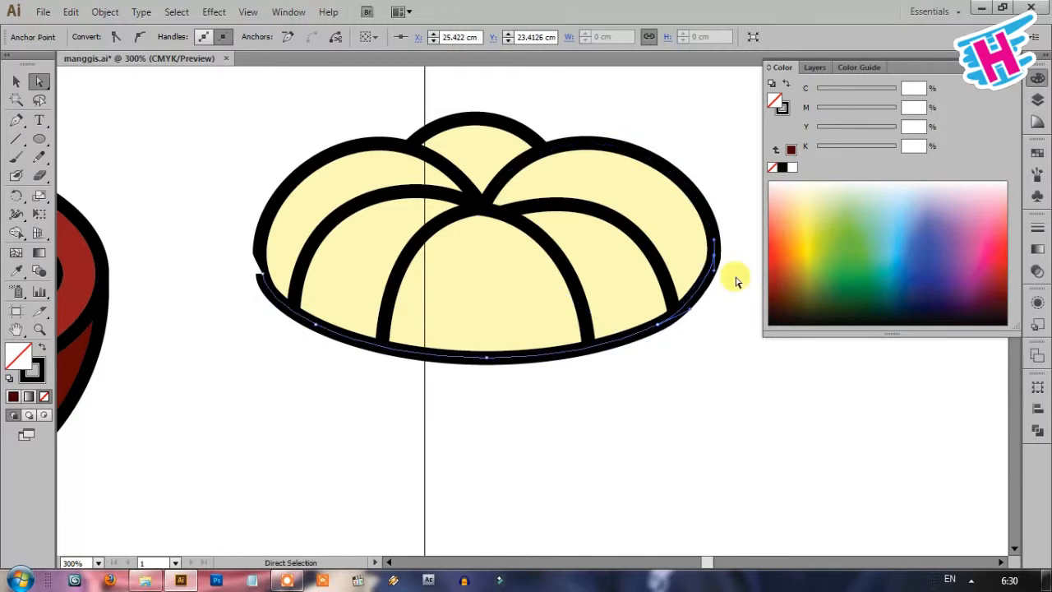
scroll(715, 284, up, 2)
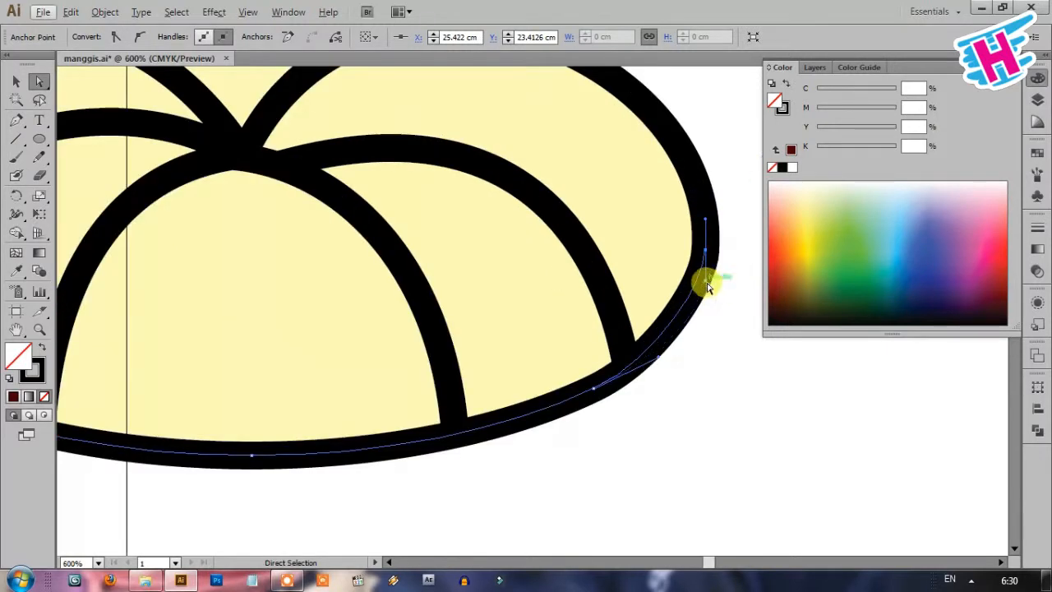
drag(709, 284, 710, 317)
Move the arc's left end anchor onto the rear-left segment's outline, extend its curve handle downward and deselect the arc
scroll(709, 331, down, 2)
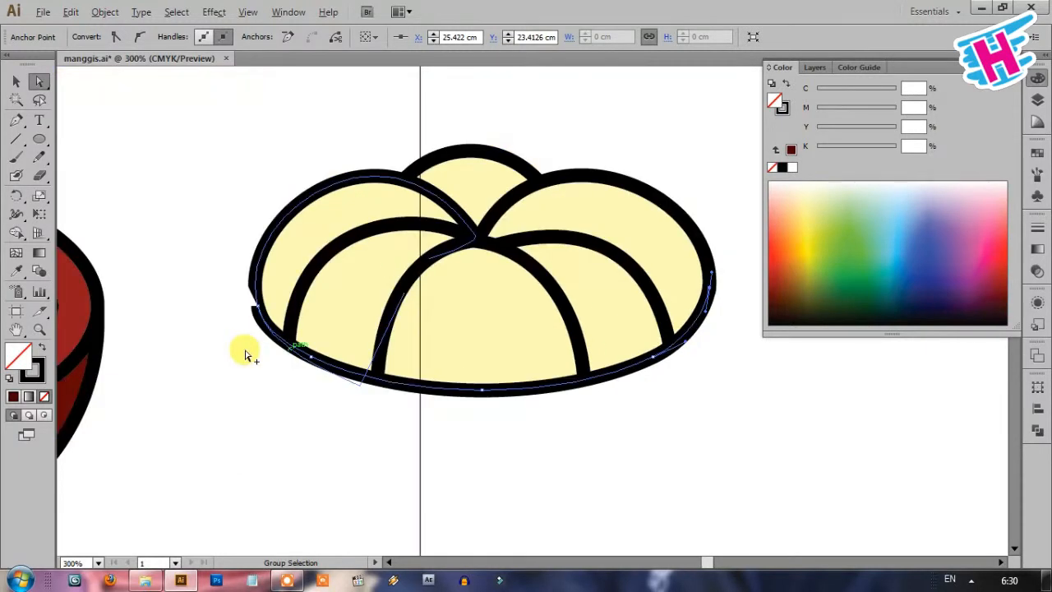
scroll(246, 353, up, 3)
drag(336, 291, 342, 239)
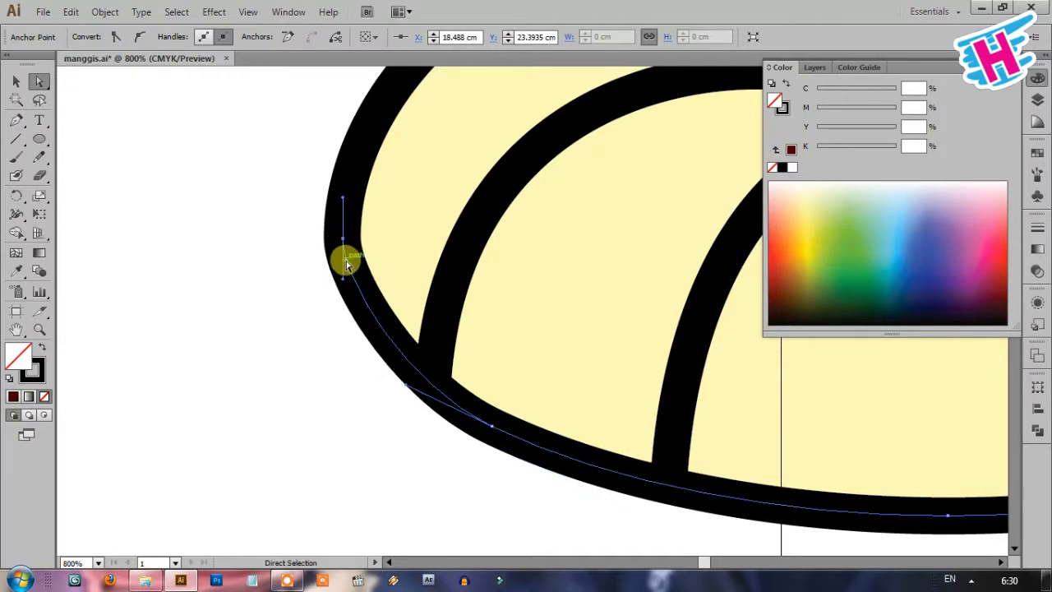
drag(342, 277, 344, 302)
scroll(344, 302, down, 3)
scroll(559, 293, down, 1)
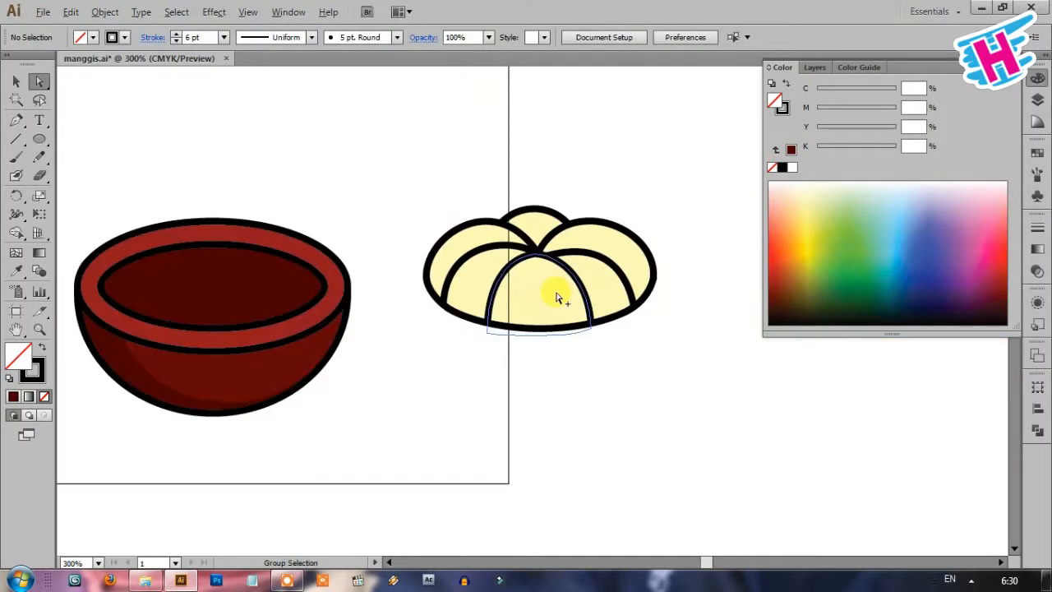
scroll(645, 309, up, 1)
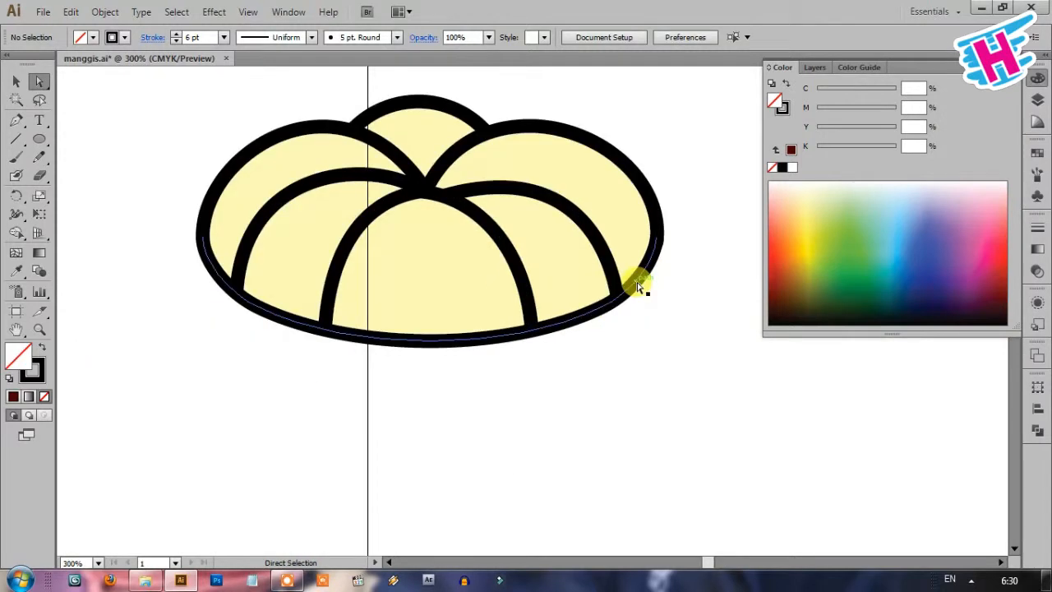
click(635, 290)
click(16, 80)
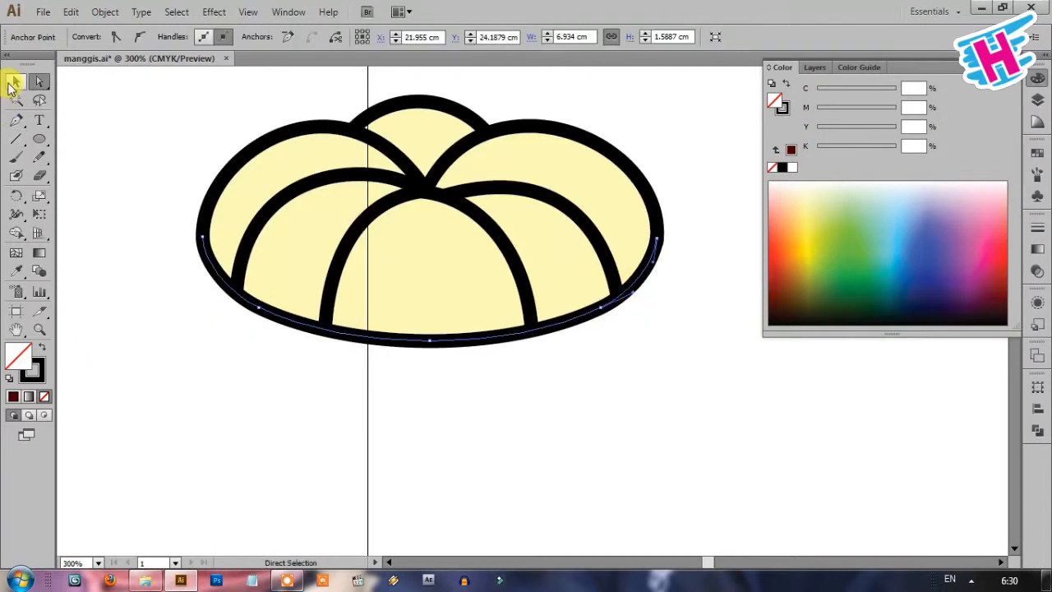
click(630, 311)
scroll(630, 311, down, 1)
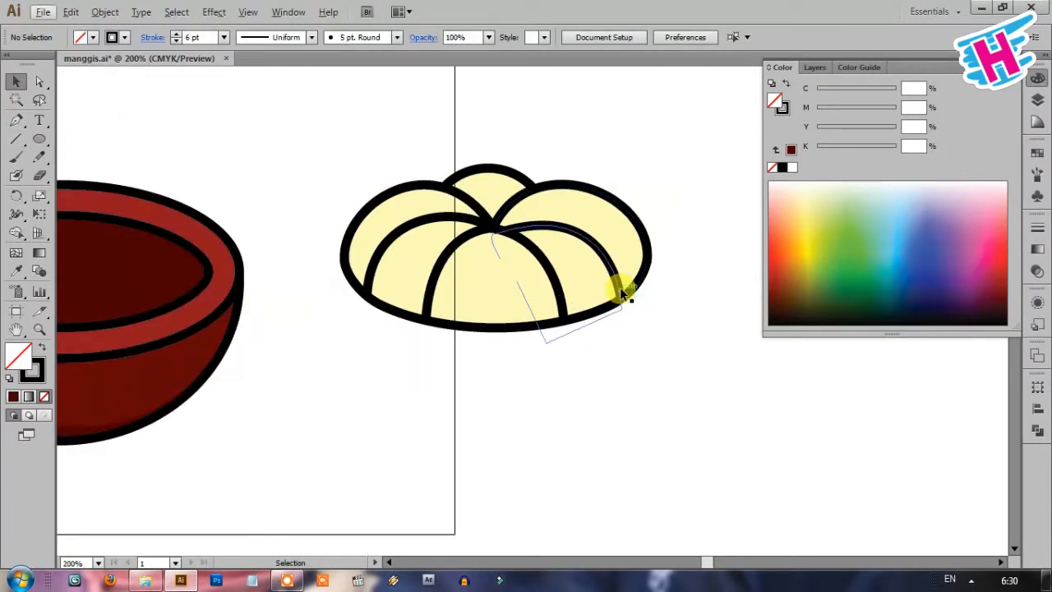
scroll(511, 277, up, 2)
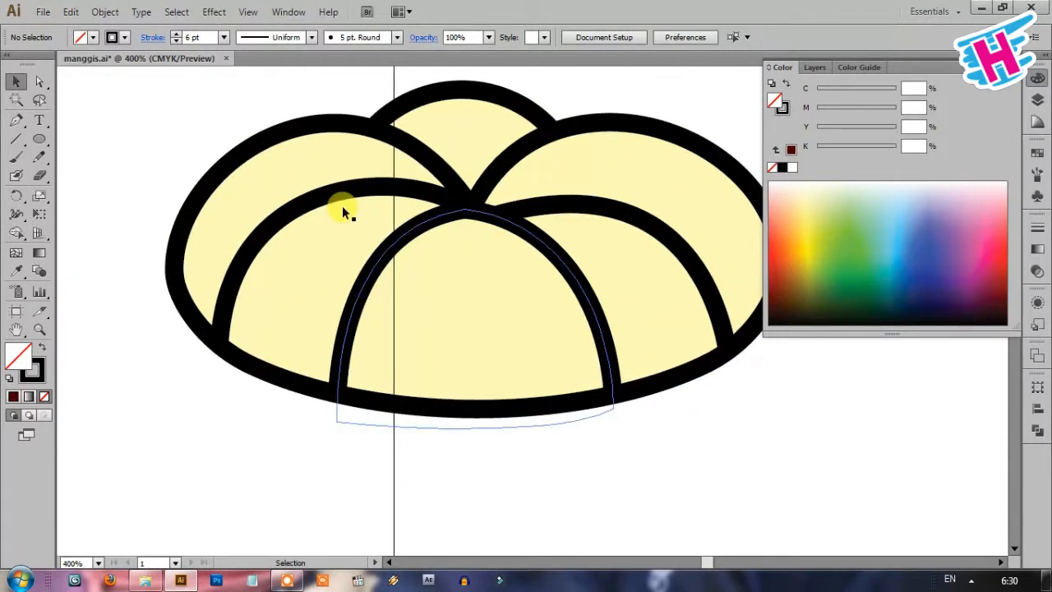
Draw a closed teardrop-shaped highlight with the Pen tool near the upper right edge of the front segment
click(41, 142)
scroll(510, 226, up, 1)
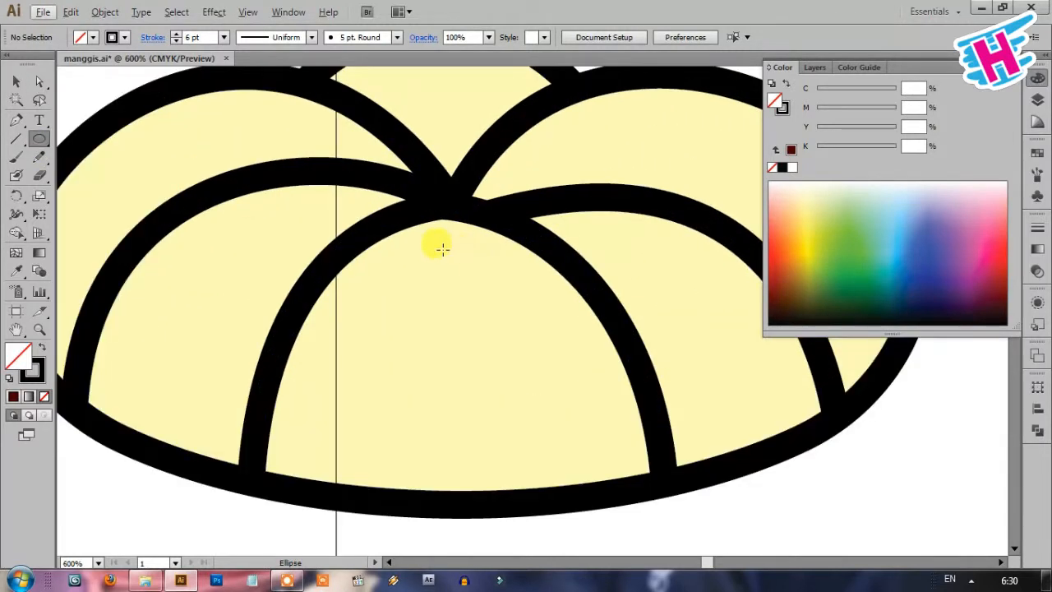
click(16, 120)
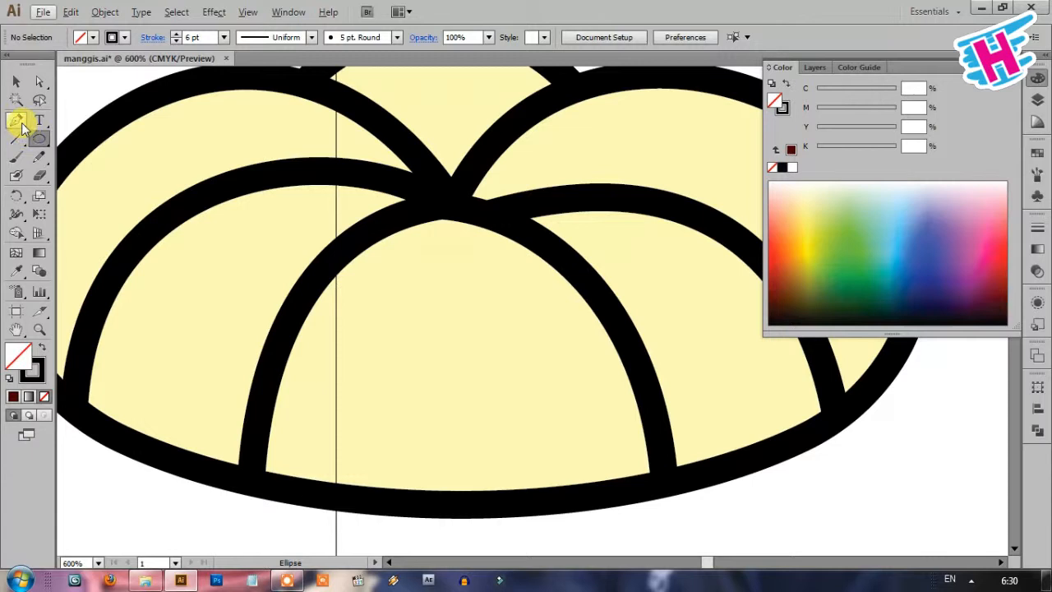
click(468, 237)
drag(553, 300, 586, 346)
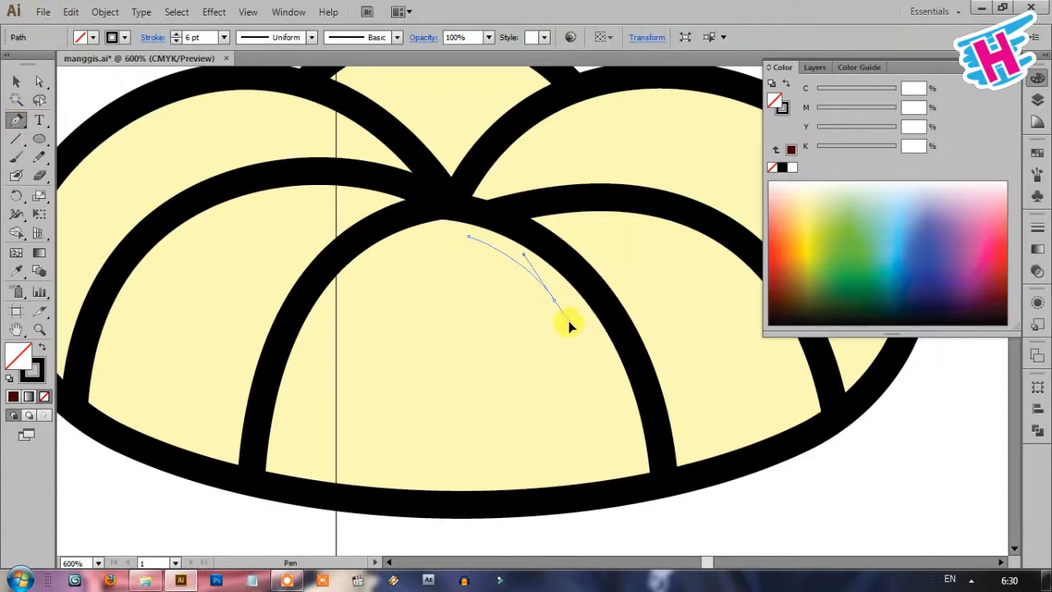
mouse_move(554, 303)
mouse_down()
mouse_move(535, 321)
mouse_move(502, 285)
mouse_up()
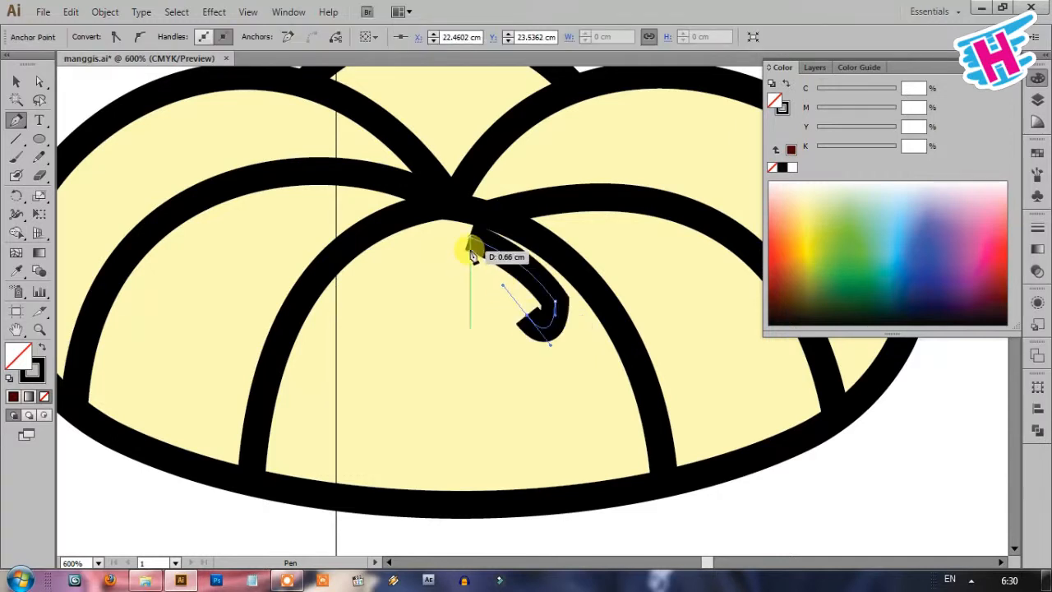
click(466, 240)
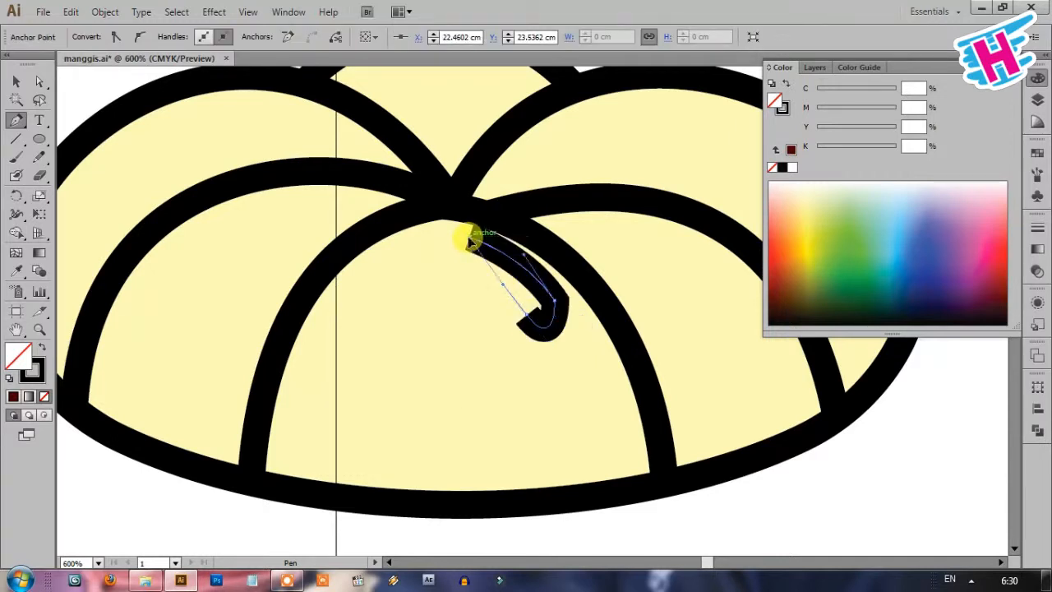
click(450, 229)
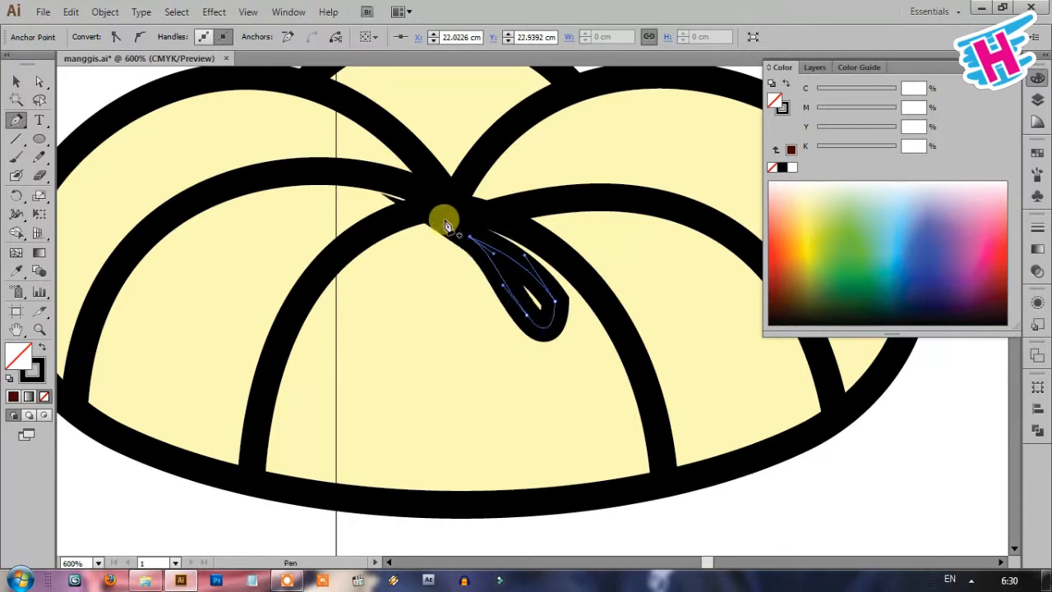
Fill the teardrop highlight with white, remove its stroke and deselect it
click(792, 168)
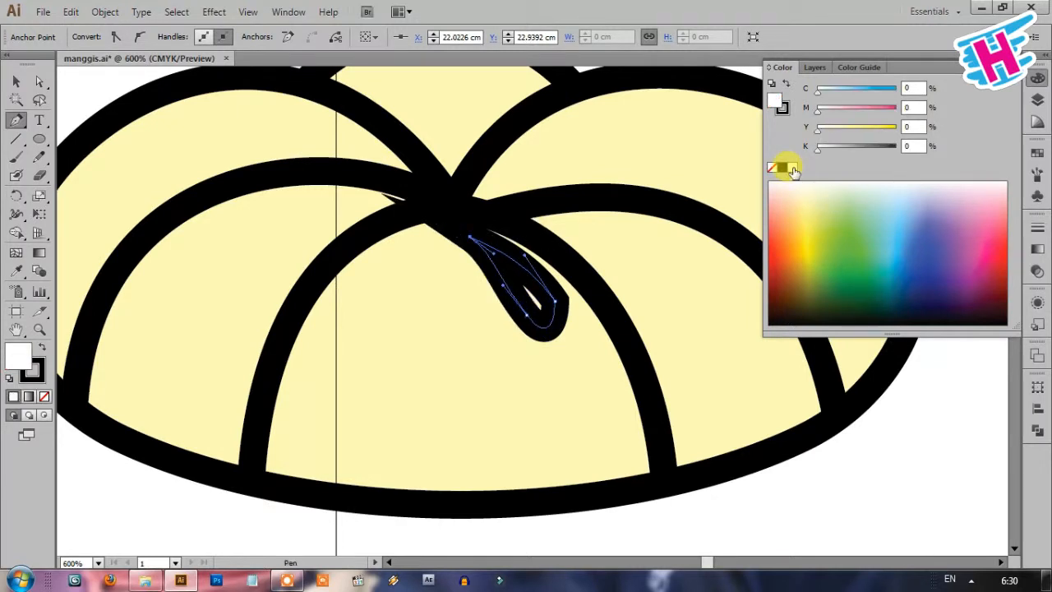
click(781, 108)
click(772, 166)
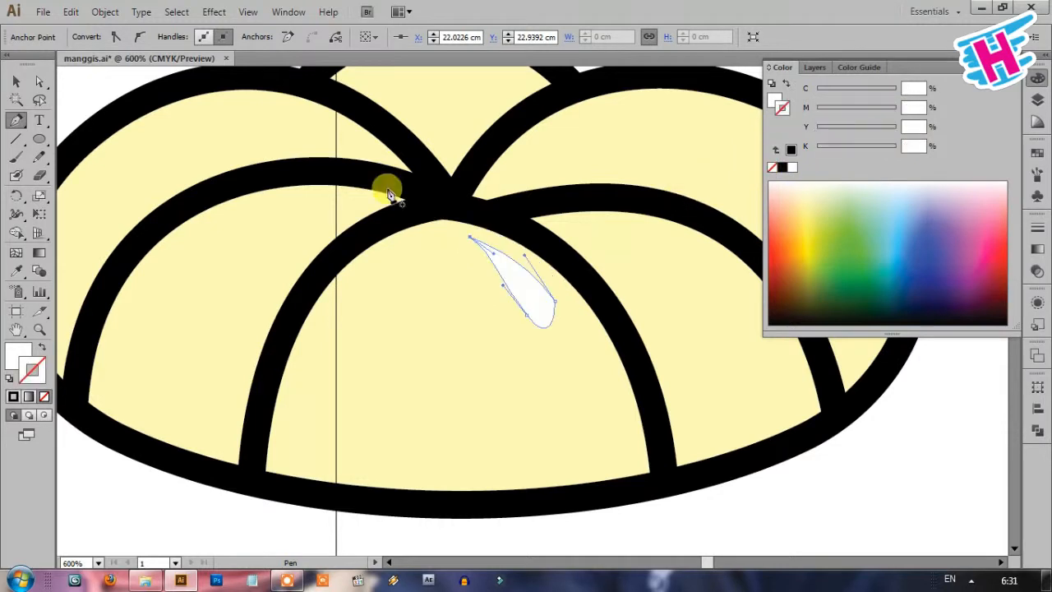
click(16, 82)
click(514, 284)
click(688, 512)
key(ctrl+minus)
key(ctrl+minus)
key(ctrl+minus)
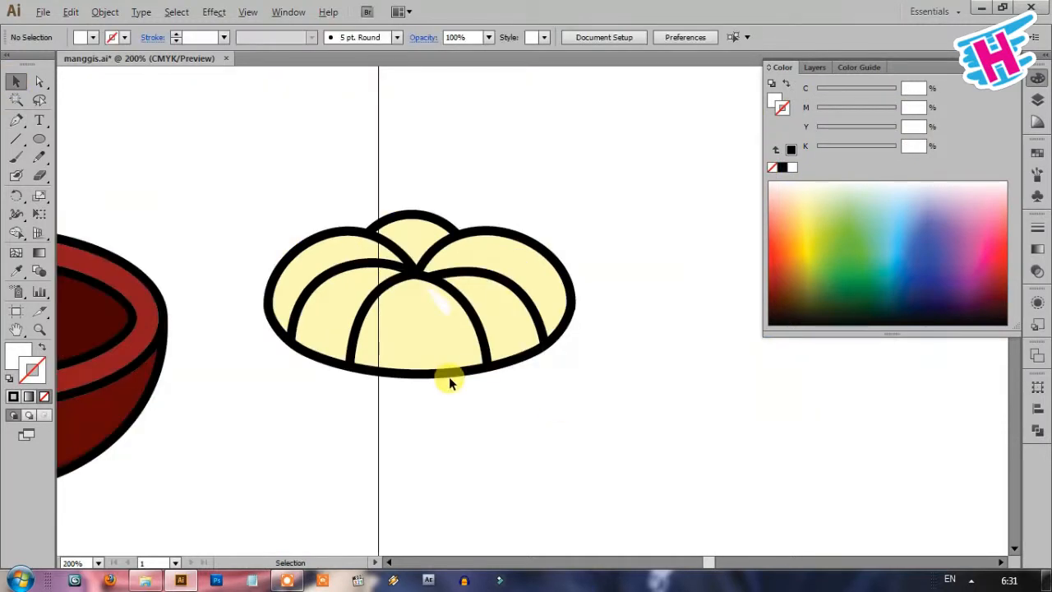
Delete the white highlight from the front segment
scroll(362, 327, up, 1)
scroll(434, 329, up, 2)
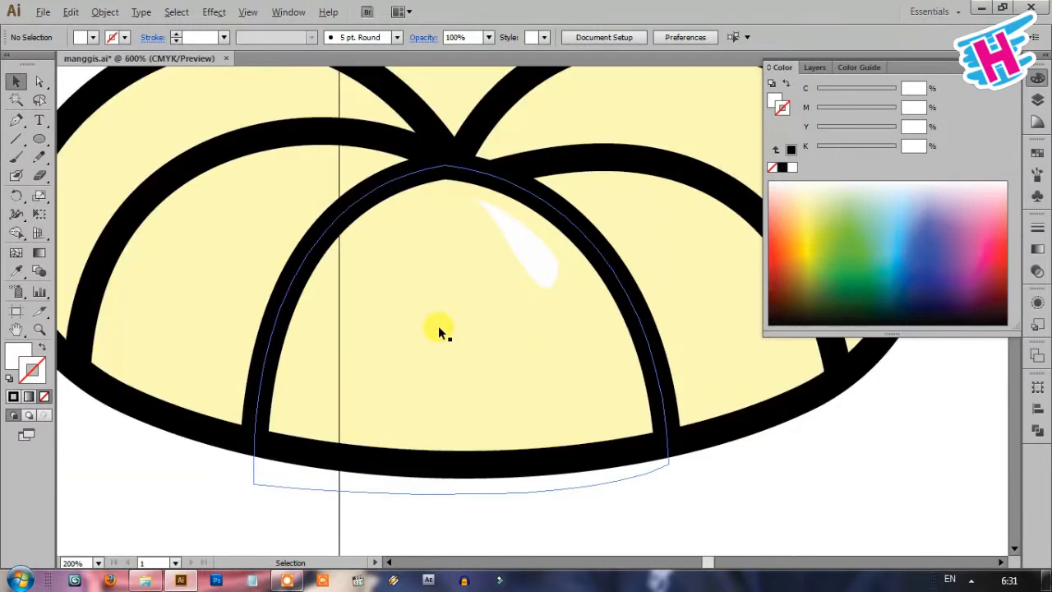
scroll(419, 362, down, 2)
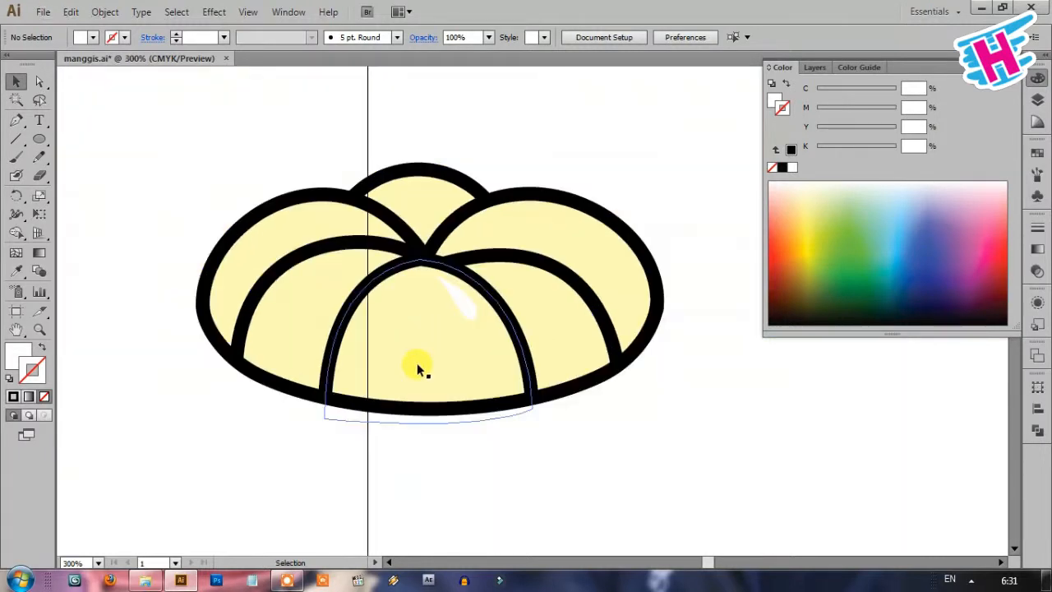
click(463, 303)
key(Delete)
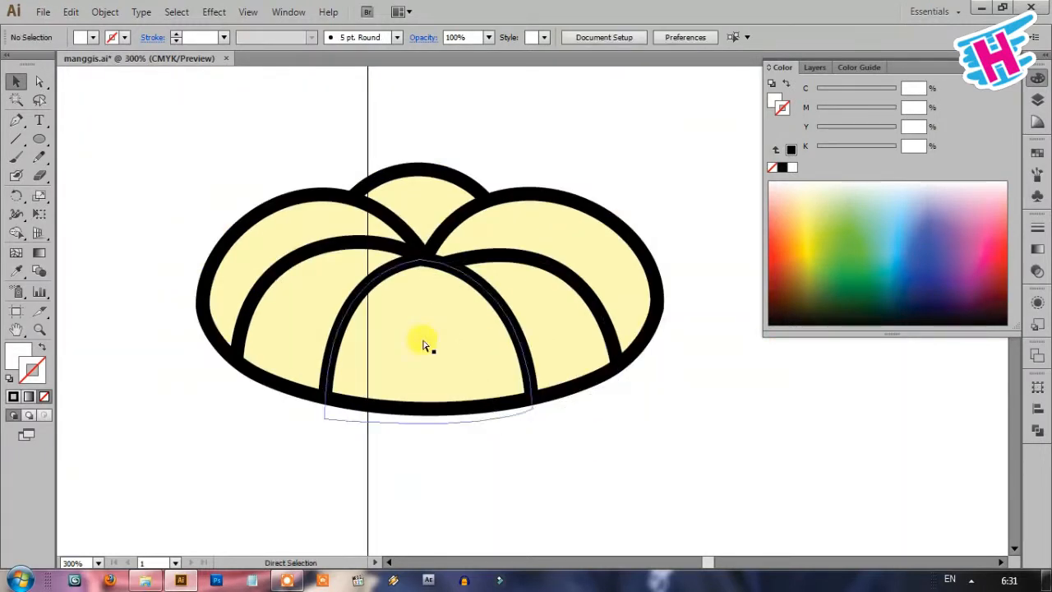
Group the mangosteen segments and lighten their fill to C 0, M 0, Y 22, K 0
click(312, 329)
shift+click(427, 206)
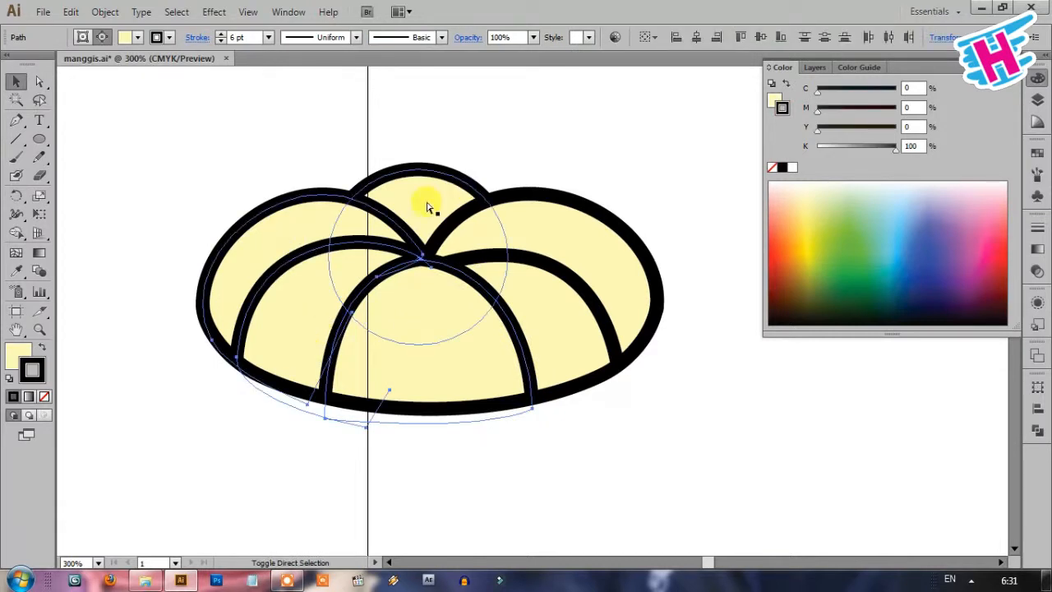
shift+click(568, 228)
shift+click(545, 298)
key(ctrl+g)
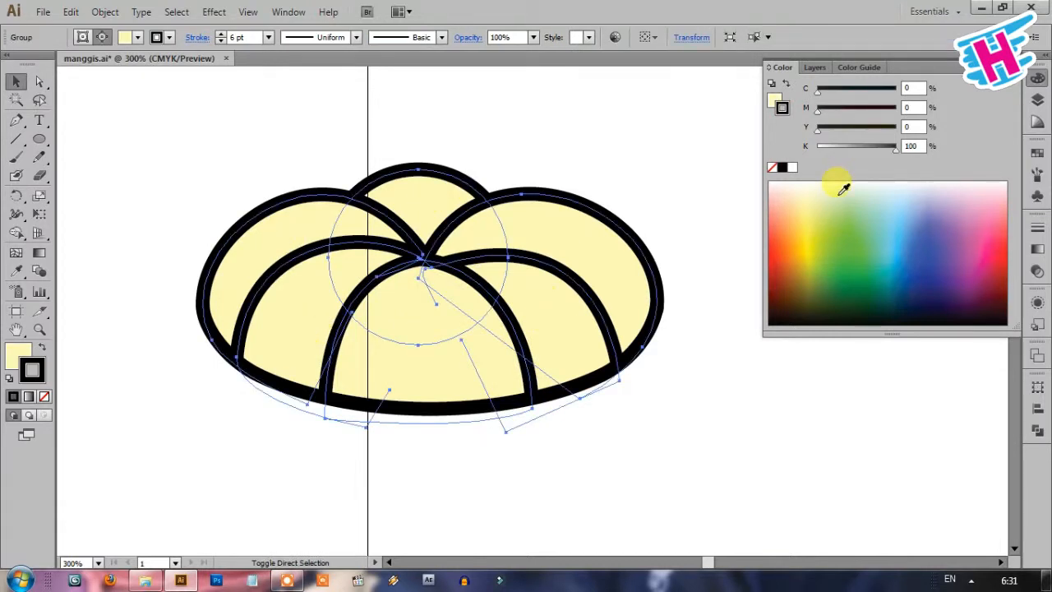
click(772, 100)
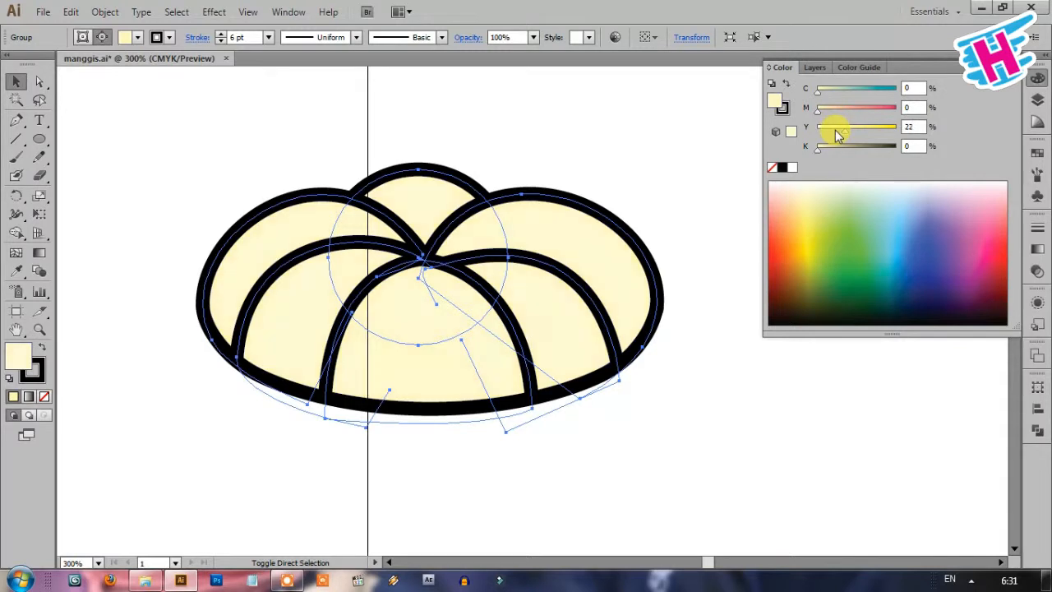
click(734, 381)
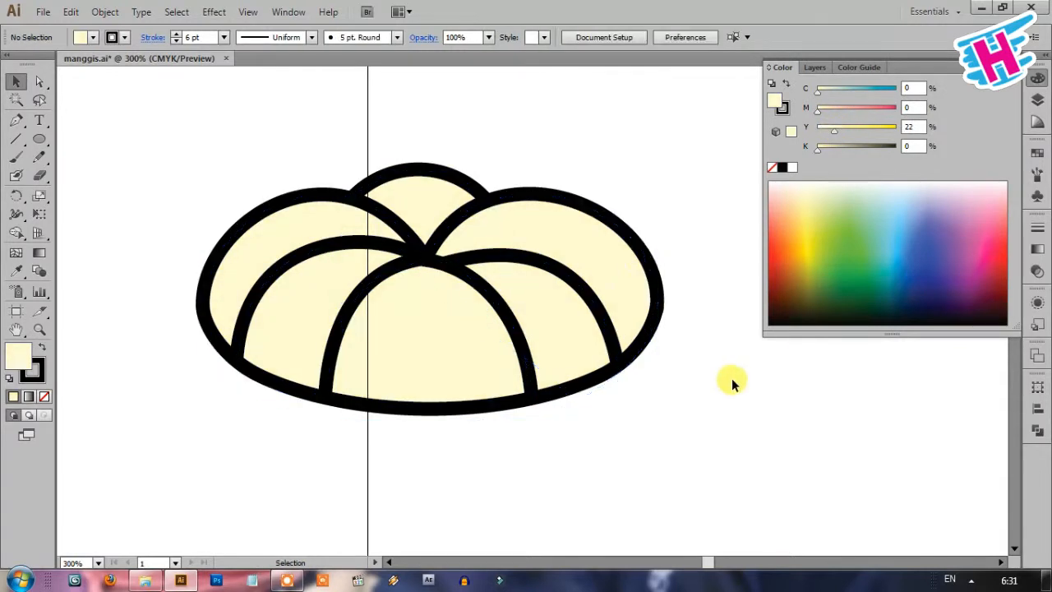
scroll(640, 255, down, 2)
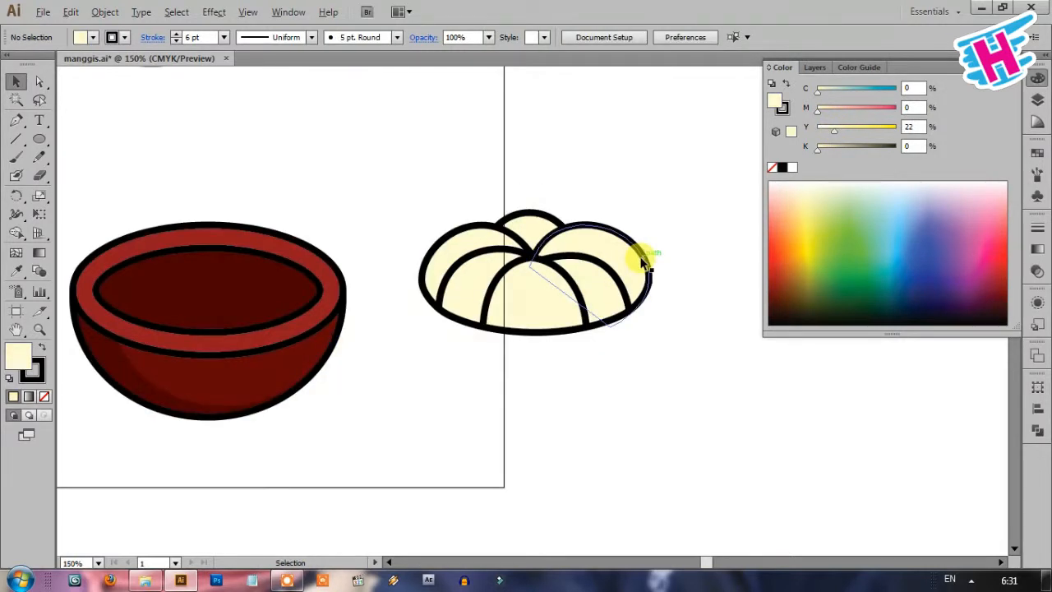
drag(673, 149, 437, 341)
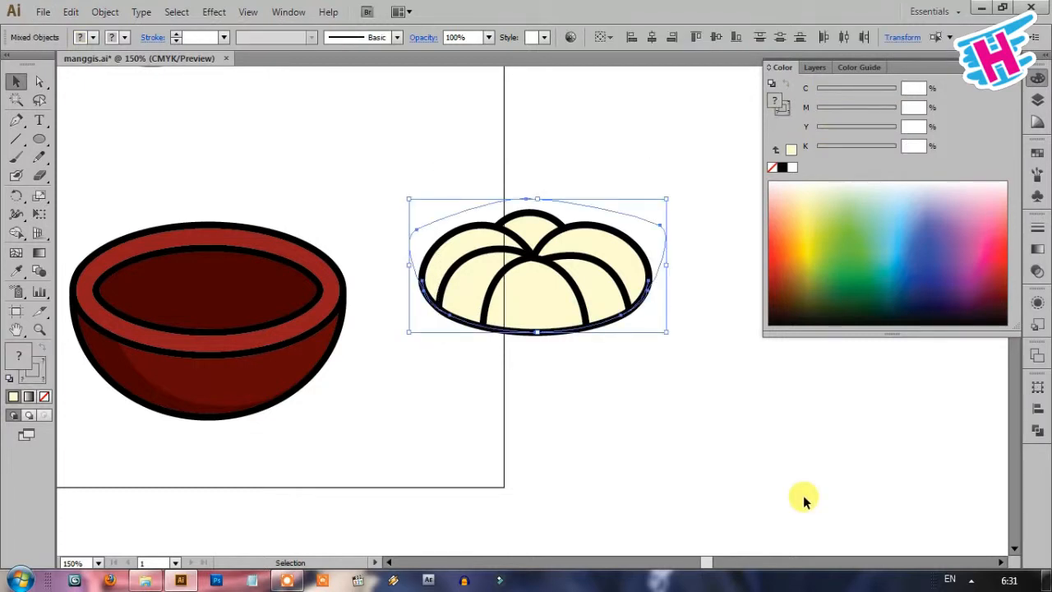
key(Return)
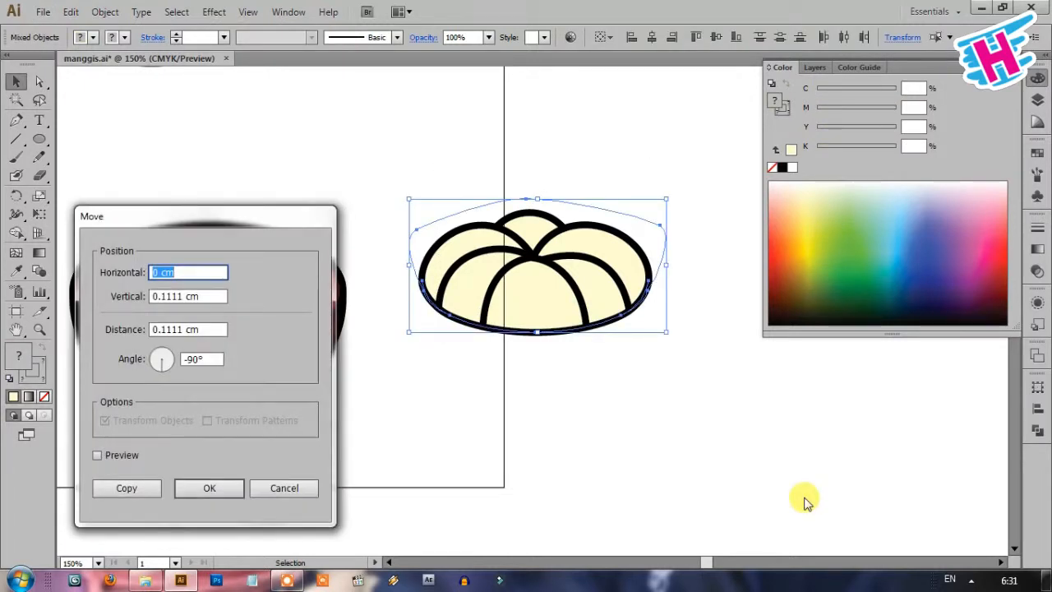
click(290, 487)
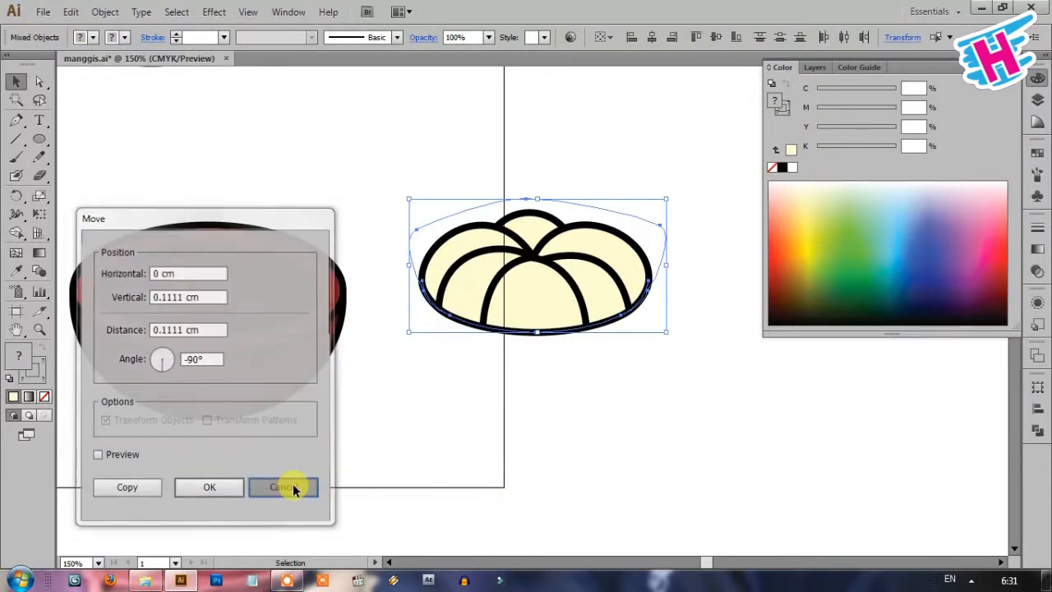
click(640, 177)
drag(642, 286, 639, 292)
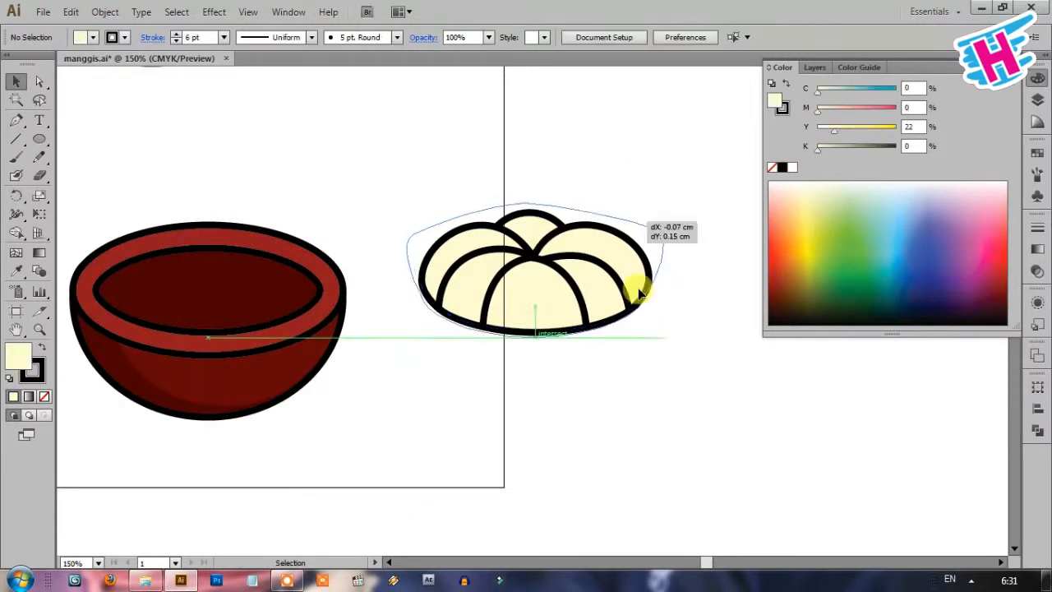
key(ctrl+z)
key(ctrl+z)
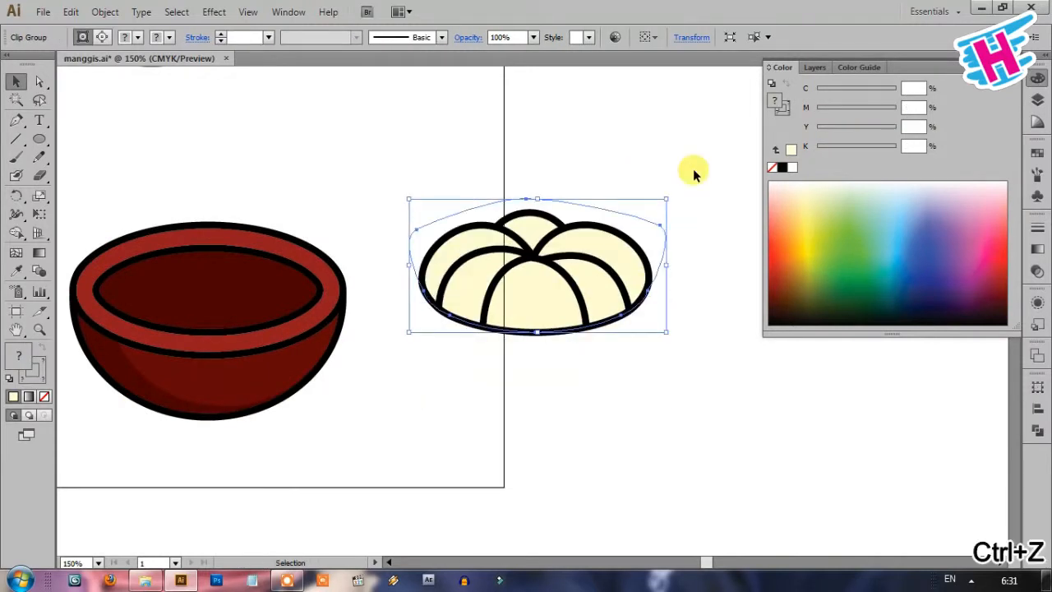
Group the clipped segments together with the lower outline arc
drag(686, 158, 523, 390)
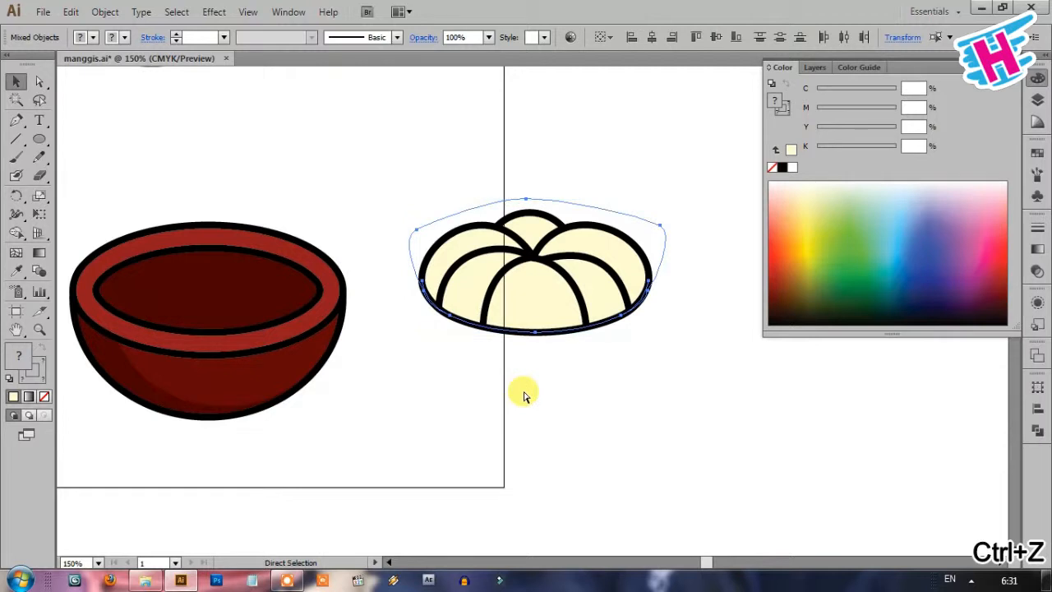
key(ctrl+g)
click(643, 369)
Move the segment group -10 cm horizontally and 0 cm vertically so it sits inside the red shell
drag(695, 430, 501, 265)
key(Return)
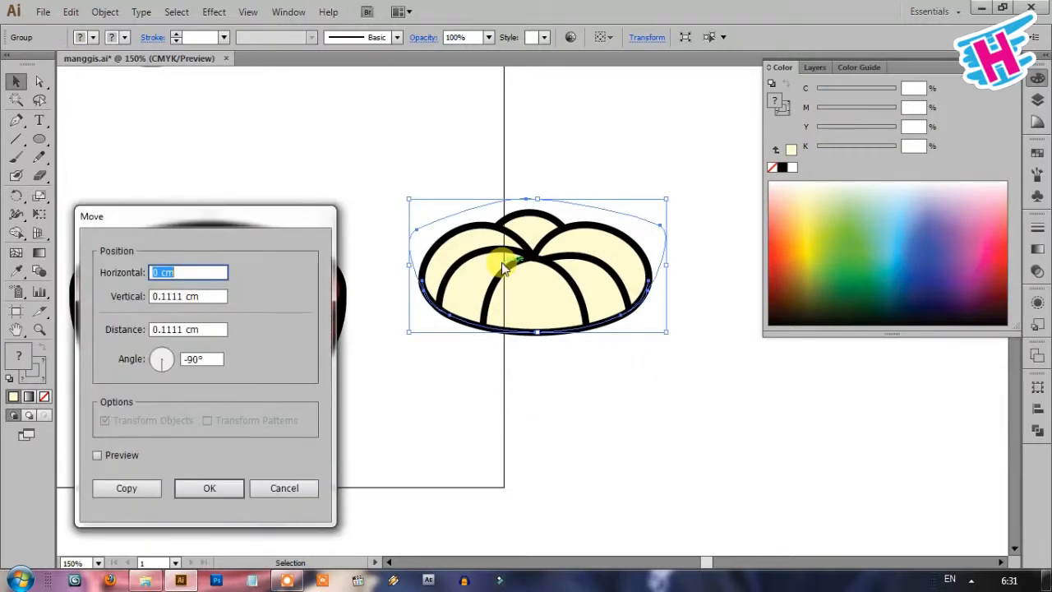
text(-10)
key(Tab)
text(0)
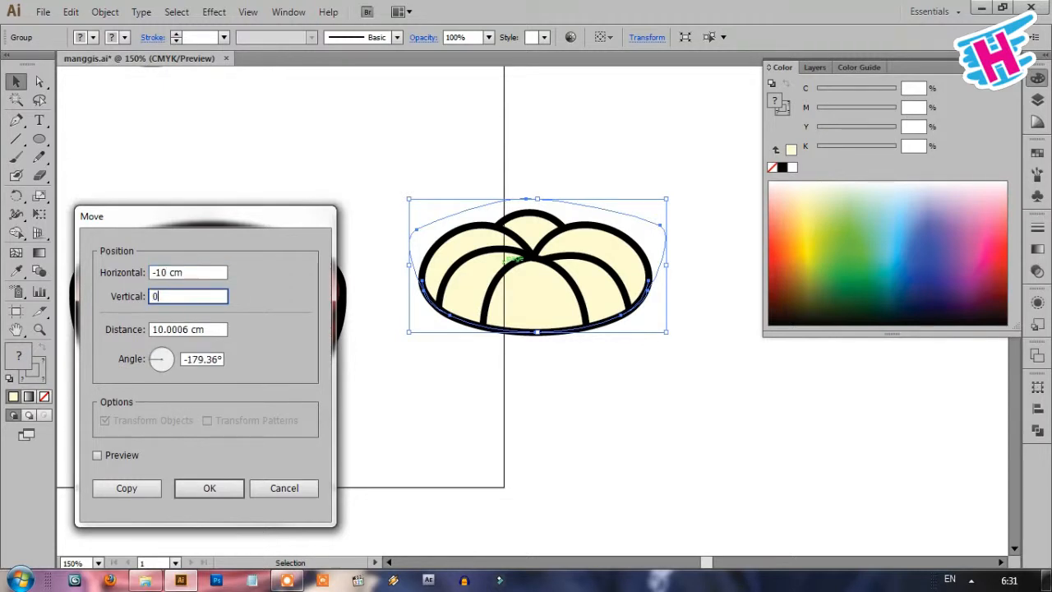
key(Return)
click(463, 416)
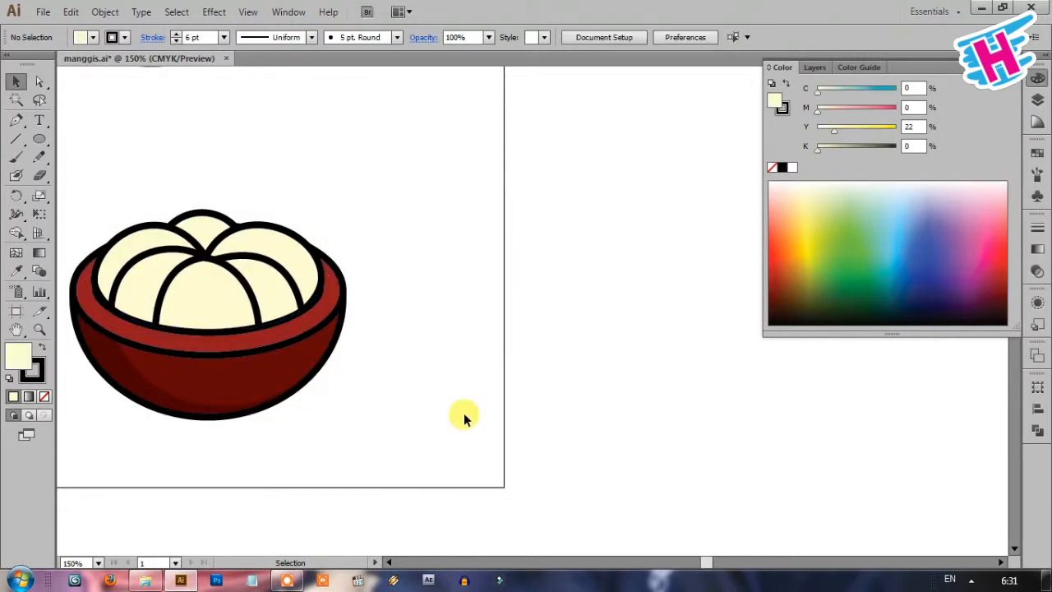
Group the red shell and the segments into one cut mangosteen
drag(380, 418, 552, 426)
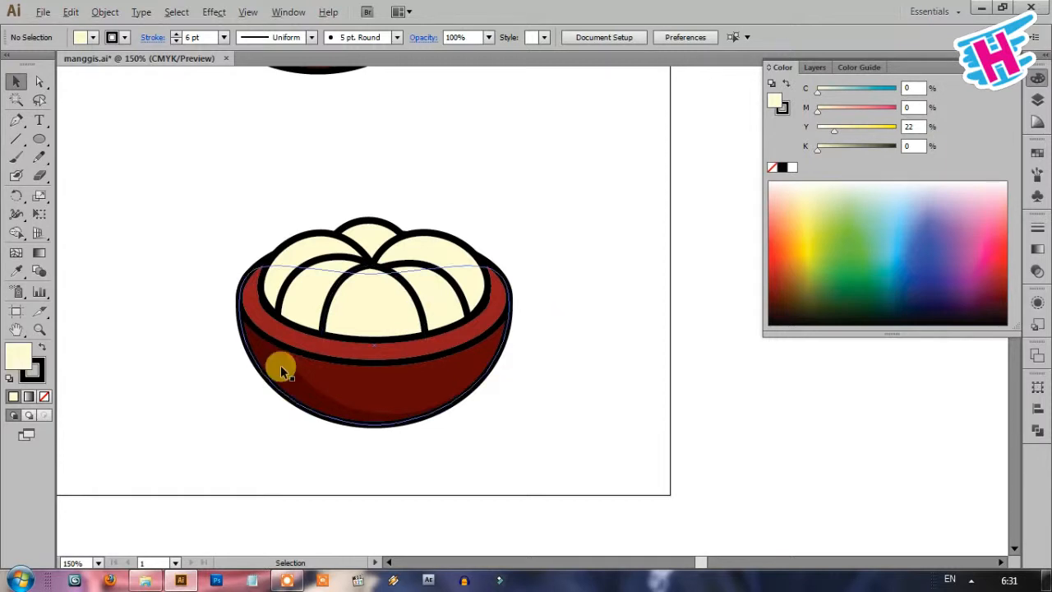
key(ctrl+minus)
key(ctrl+minus)
scroll(390, 391, up, 2)
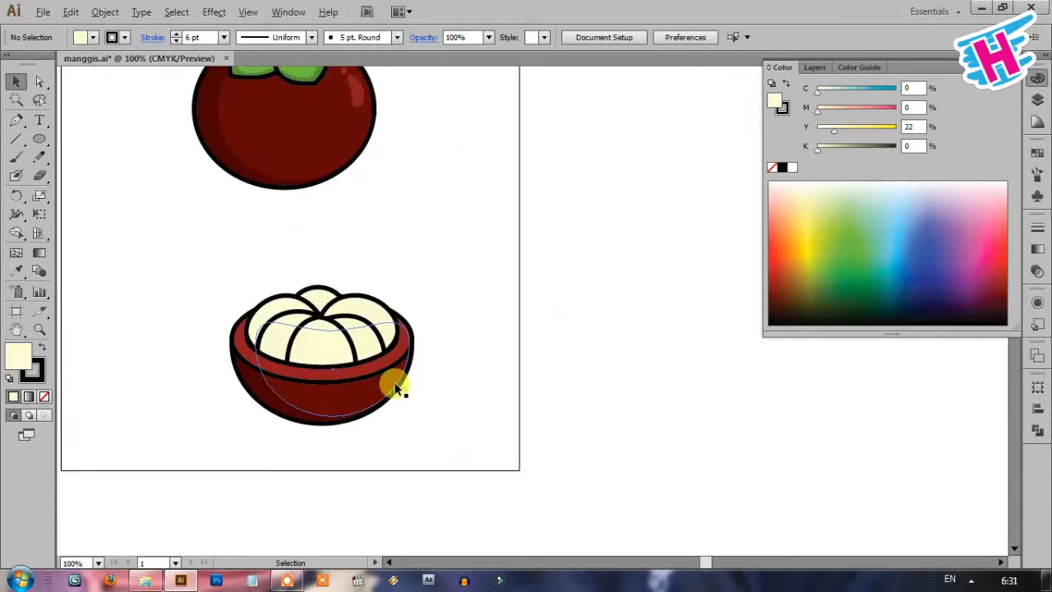
drag(467, 272, 166, 462)
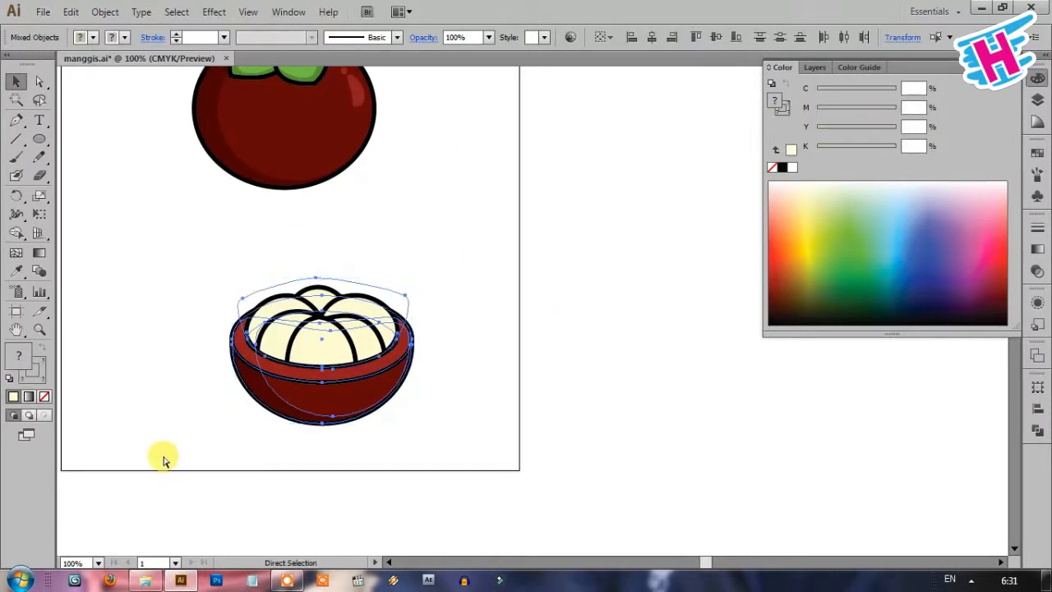
key(ctrl+g)
click(469, 432)
Move the cut mangosteen straight up in front of the whole fruit and tilt it slightly counterclockwise
drag(356, 390, 356, 243)
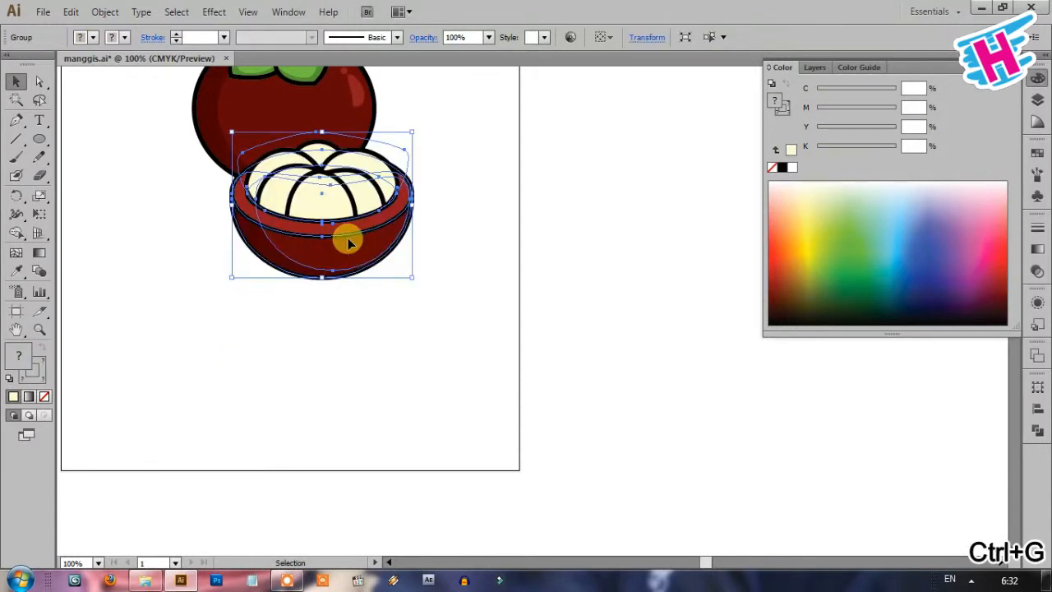
click(416, 129)
click(404, 194)
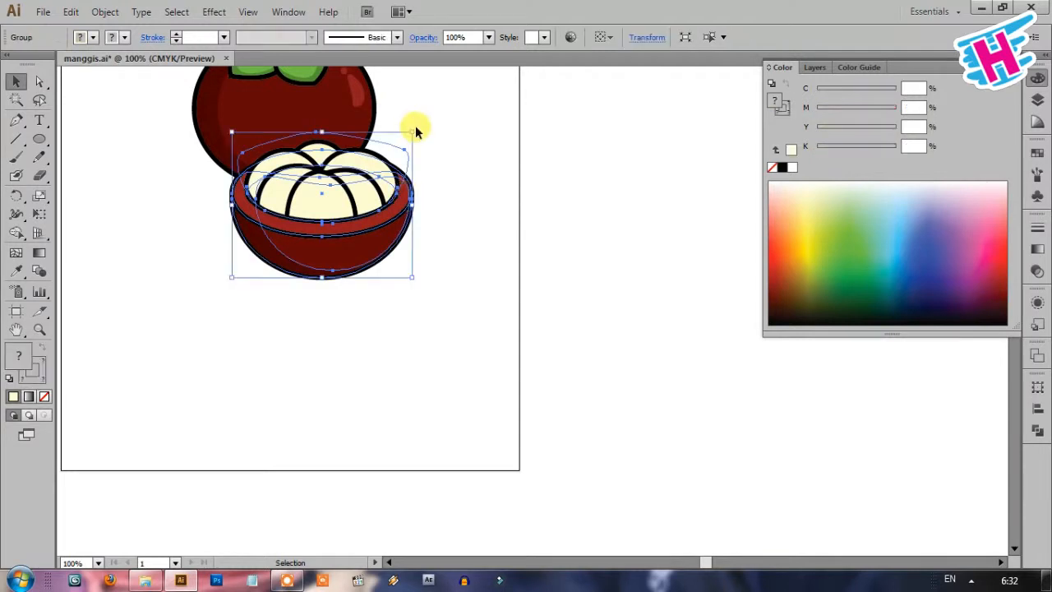
drag(414, 124, 376, 104)
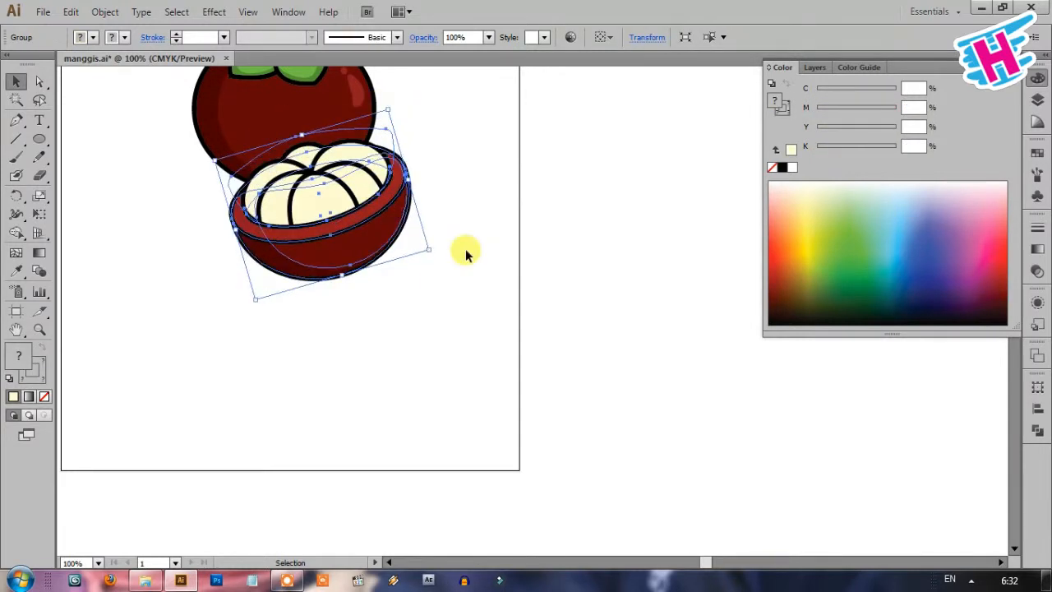
Place the tilted cut mangosteen so it overlaps the lower left side of the whole fruit
click(477, 299)
drag(476, 299, 529, 468)
drag(403, 402, 283, 358)
key(ctrl+z)
click(533, 377)
key(ctrl+minus)
key(ctrl+minus)
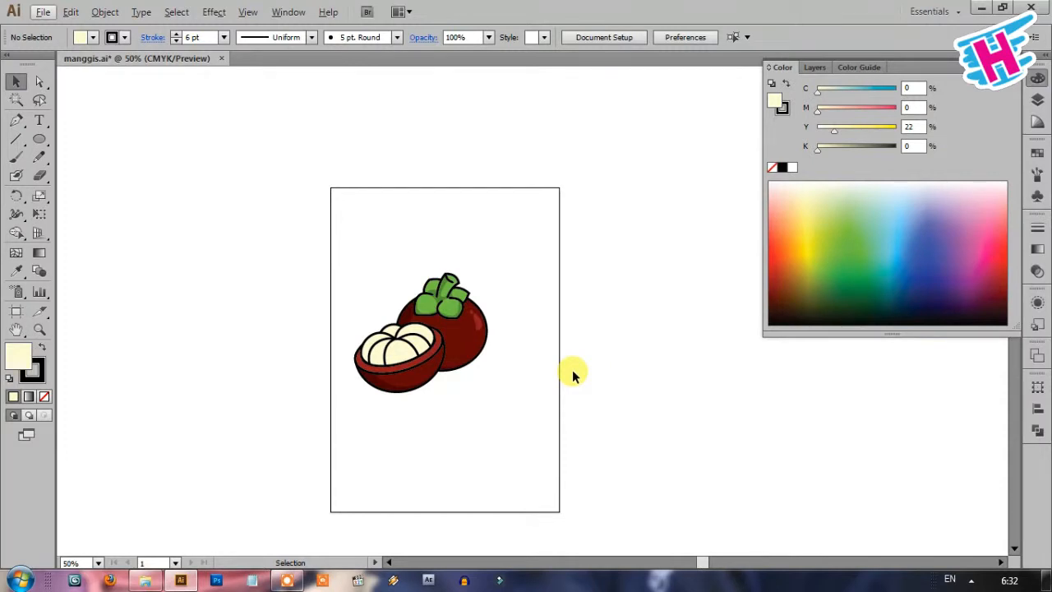
Move both mangosteens together to the right so they are centred horizontally on the artboard
key(ctrl+plus)
key(ctrl+plus)
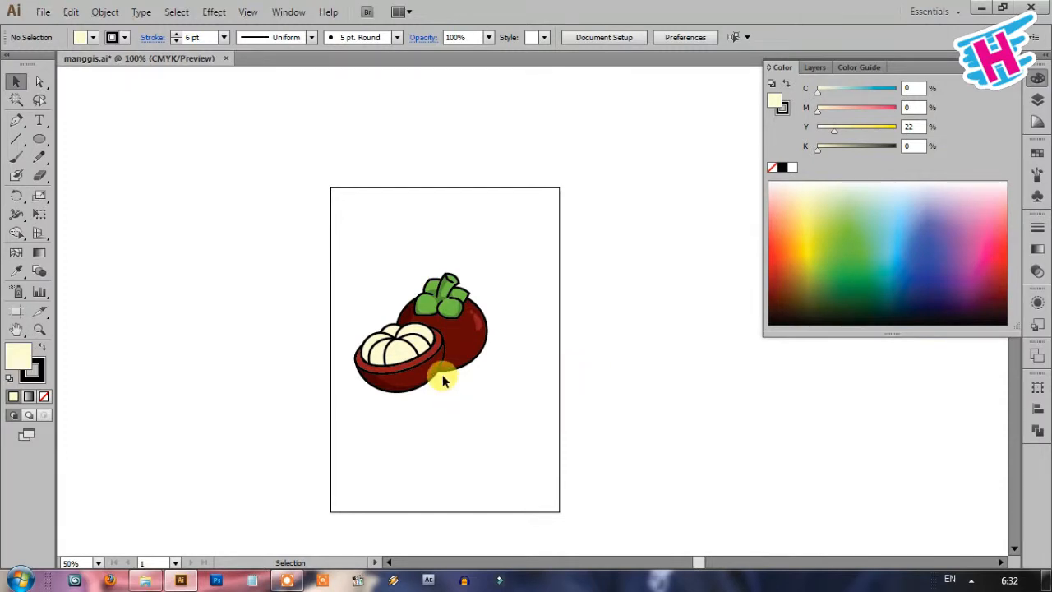
drag(587, 165, 317, 379)
drag(427, 327, 474, 316)
Draw a large rectangle spanning the artboard's width around both mangosteens with the Rectangle tool
click(220, 262)
key(m)
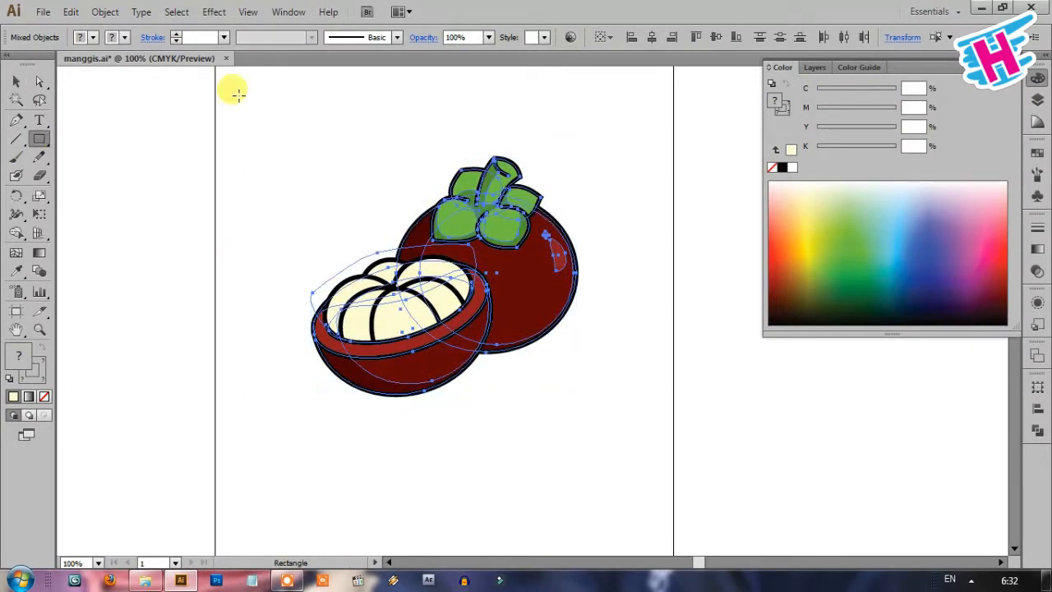
drag(235, 87, 655, 465)
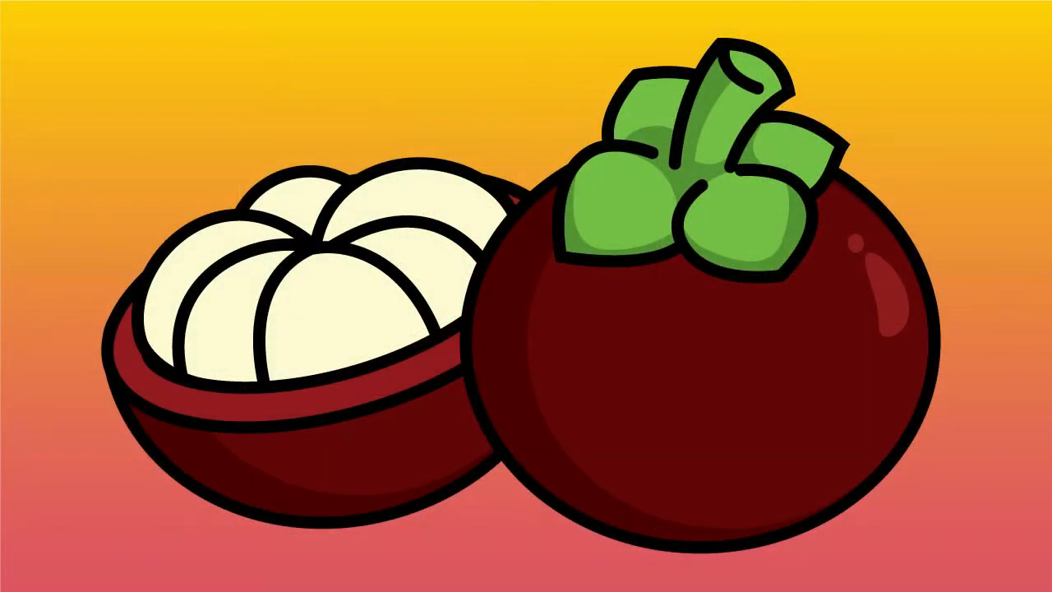